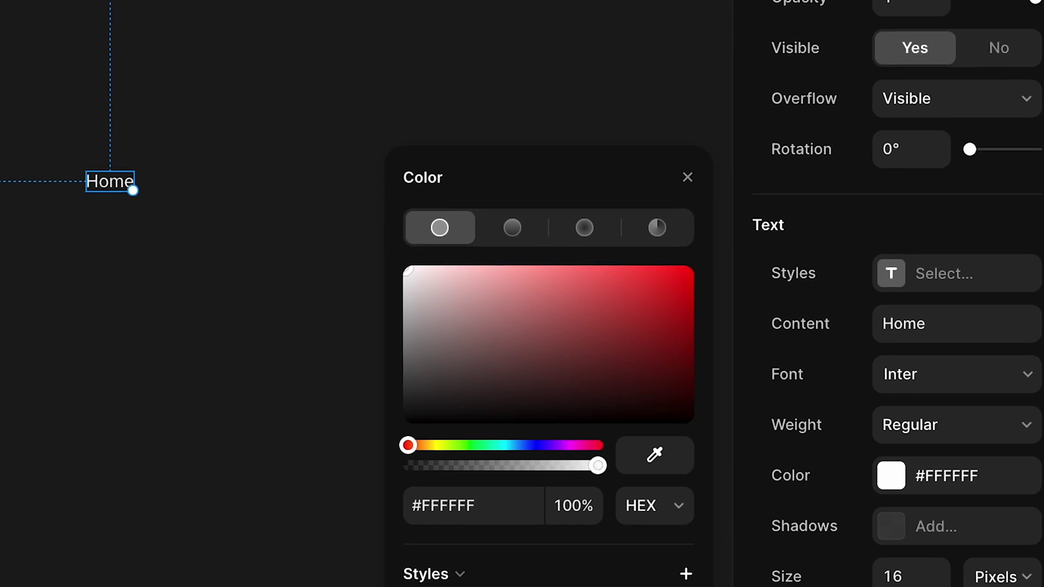
# Change the white Home label's font weight to Inter Bold
pyautogui.click(1005, 425)
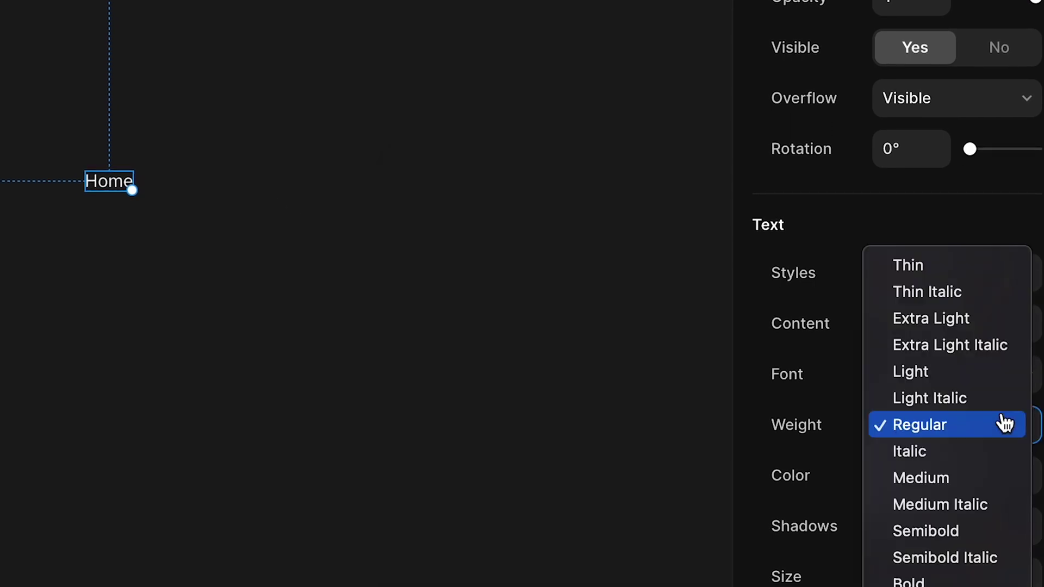
pyautogui.click(983, 480)
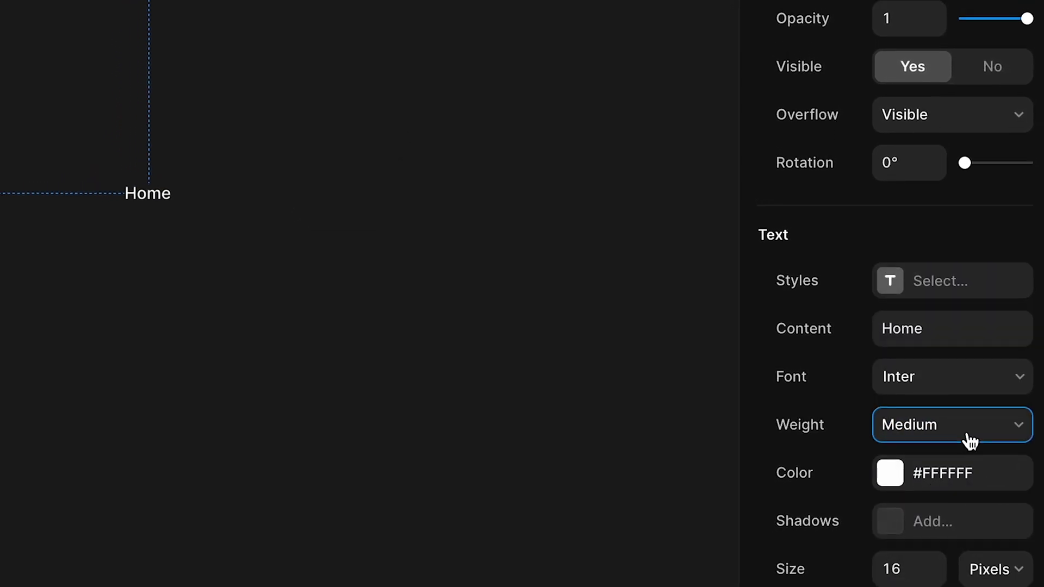
pyautogui.click(904, 435)
pyautogui.click(974, 493)
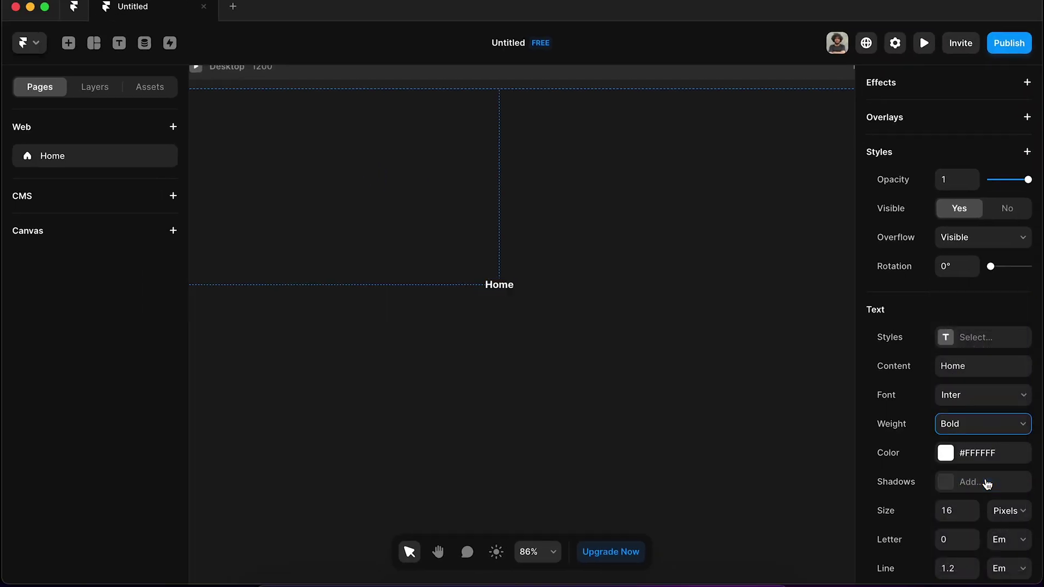
pyautogui.click(471, 353)
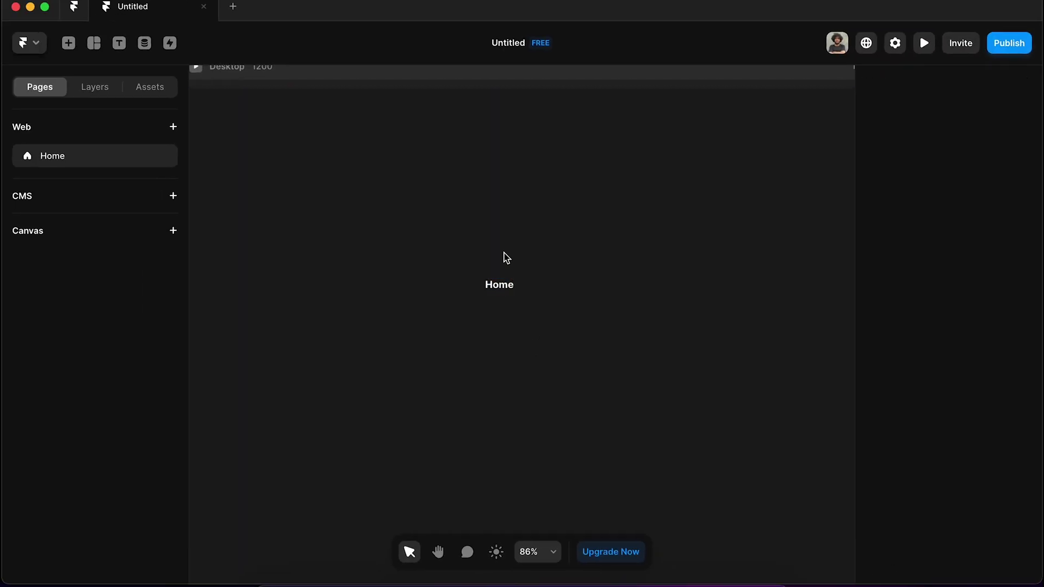
pyautogui.scroll(5, 506, 258)
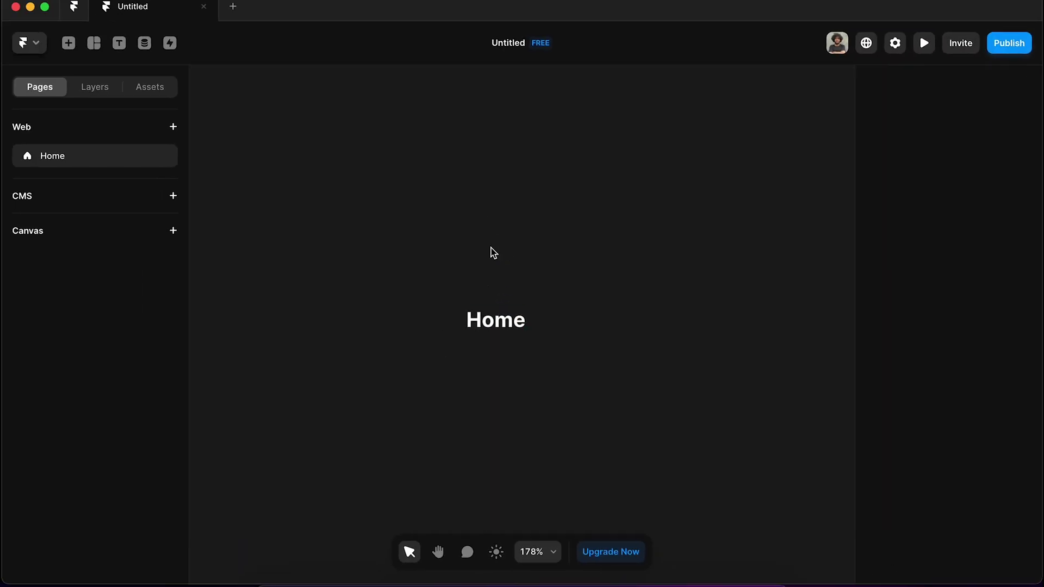
# Draw a 40×40 grey rectangle above Home and pull its top corners inward into a trapezoid
pyautogui.press('g')
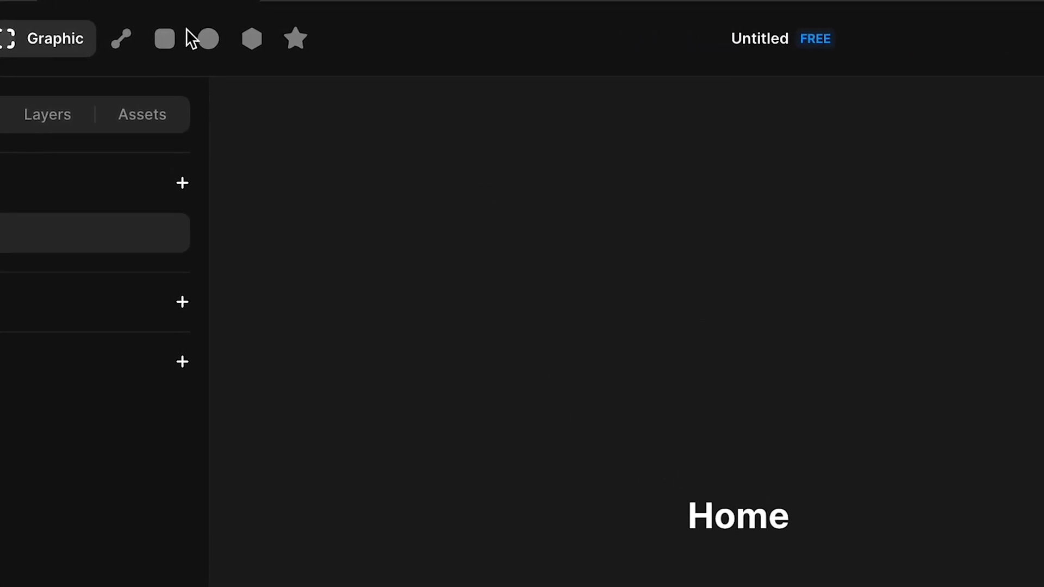
pyautogui.click(165, 39)
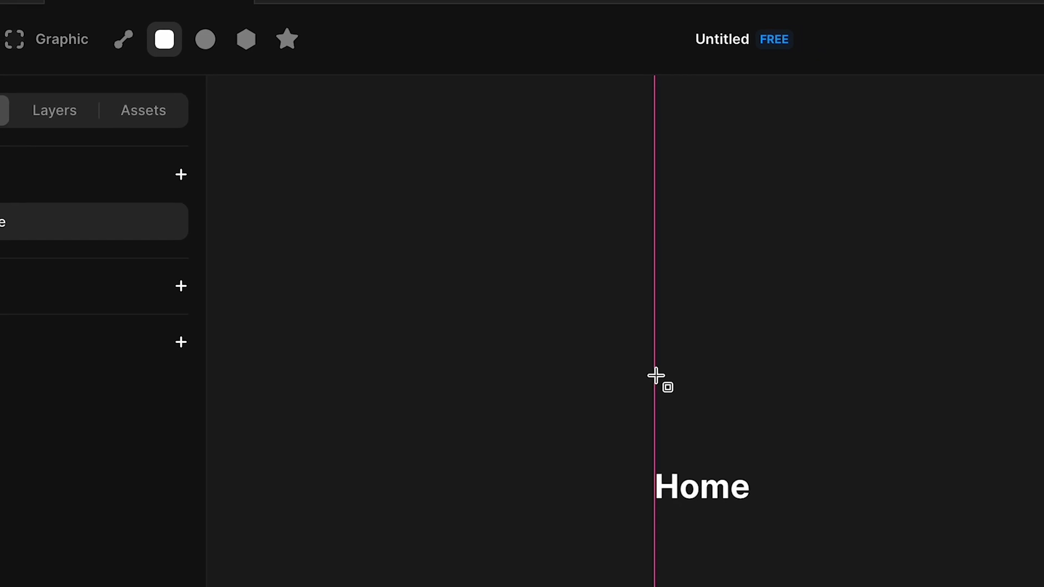
pyautogui.moveTo(673, 388); pyautogui.dragTo(766, 468)
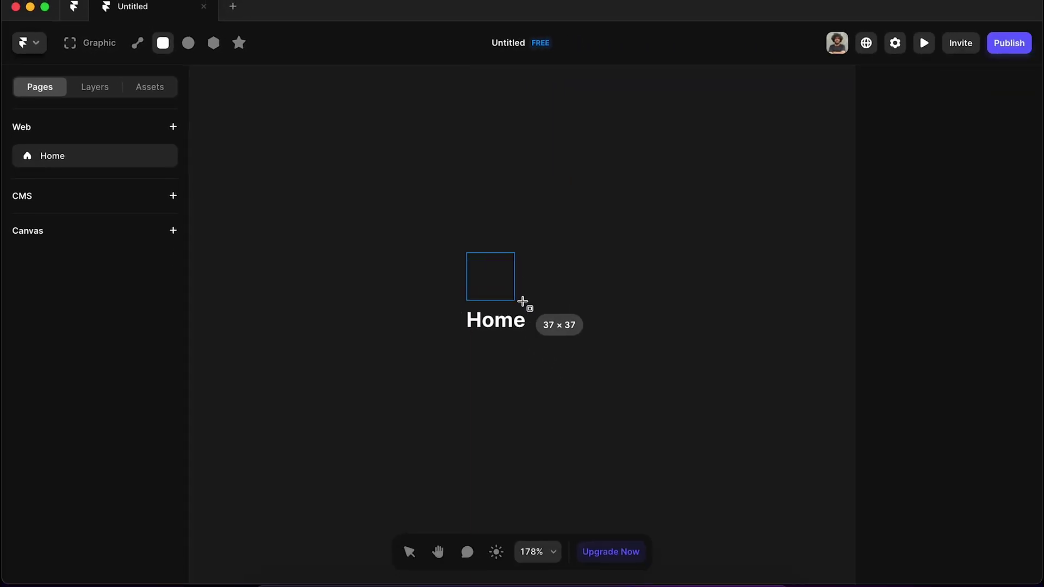
pyautogui.moveTo(522, 301); pyautogui.dragTo(496, 276)
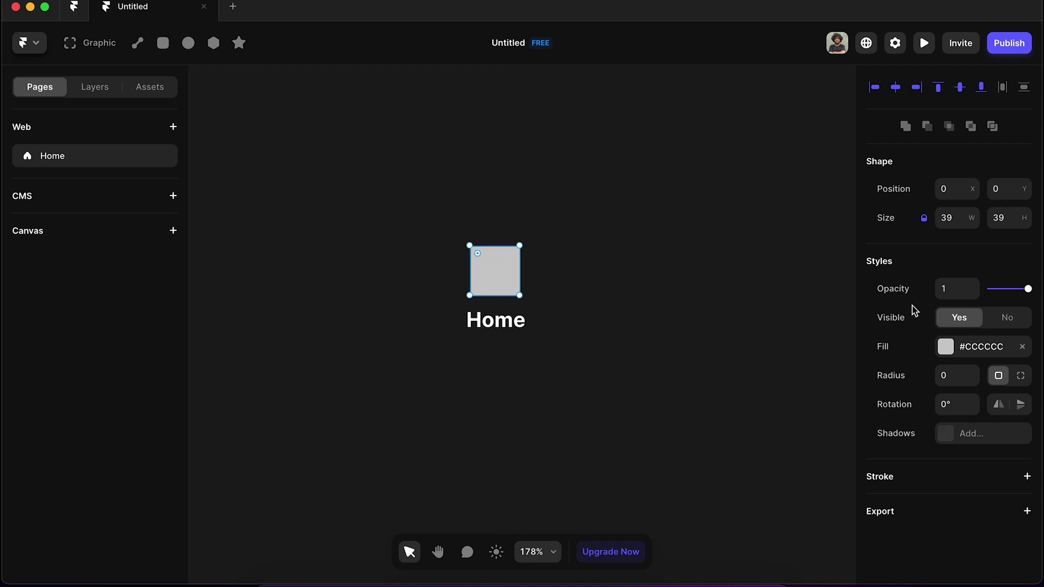
pyautogui.click(948, 219)
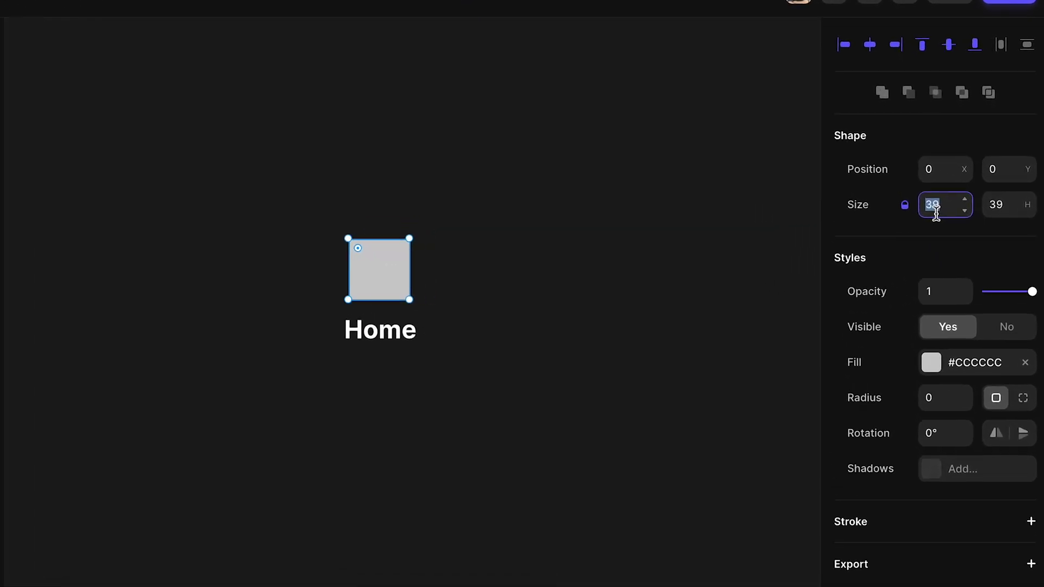
pyautogui.write('40')
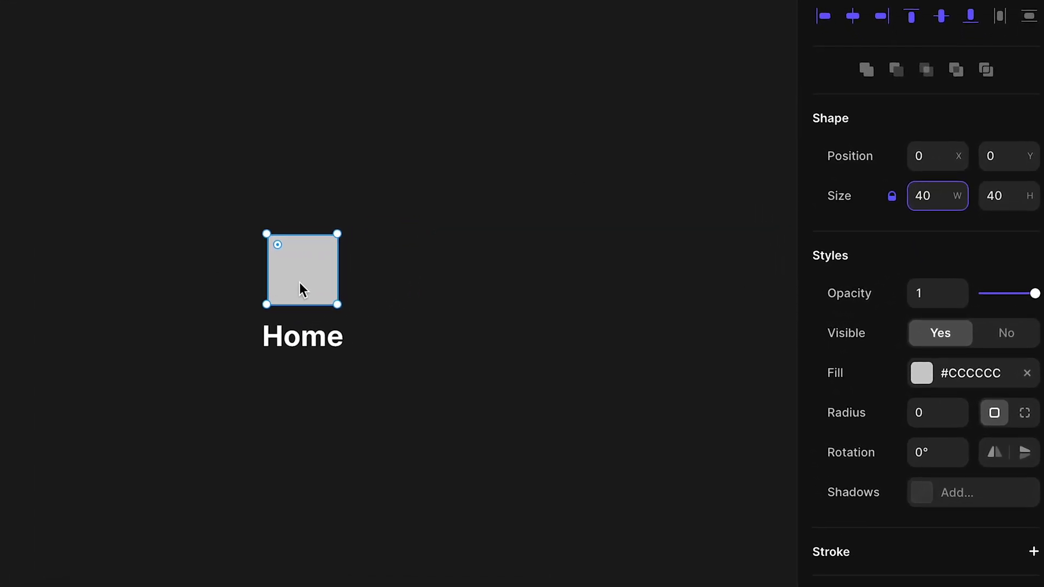
pyautogui.doubleClick(299, 283)
pyautogui.moveTo(268, 235); pyautogui.dragTo(314, 234)
# Nudge the trapezoid's top-left corner point slightly left
pyautogui.click(297, 234)
pyautogui.moveTo(297, 235); pyautogui.dragTo(296, 234)
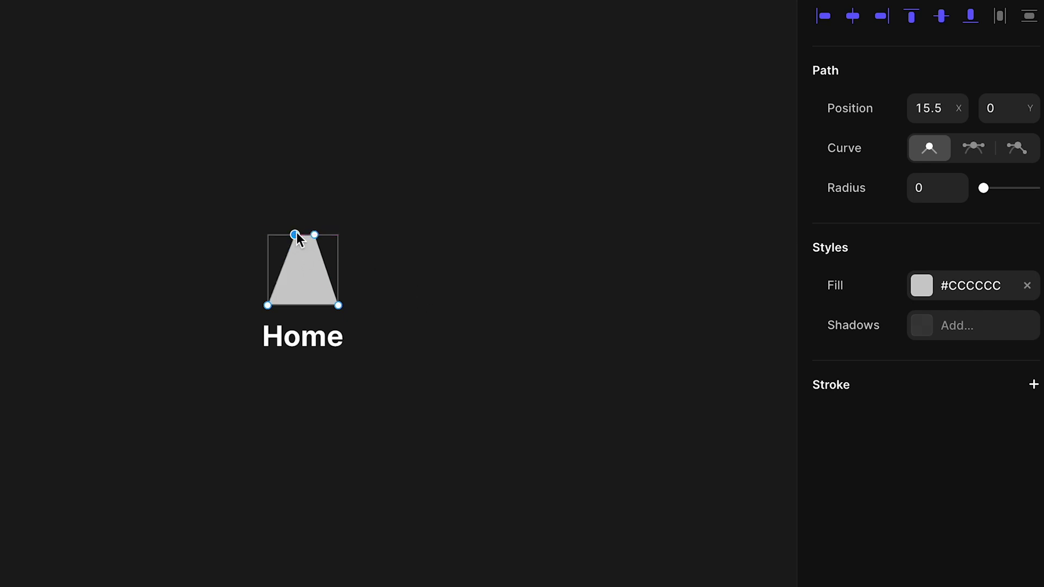
pyautogui.scroll(5, 304, 249)
pyautogui.scroll(-5, 306, 250)
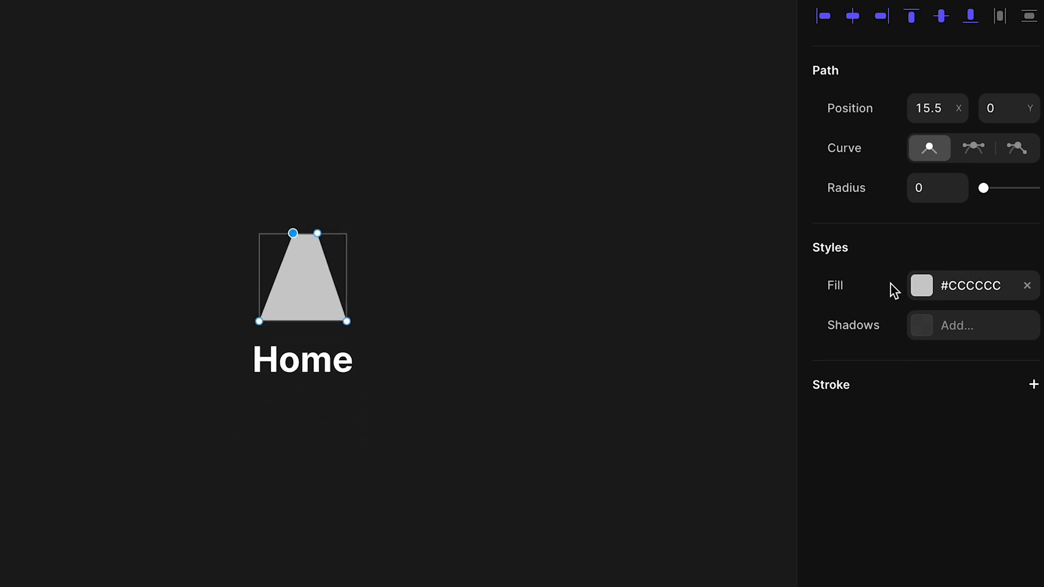
# Give the trapezoid a linear gradient with #FFFFFF stops, the end stop at 0% alpha
pyautogui.click(927, 294)
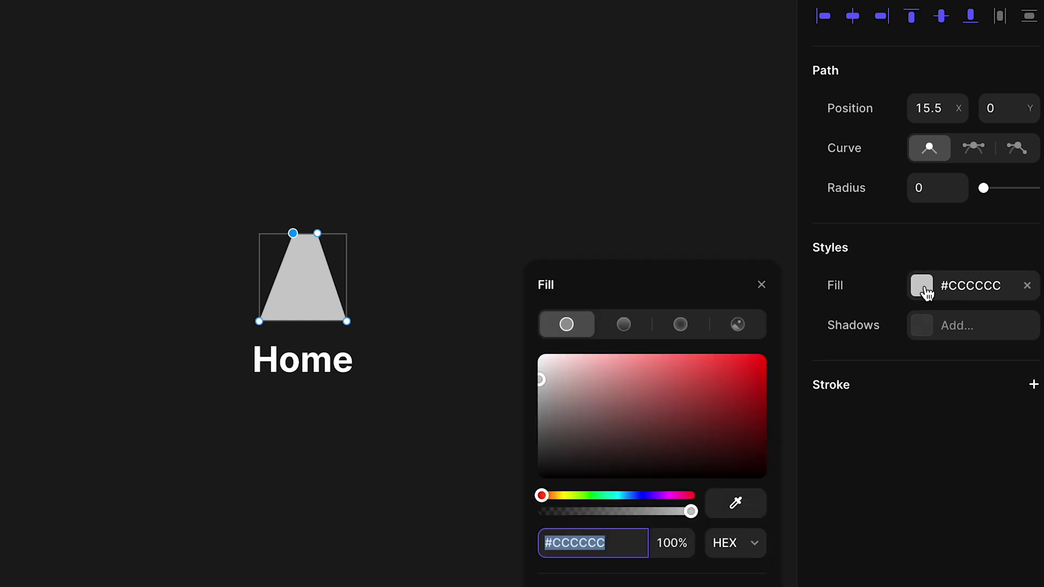
pyautogui.click(617, 323)
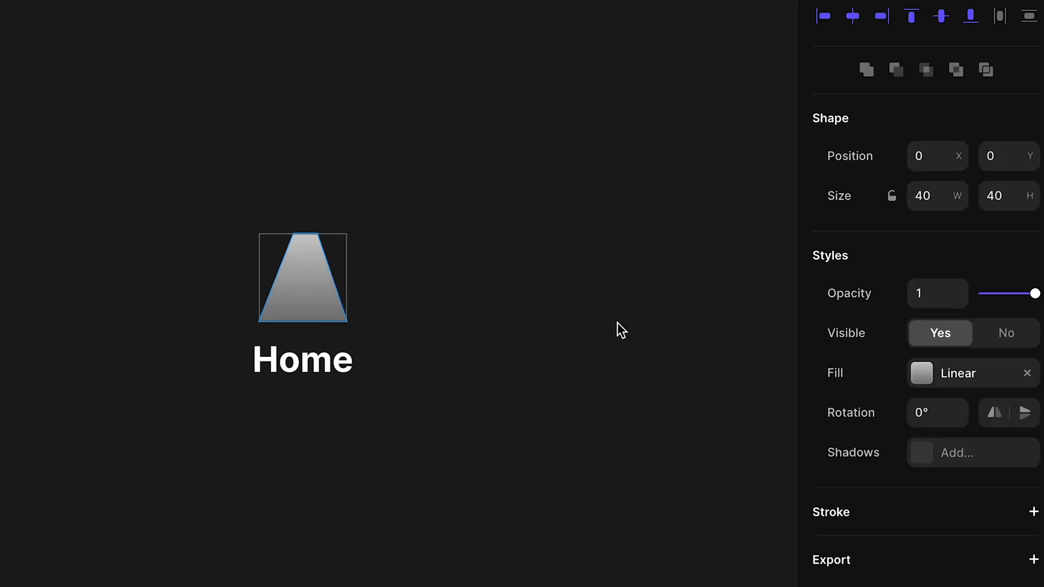
pyautogui.click(921, 376)
pyautogui.moveTo(569, 364); pyautogui.dragTo(527, 352)
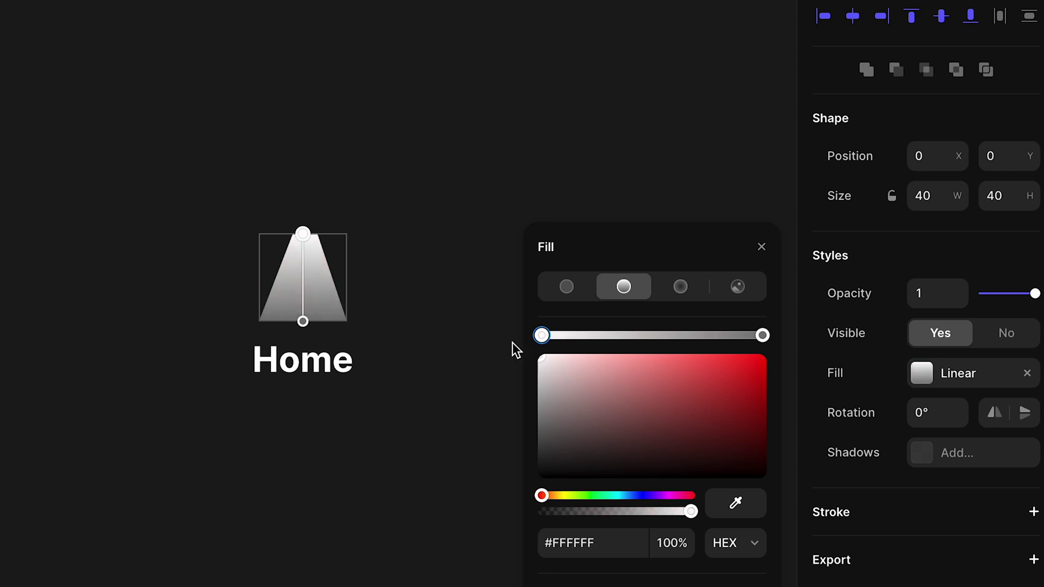
pyautogui.click(762, 336)
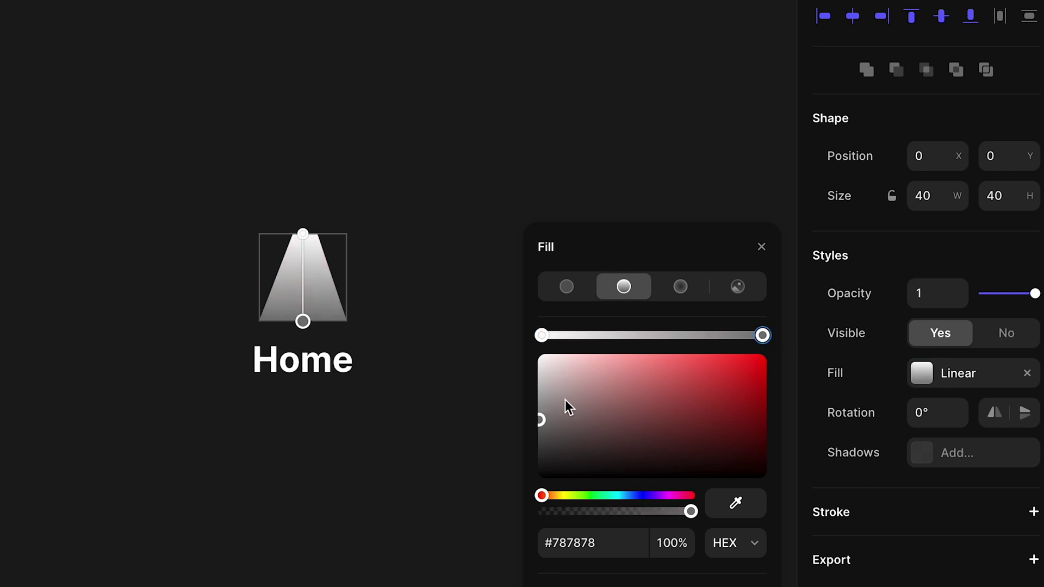
pyautogui.moveTo(565, 399); pyautogui.dragTo(501, 335)
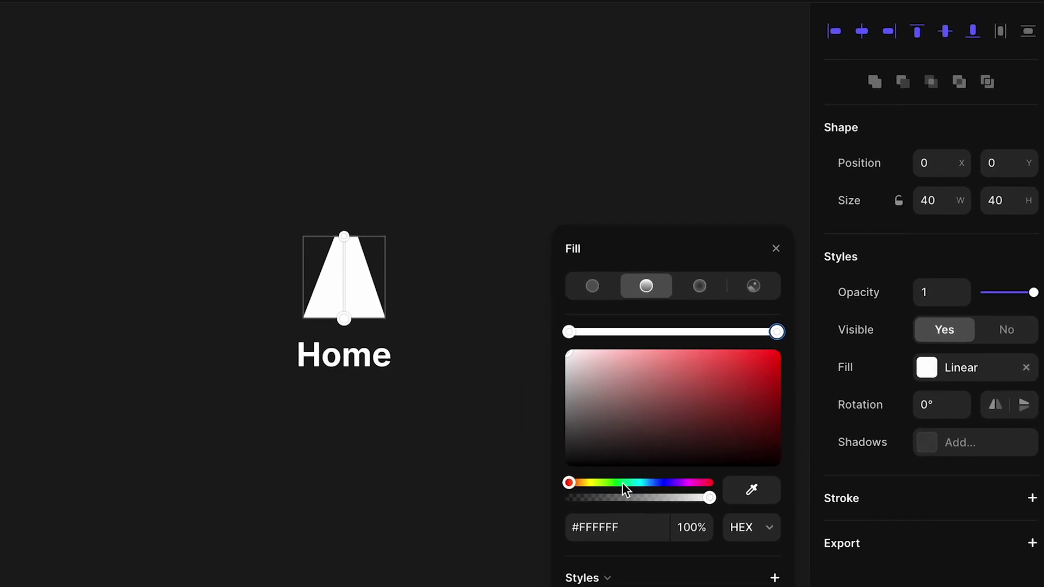
pyautogui.moveTo(727, 485); pyautogui.dragTo(566, 483)
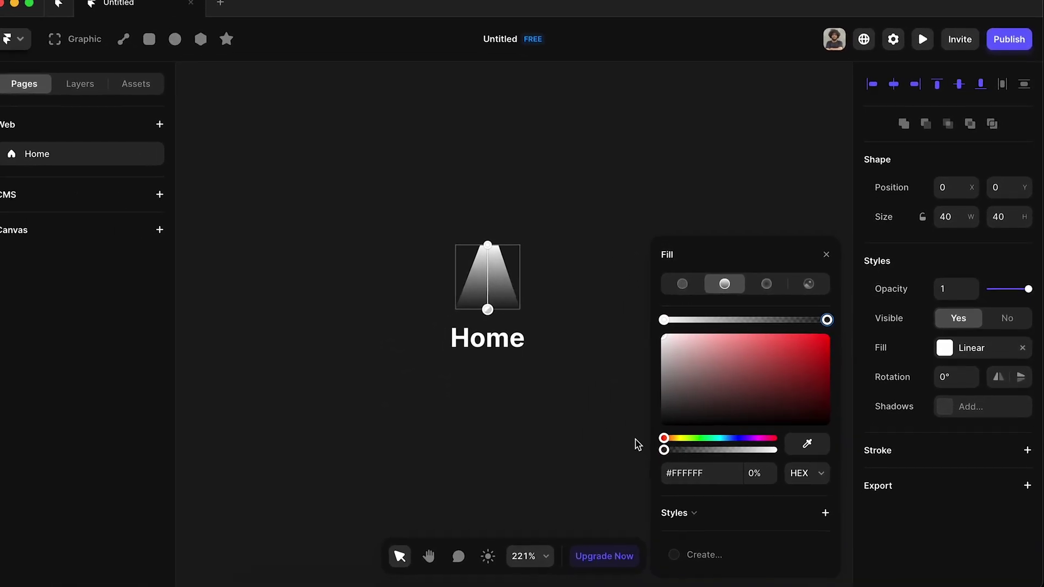
pyautogui.click(588, 333)
pyautogui.click(501, 260)
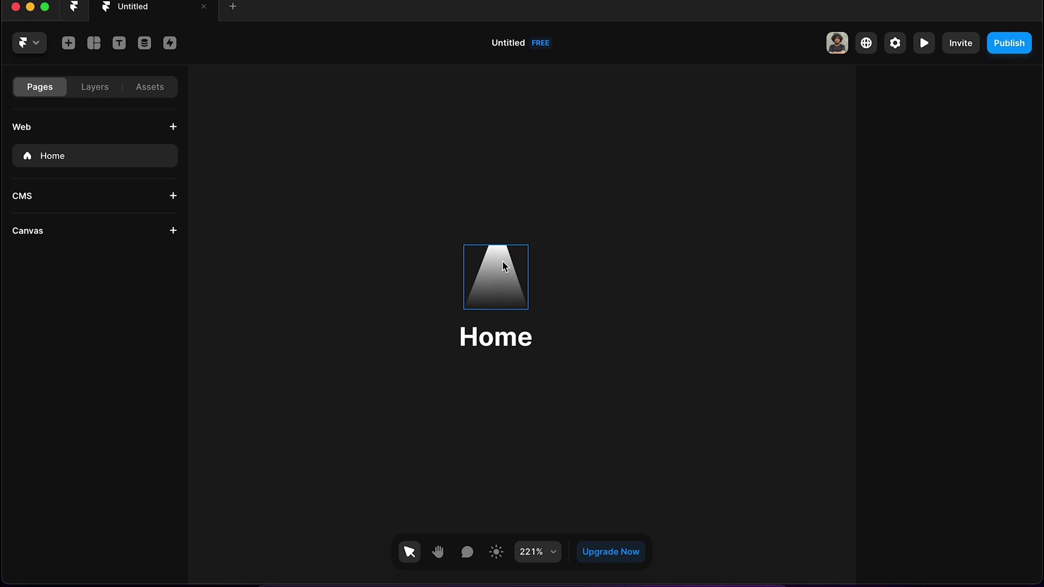
# Wrap the trapezoid graphic in a new frame named 'spotlight'
pyautogui.click(100, 96)
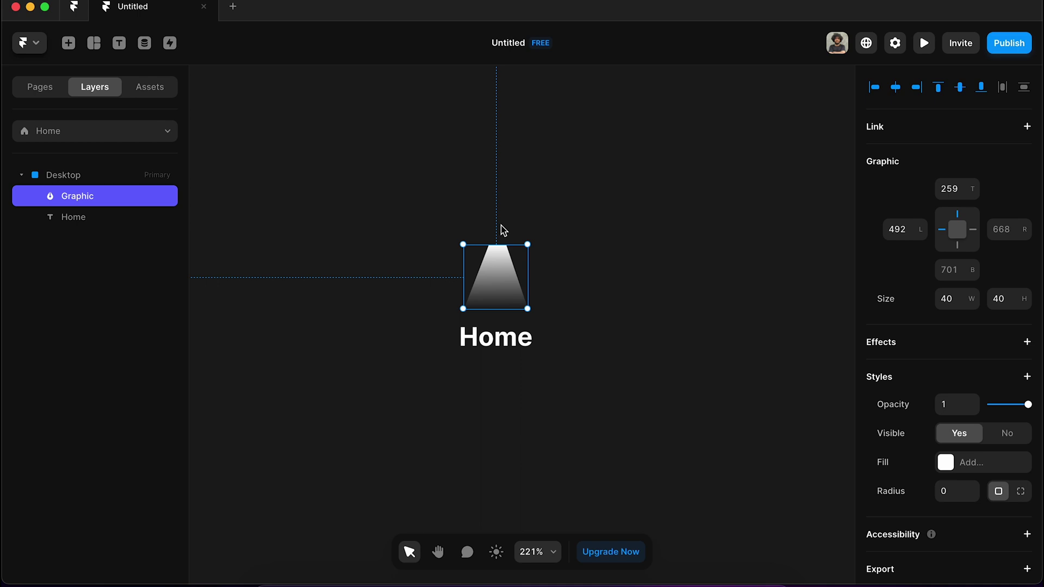
pyautogui.hotkey('ctrl', 'Return')
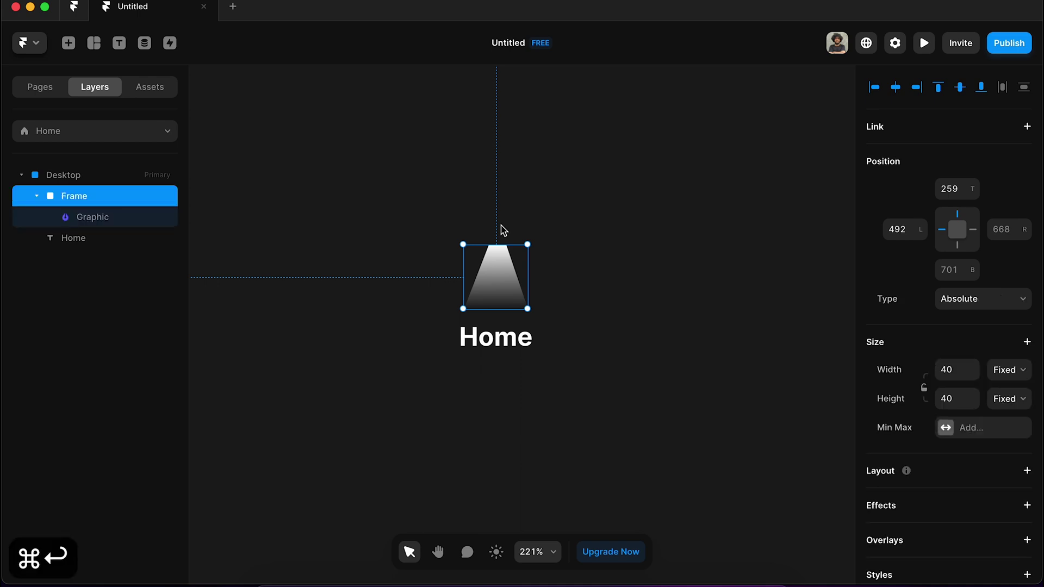
pyautogui.hotkey('ctrl', 'r')
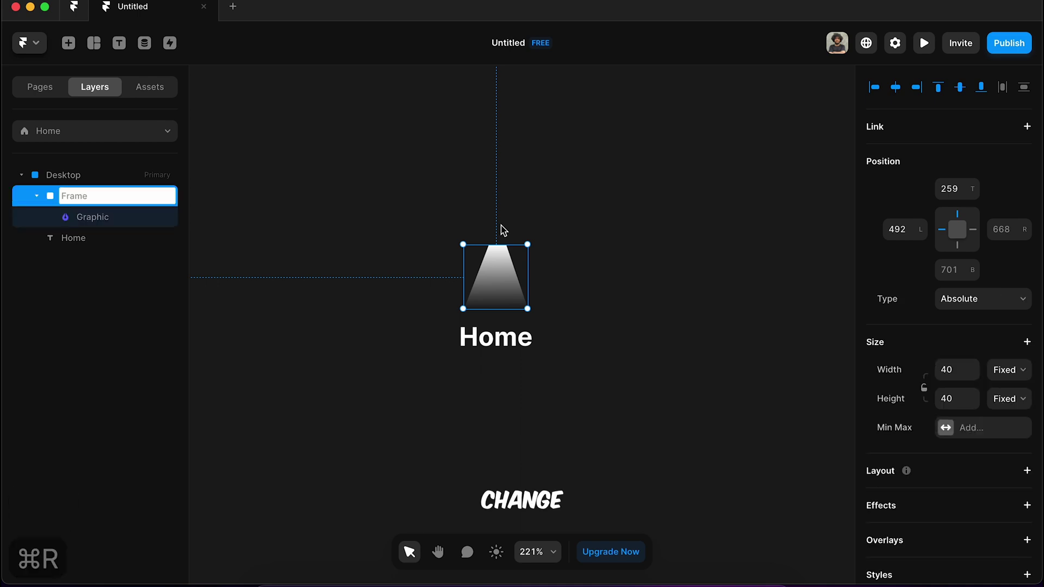
pyautogui.write('spotlight')
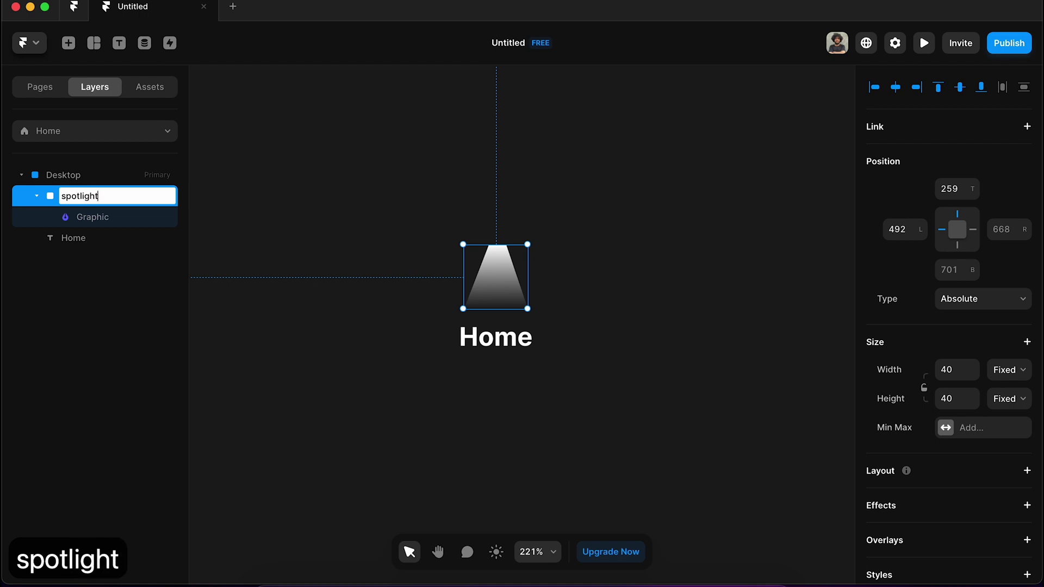
pyautogui.press('Return')
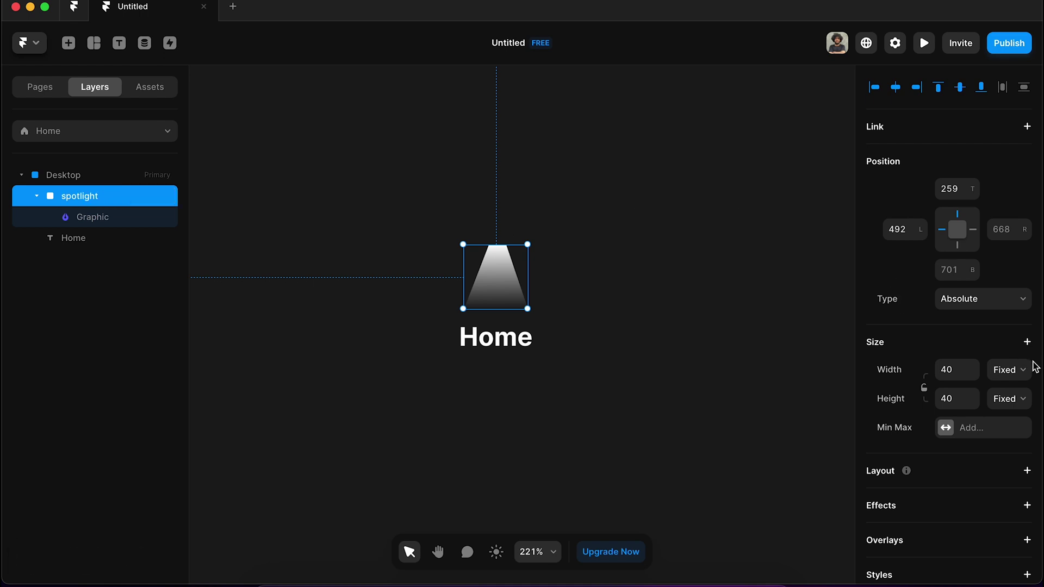
# Set the spotlight frame's opacity to 0.5
pyautogui.scroll(-5, 1032, 363)
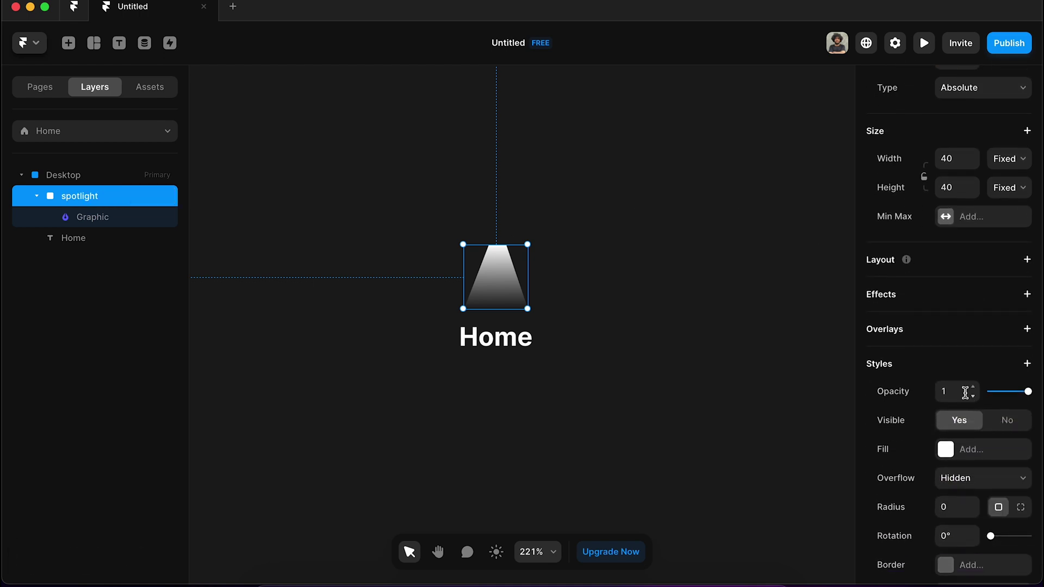
pyautogui.click(959, 392)
pyautogui.write('0.5')
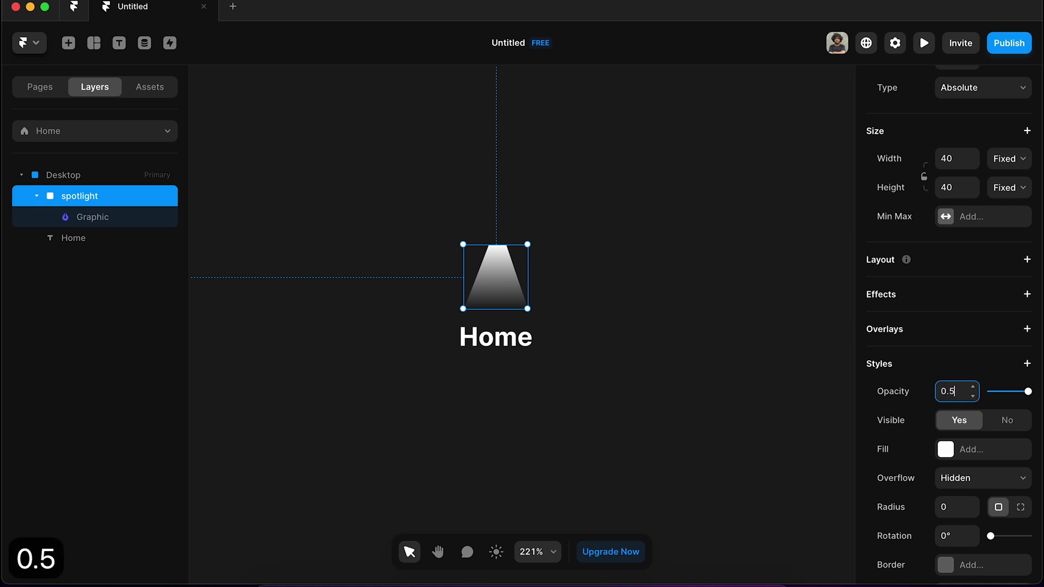
pyautogui.press('Return')
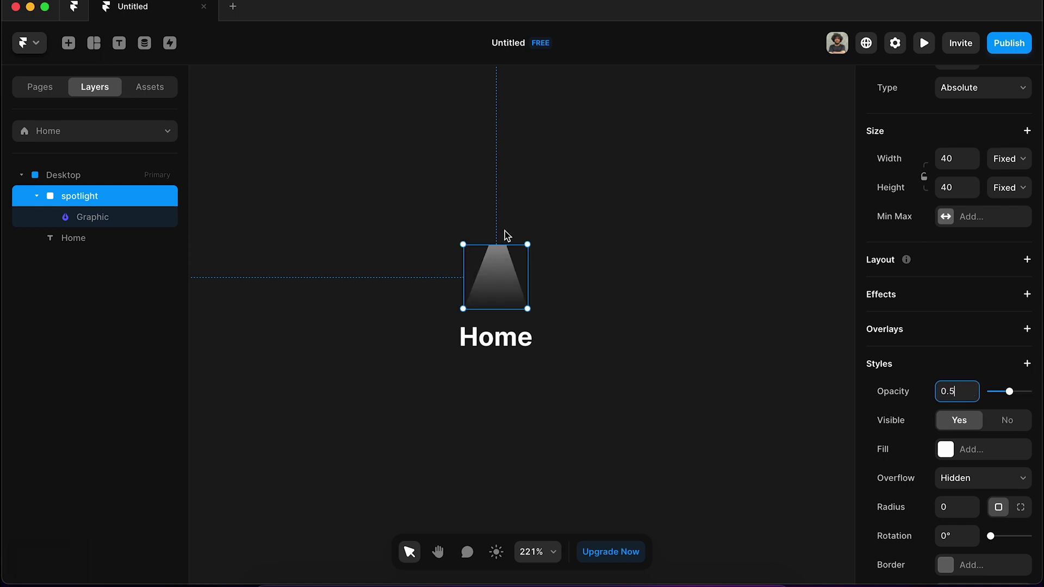
# Group the spotlight and Home label into a vertical stack with a gap of 0
pyautogui.click(602, 324)
pyautogui.moveTo(370, 199); pyautogui.dragTo(630, 404)
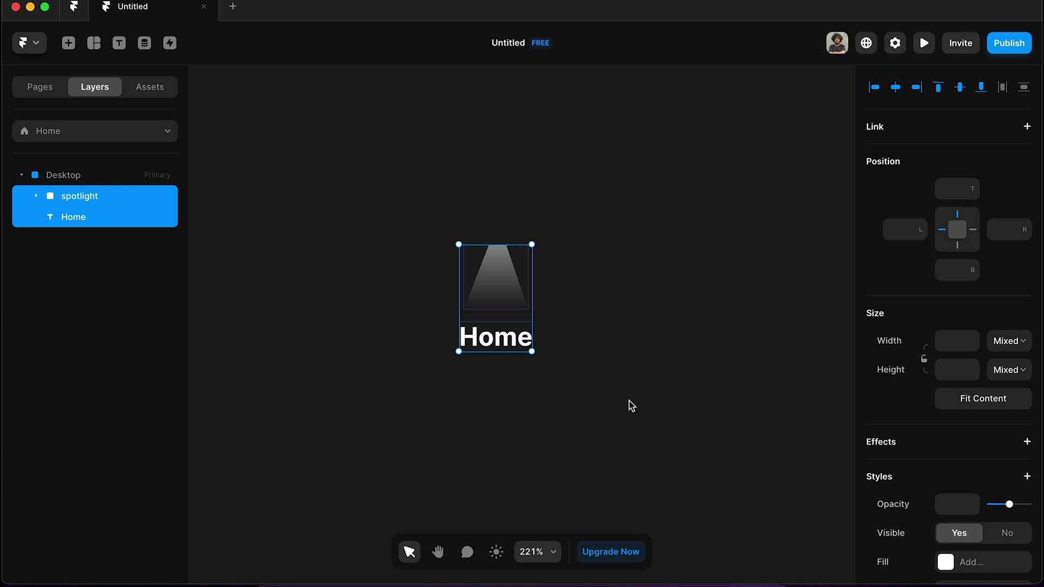
pyautogui.press('alt+super+Return')
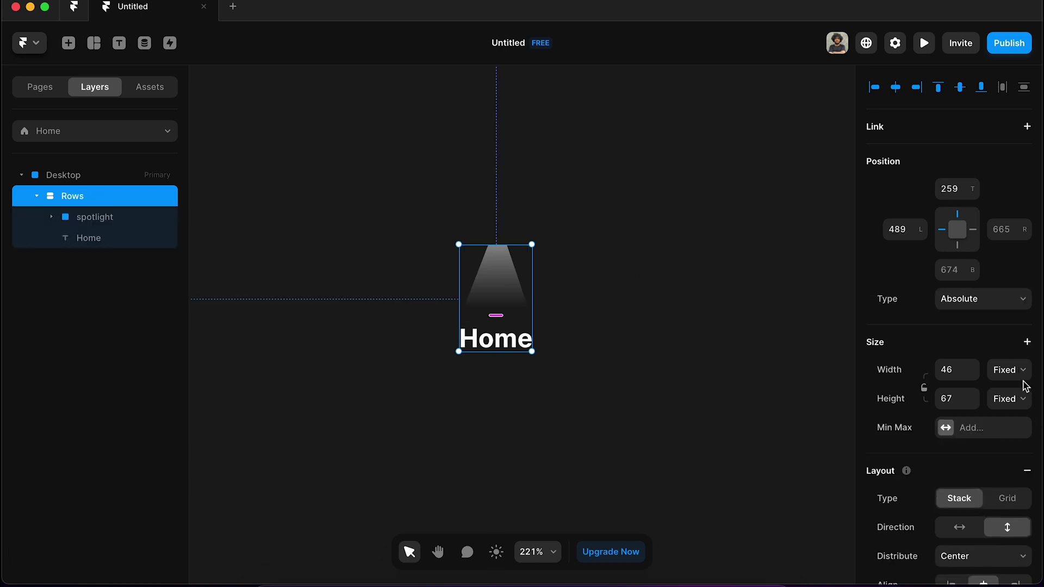
pyautogui.scroll(-5, 1022, 383)
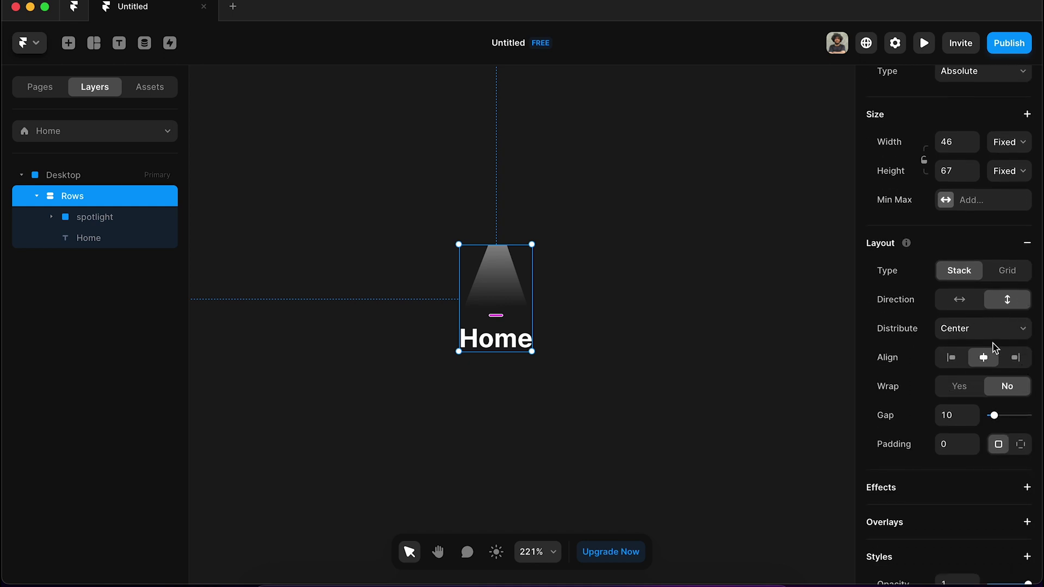
pyautogui.click(955, 415)
pyautogui.write('0')
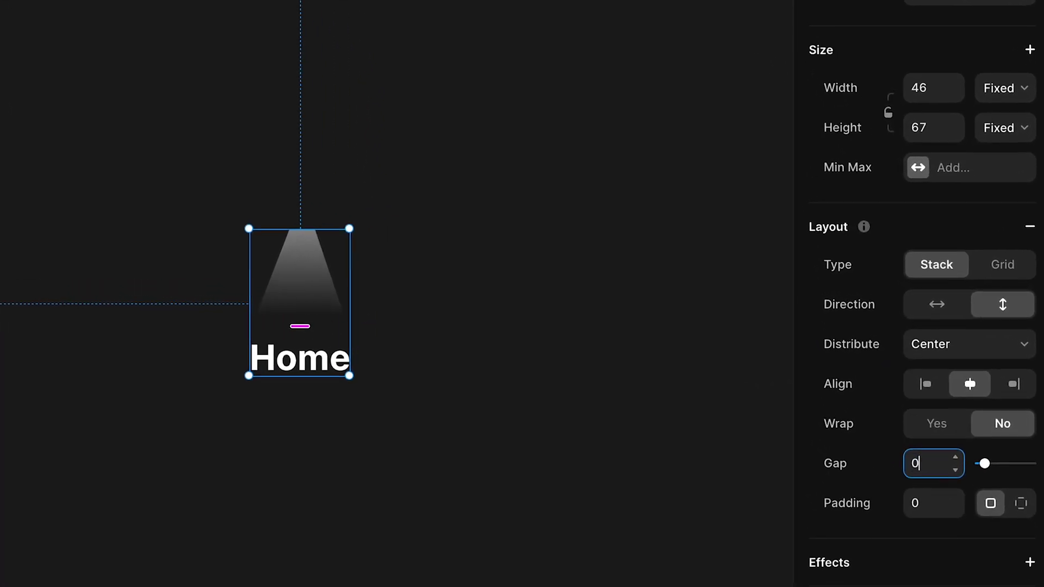
# Set the stack's width and height to Fit Content
pyautogui.click(1025, 354)
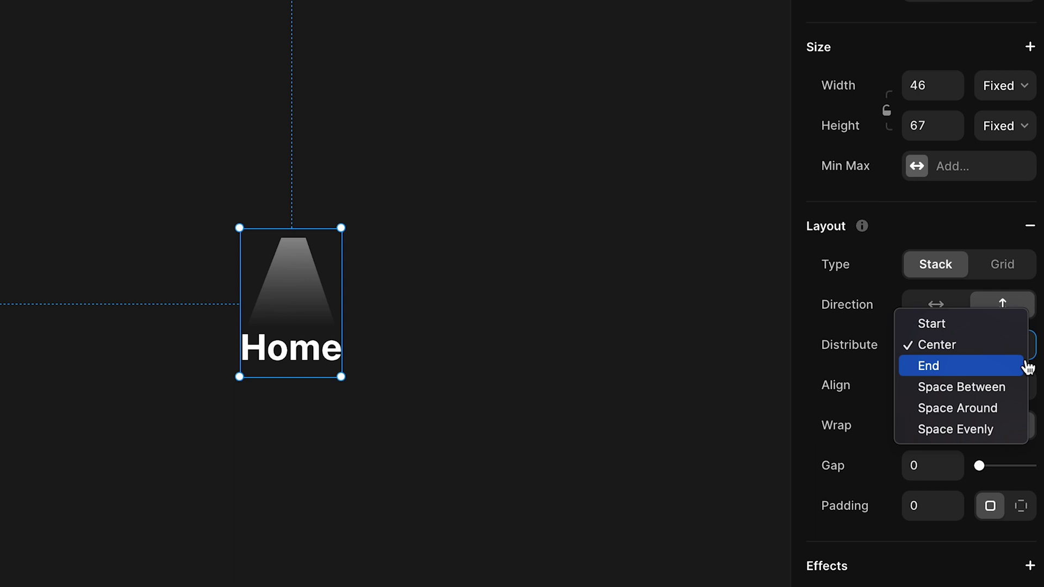
pyautogui.click(1015, 91)
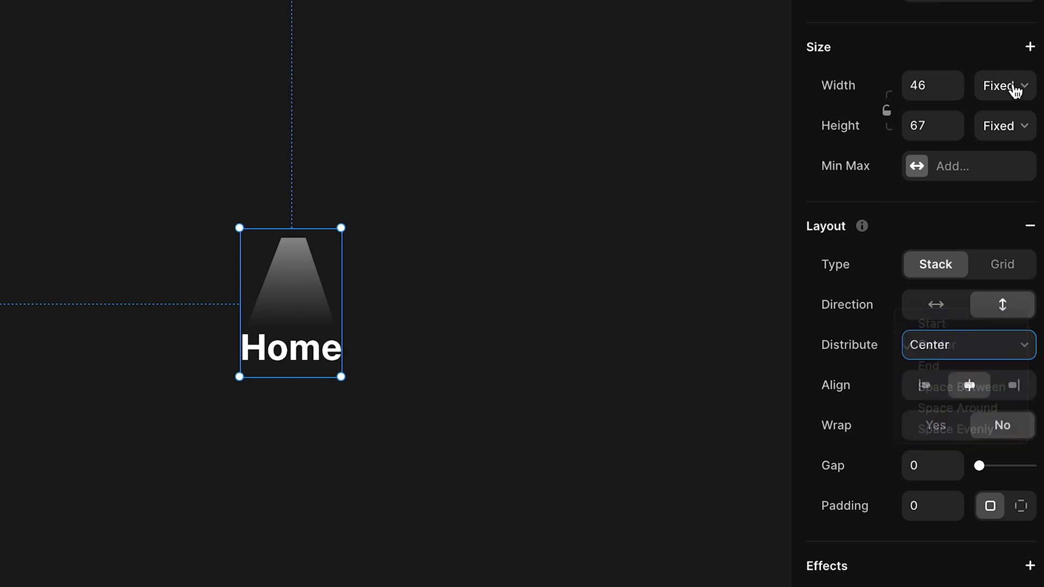
pyautogui.click(1014, 91)
pyautogui.click(1012, 147)
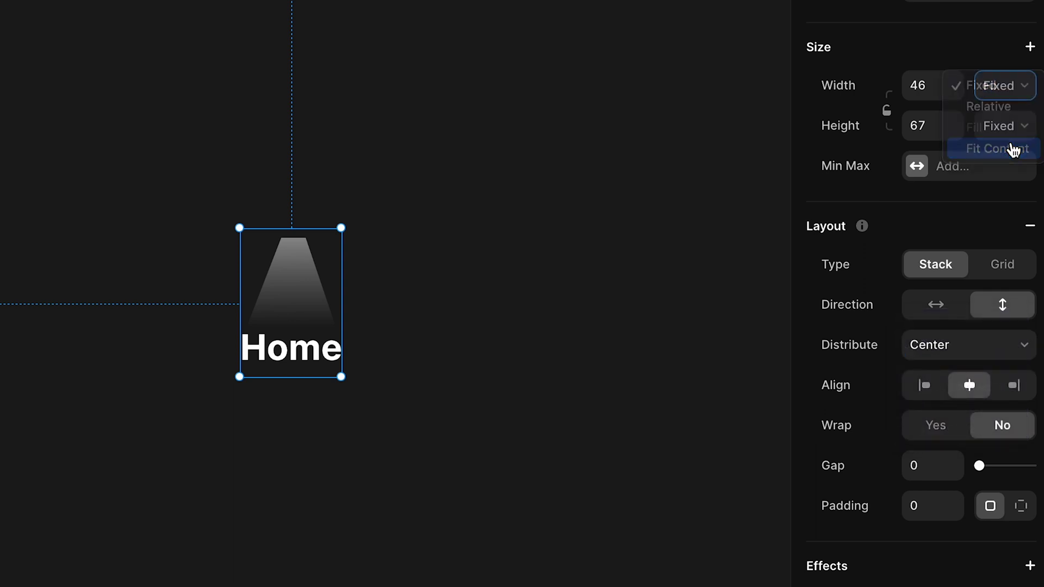
pyautogui.click(1008, 125)
pyautogui.click(1006, 191)
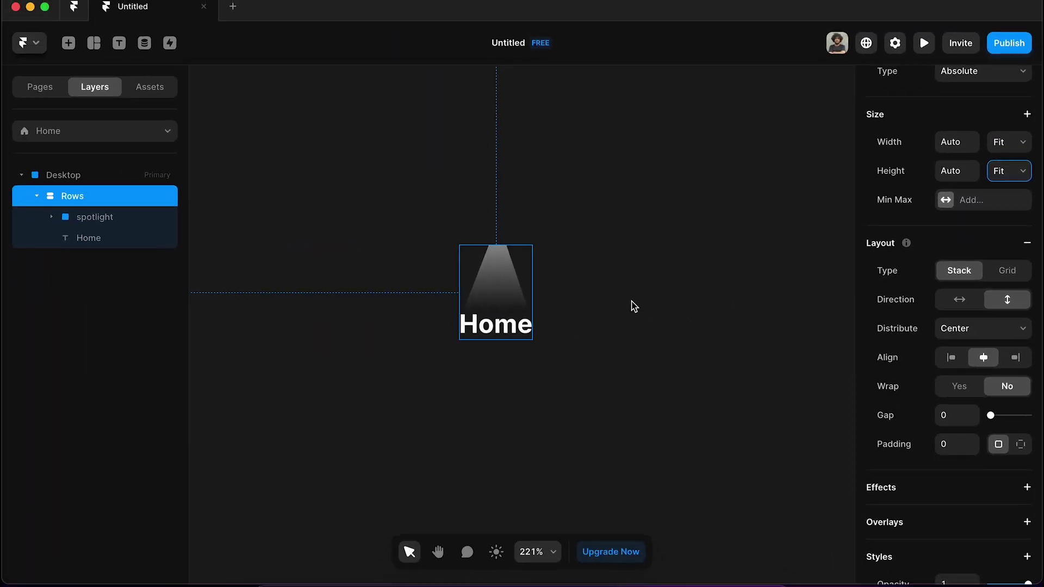
# Rename the Rows stack layer to 'menu item'
pyautogui.click(636, 306)
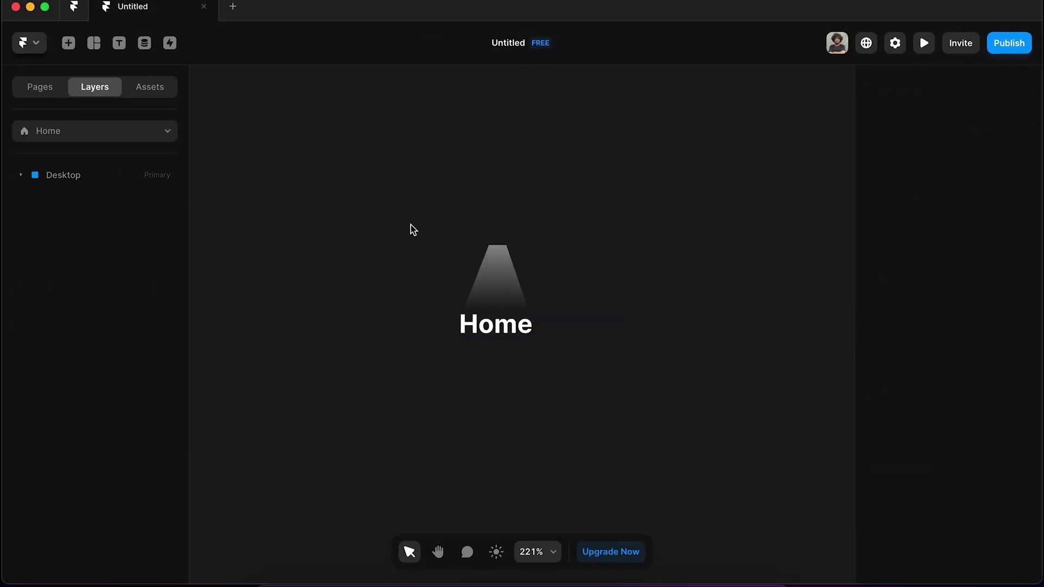
pyautogui.moveTo(466, 247); pyautogui.dragTo(615, 370)
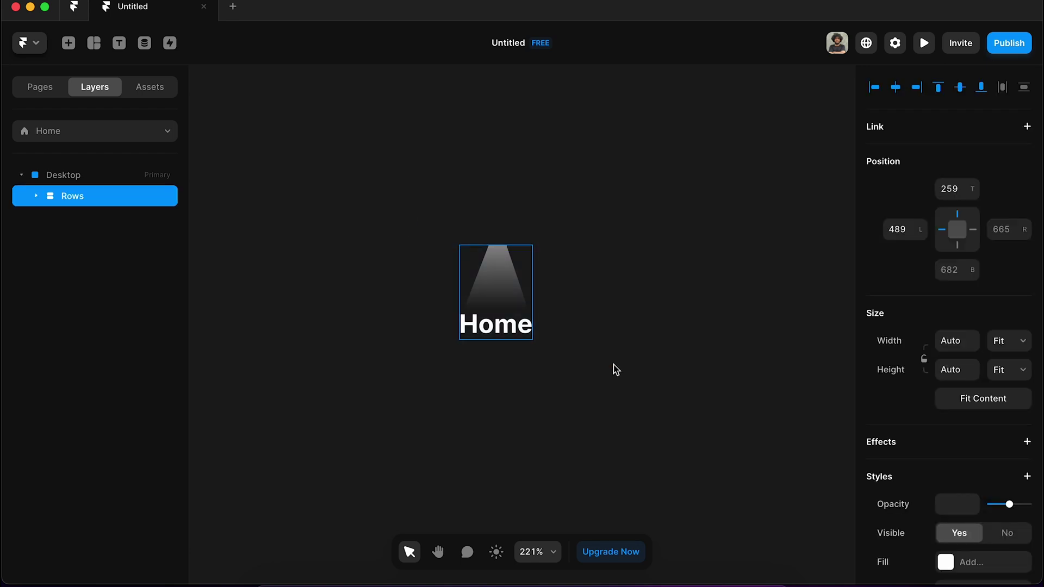
pyautogui.press('super+r')
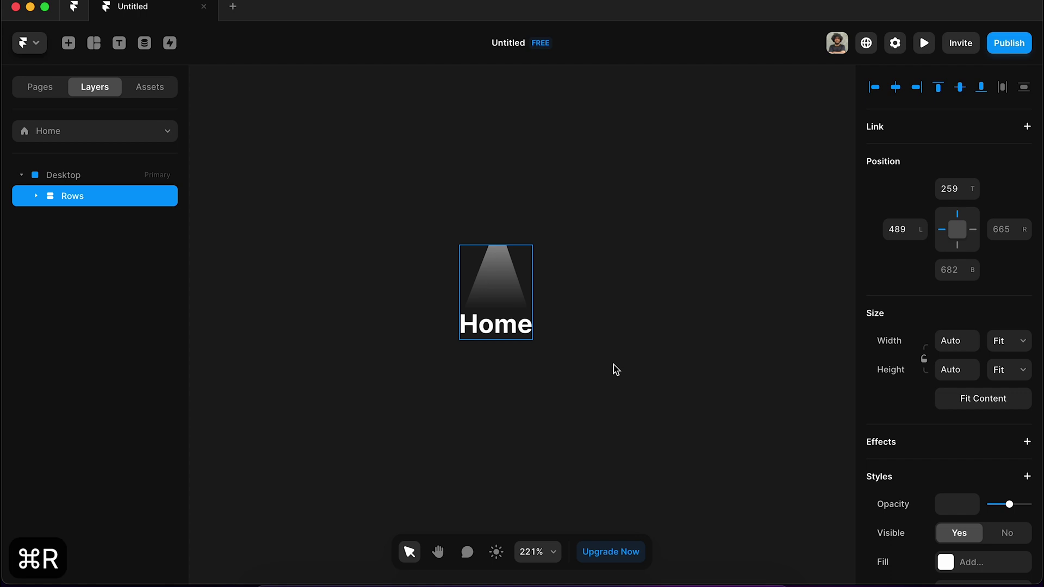
pyautogui.click(87, 200)
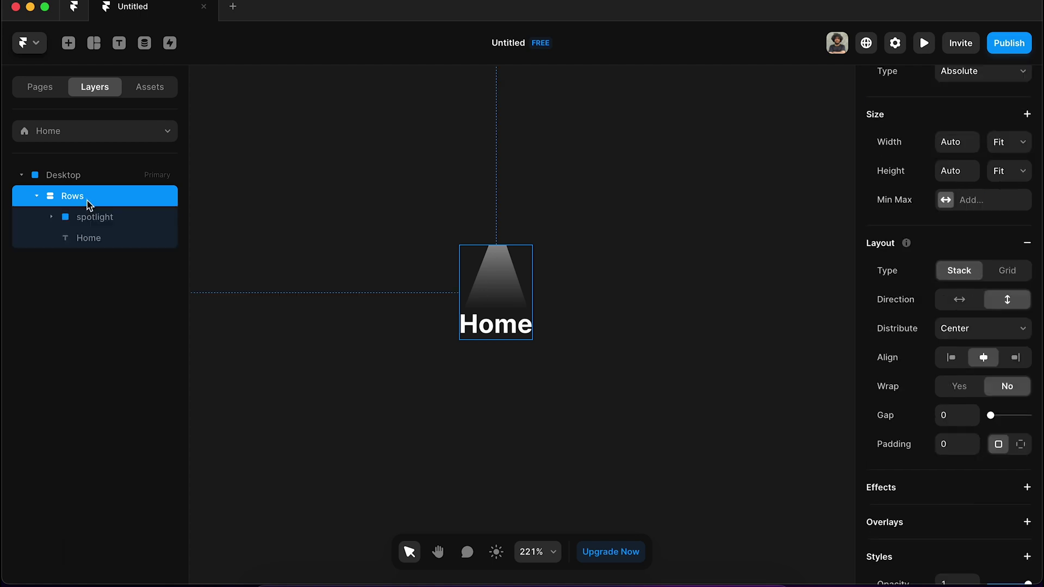
pyautogui.press('super+r')
pyautogui.write('menu')
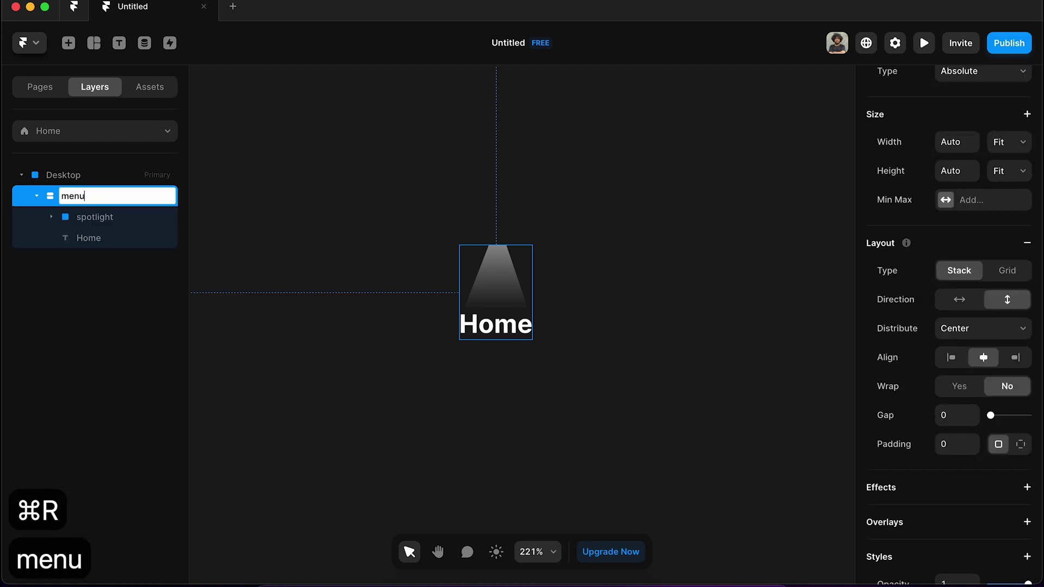
pyautogui.write(' item')
pyautogui.press('Return')
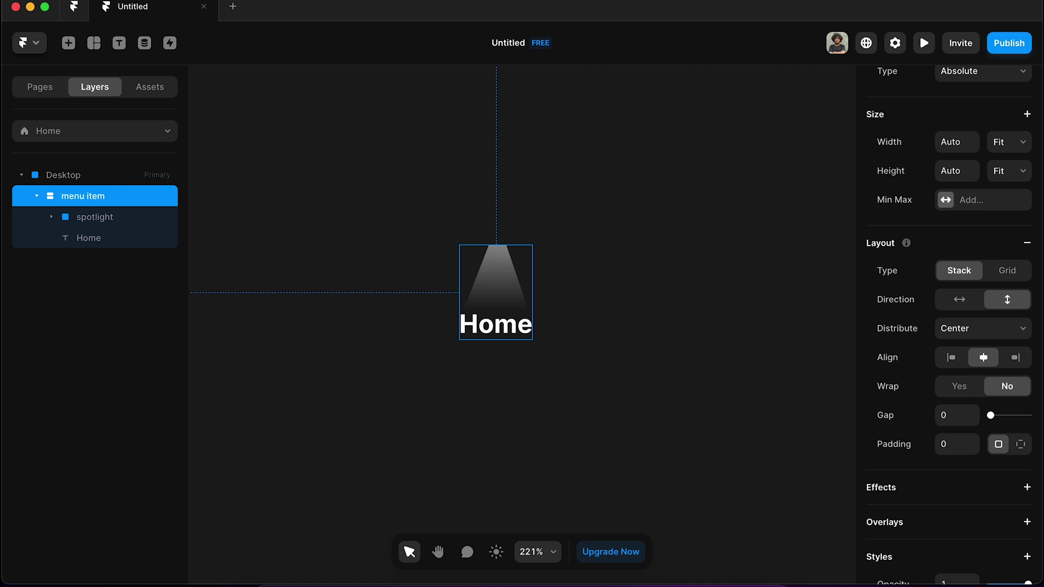
# Create a component from the menu item stack with ⌥⌘K
pyautogui.press('alt+super+k')
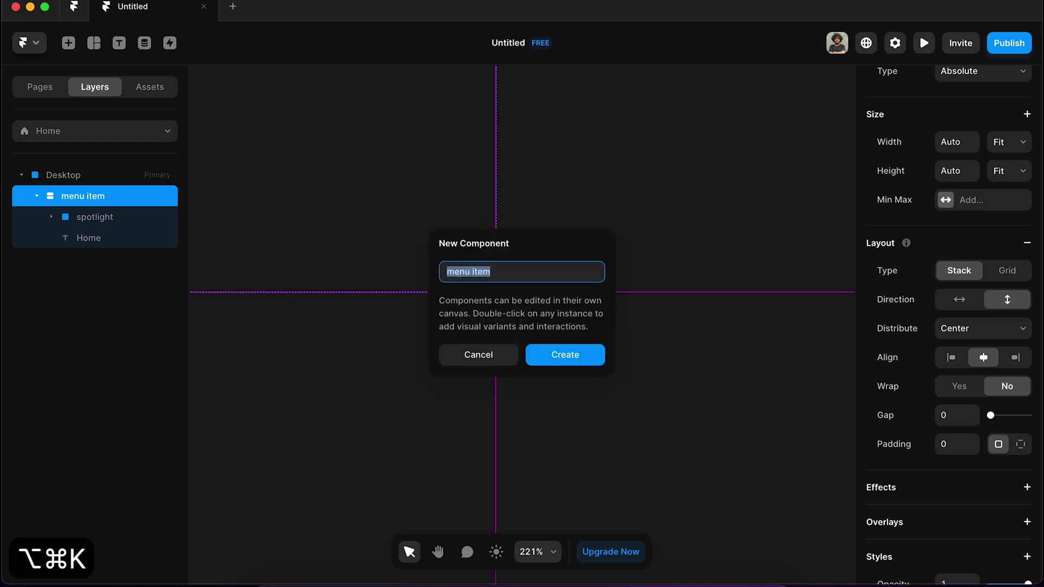
pyautogui.press('Return')
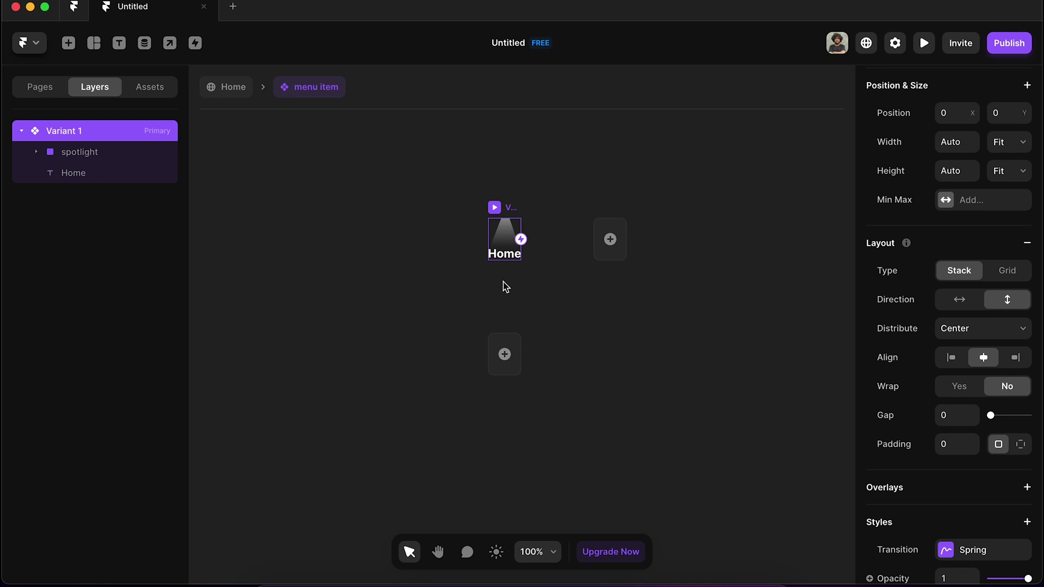
pyautogui.scroll(5, 515, 197)
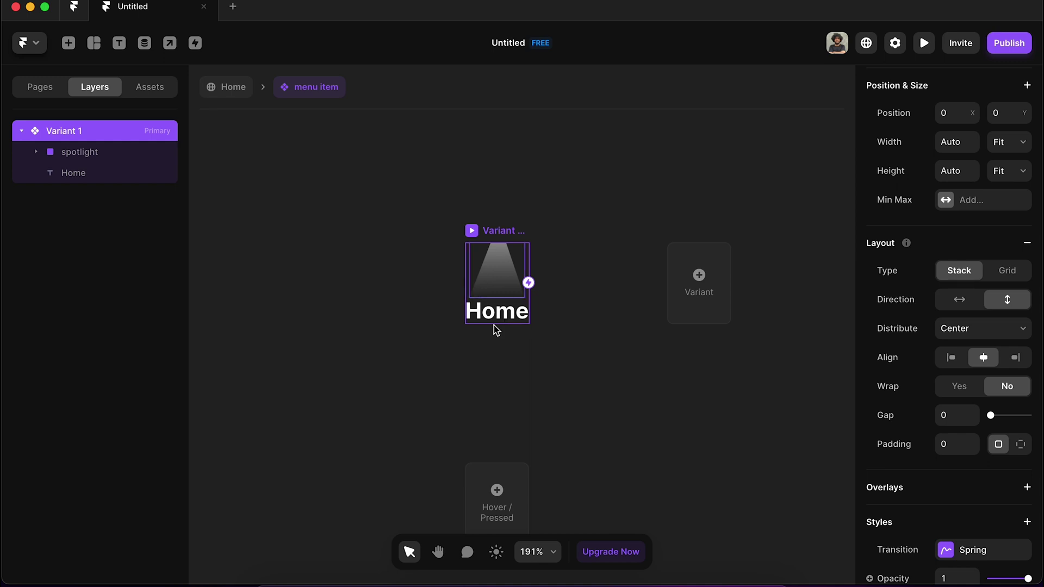
# Set the component's Home label to Medium weight and grey #8A8A8A
pyautogui.click(507, 321)
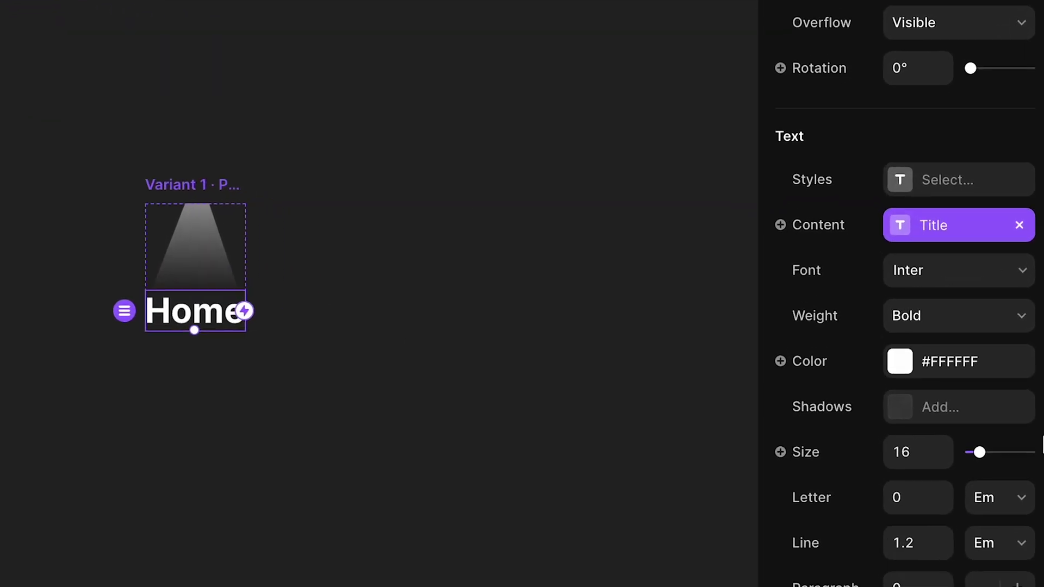
pyautogui.click(981, 325)
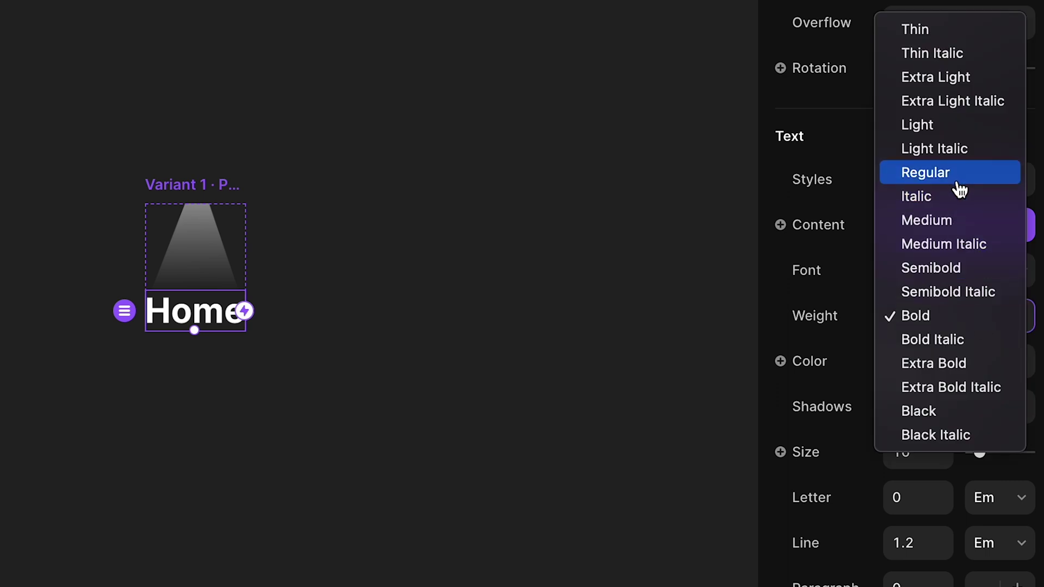
pyautogui.click(958, 221)
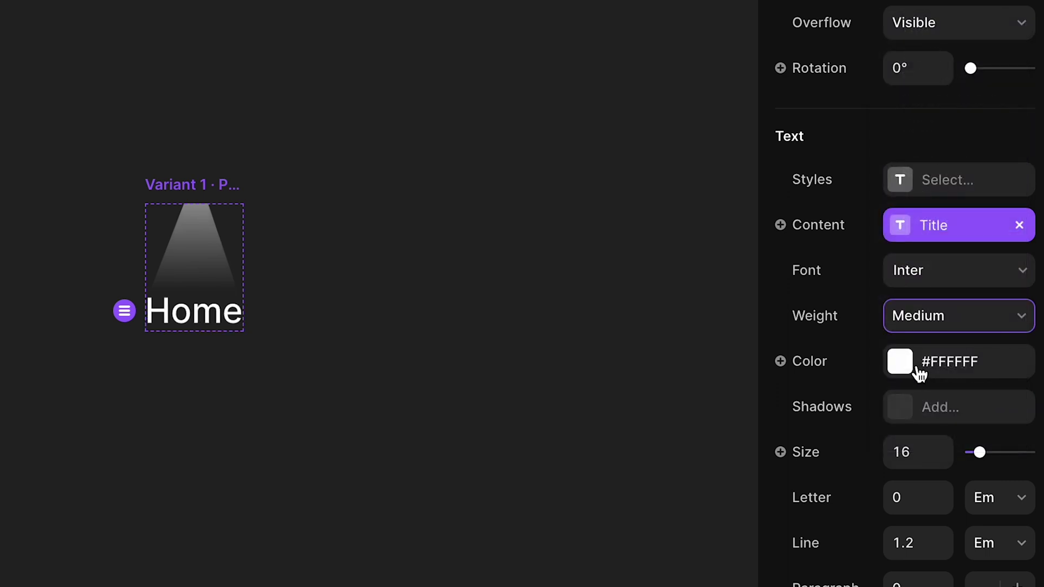
pyautogui.click(900, 361)
pyautogui.moveTo(531, 394); pyautogui.dragTo(415, 419)
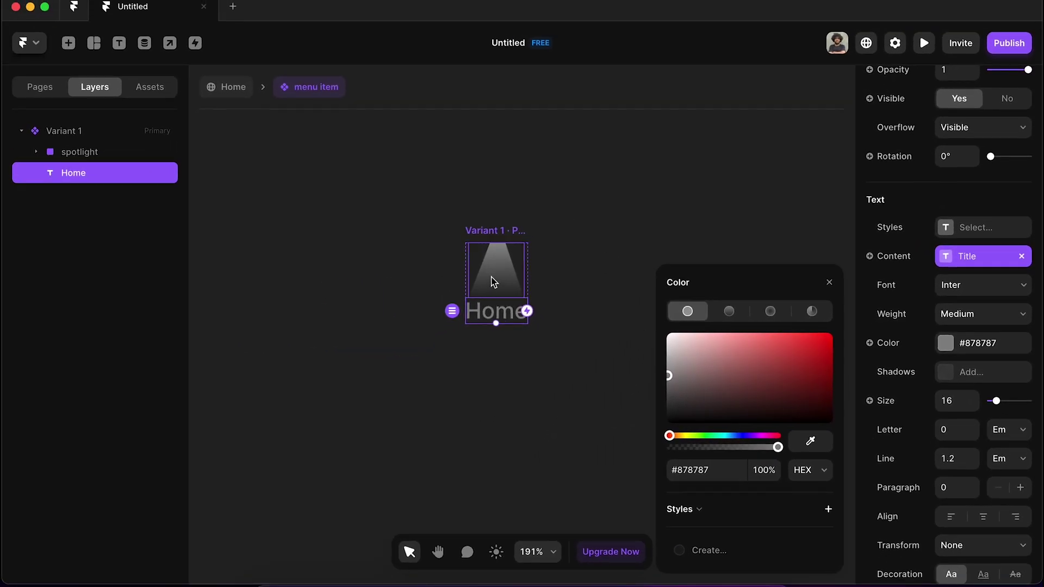
# Drag the spotlight layer's opacity in Variant 1 down to 0
pyautogui.click(493, 281)
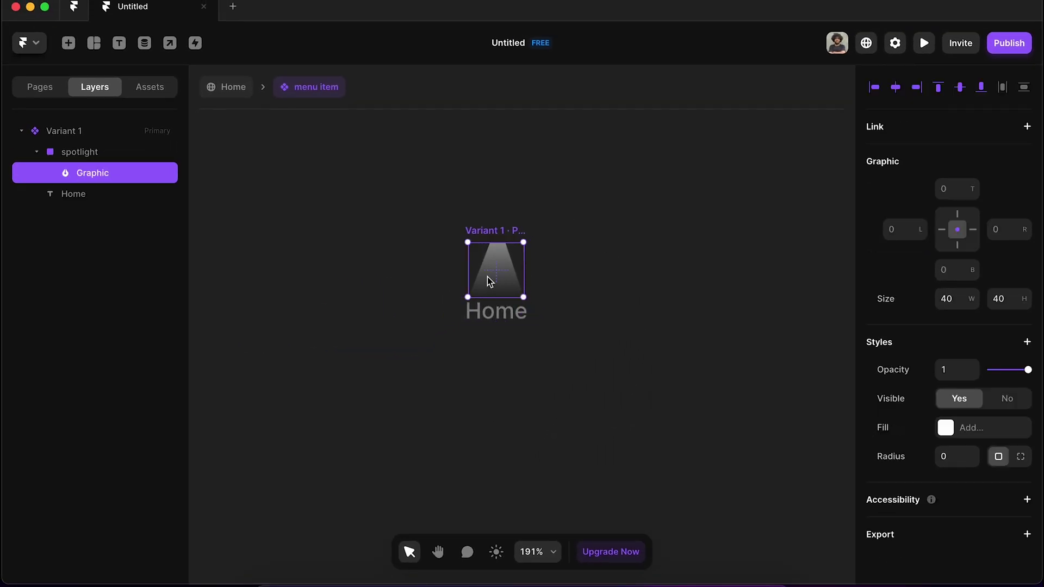
pyautogui.click(91, 152)
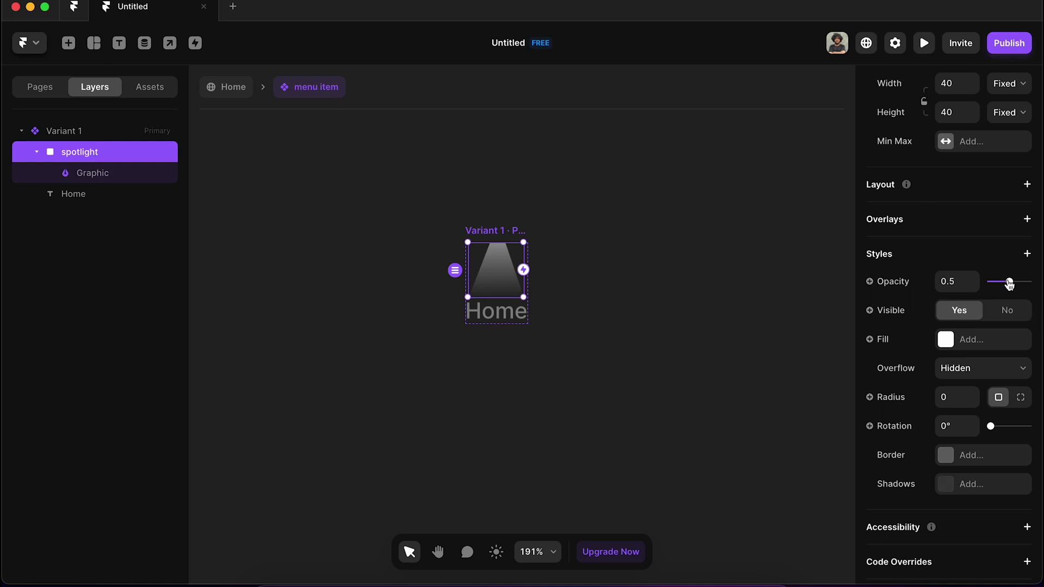
pyautogui.moveTo(1009, 283); pyautogui.dragTo(886, 296)
pyautogui.click(547, 376)
pyautogui.scroll(1, 547, 377)
pyautogui.scroll(-3, 547, 376)
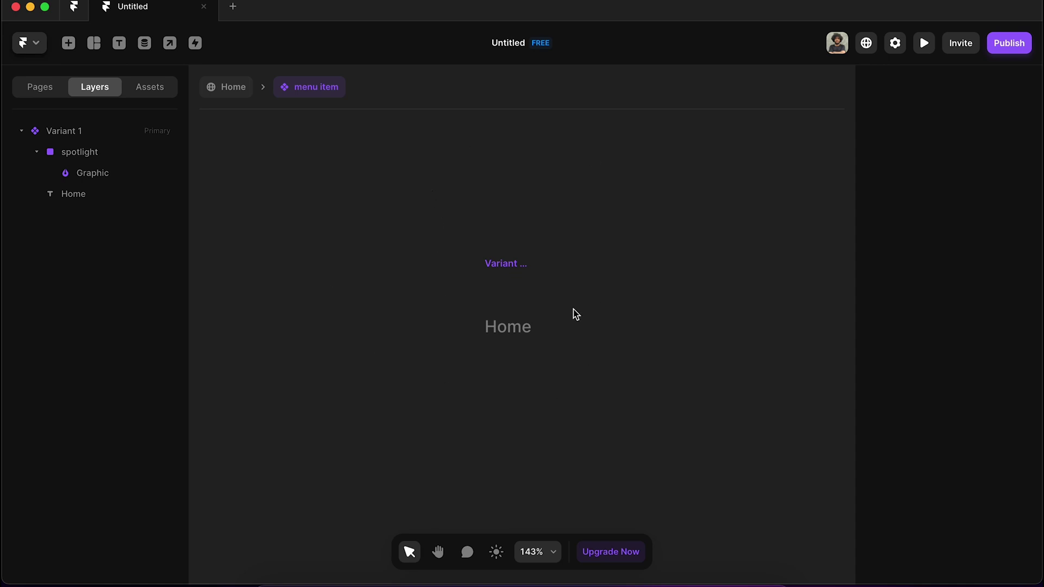
pyautogui.scroll(-1, 573, 312)
pyautogui.click(491, 220)
pyautogui.scroll(-2, 492, 223)
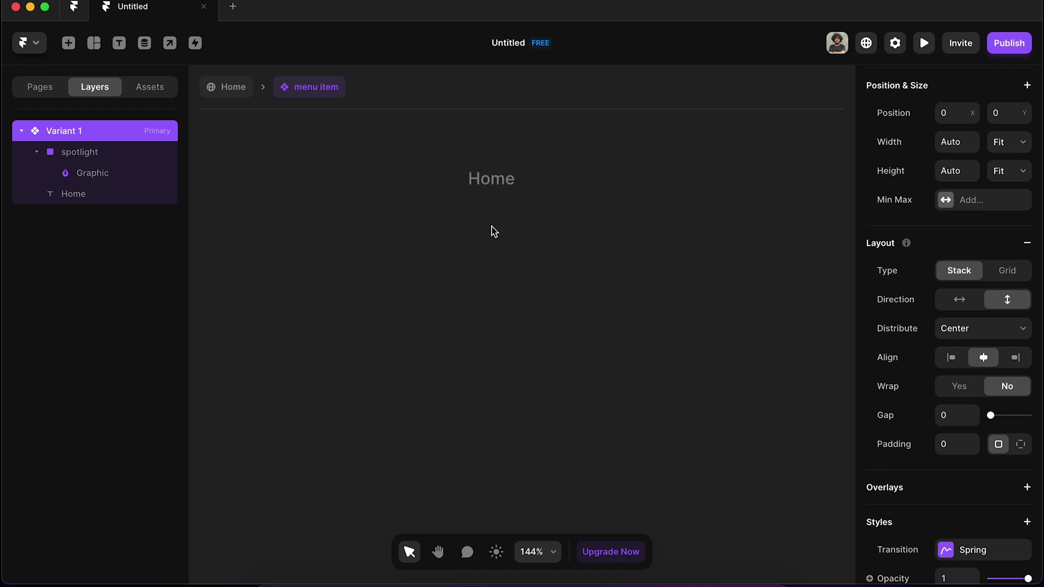
# Add a Hover variant to the menu item and make its Home label Bold
pyautogui.click(491, 311)
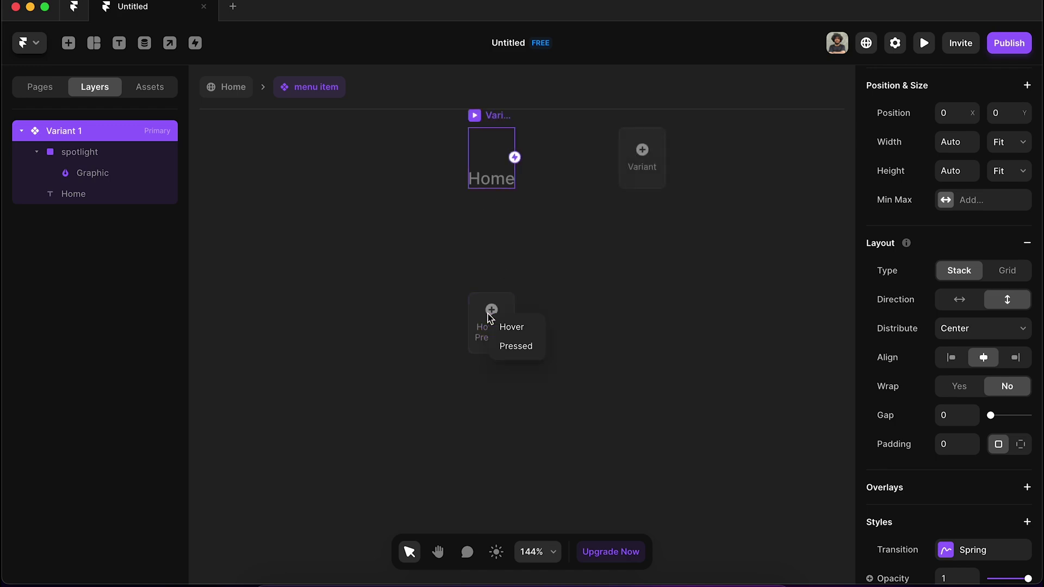
pyautogui.click(514, 329)
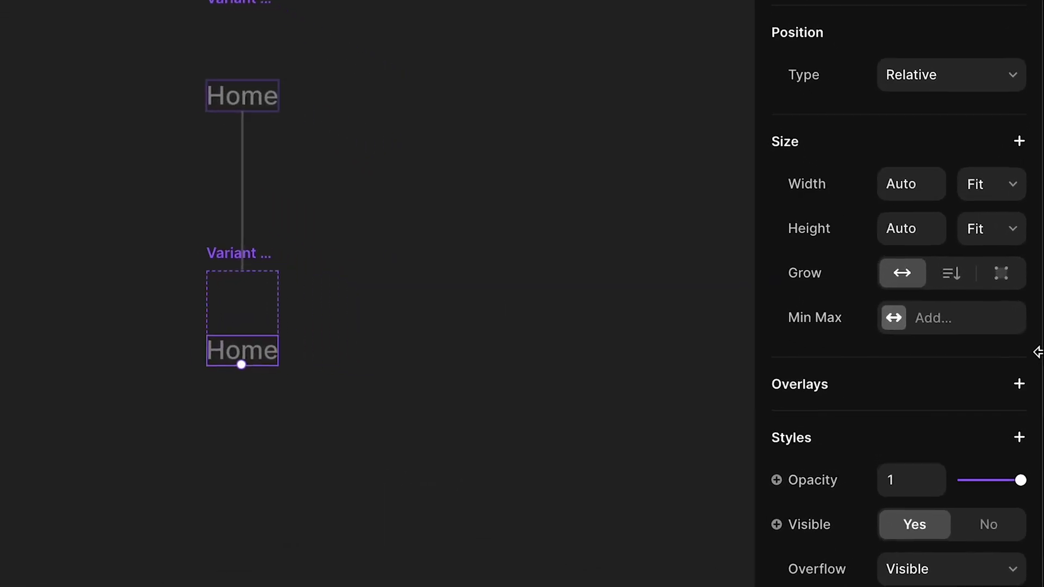
pyautogui.scroll(-5, 1038, 353)
pyautogui.click(960, 424)
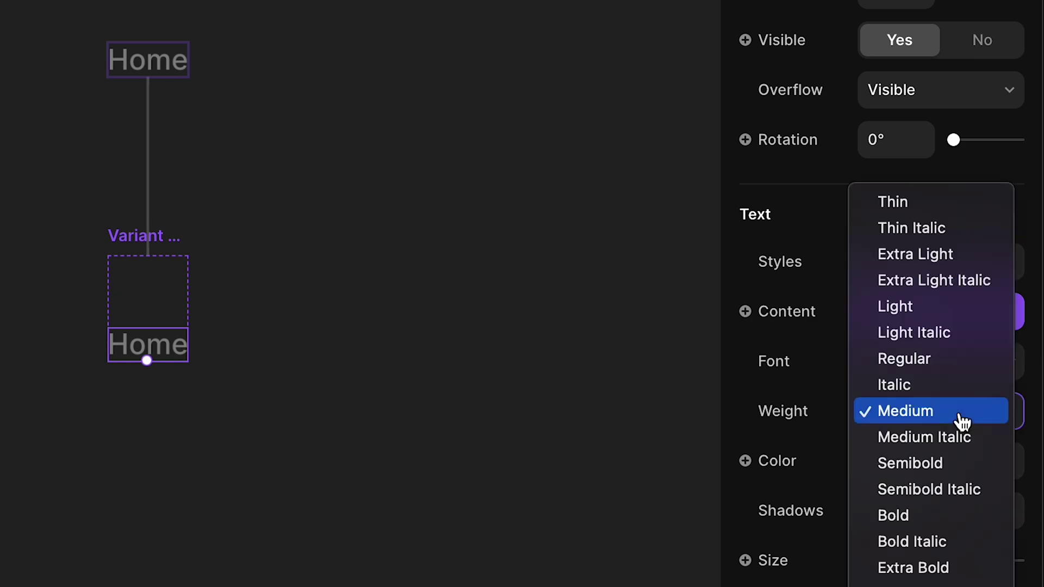
pyautogui.click(964, 516)
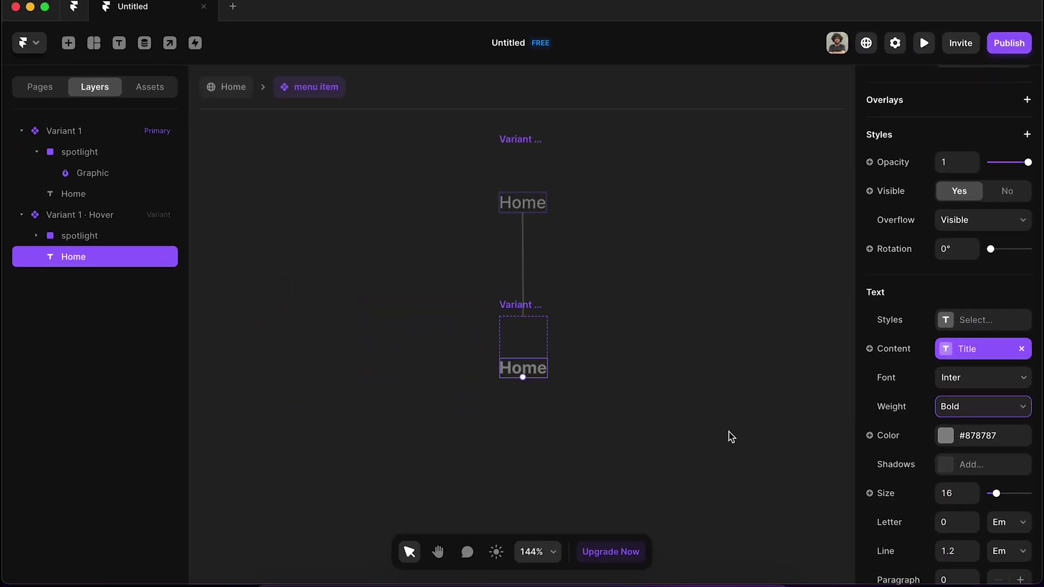
pyautogui.click(656, 417)
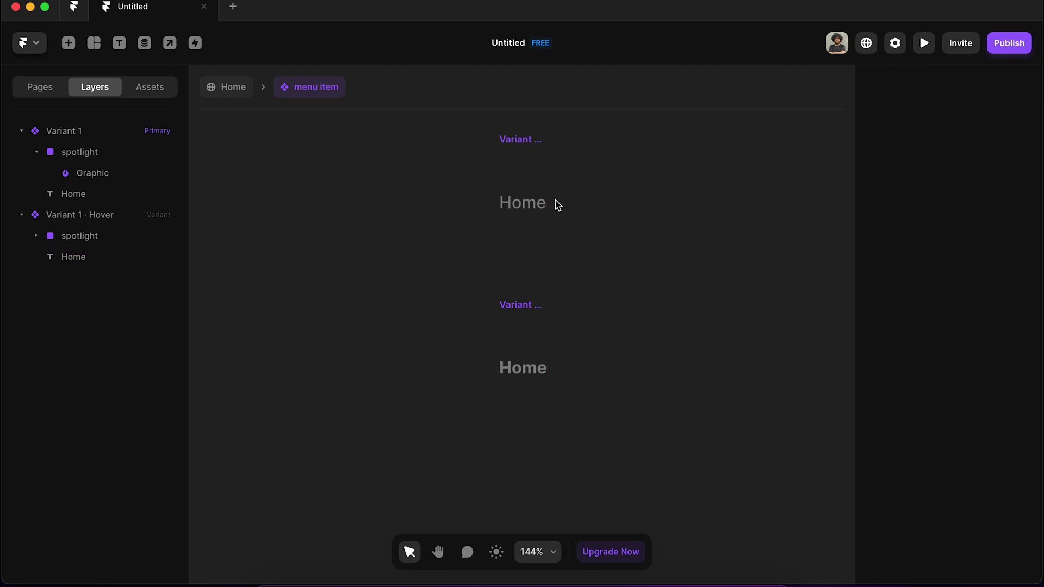
pyautogui.click(520, 143)
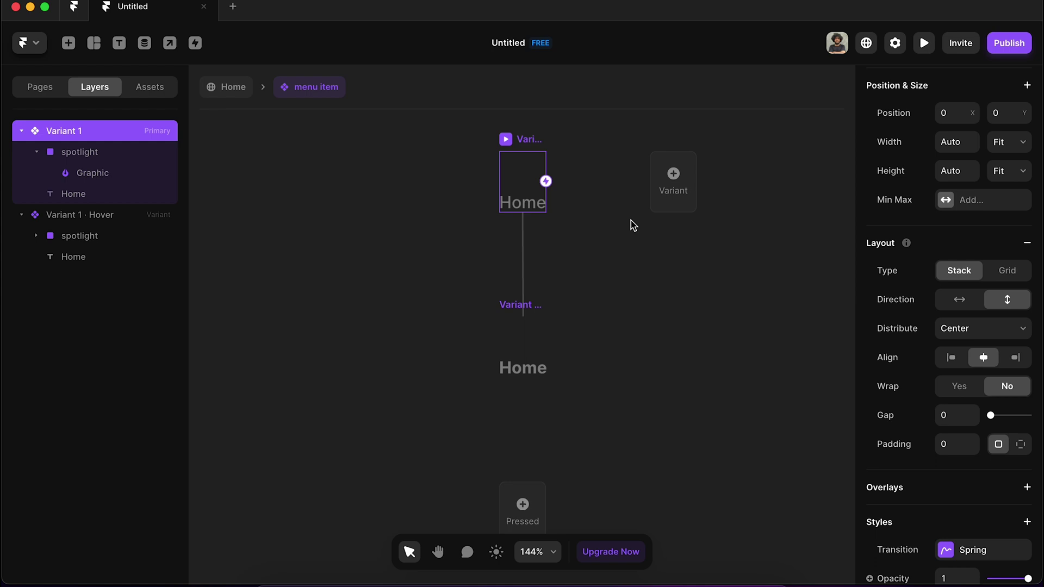
# Add a Variant 2 whose Home label is Bold and white
pyautogui.click(672, 177)
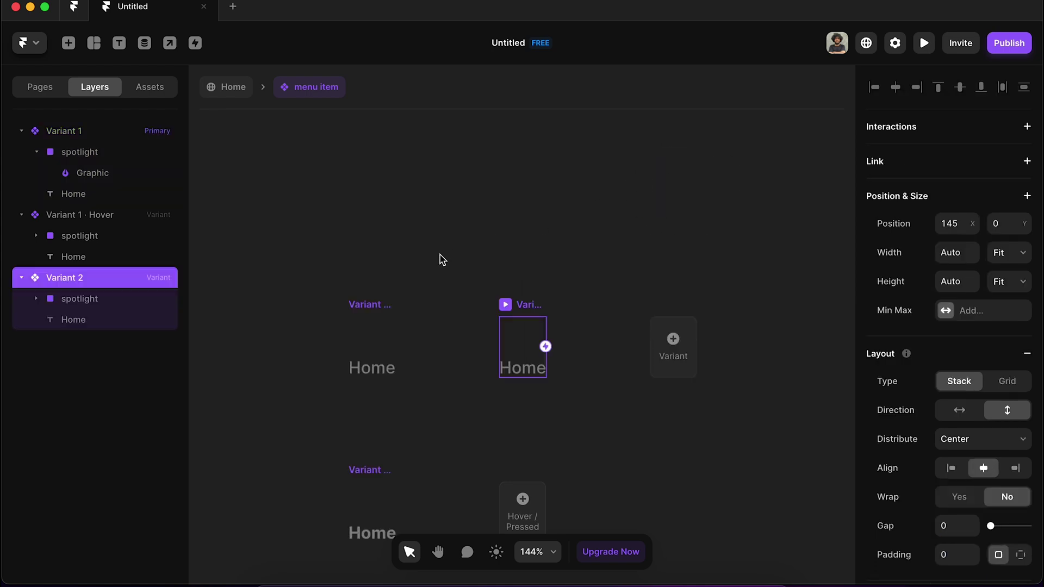
pyautogui.click(519, 369)
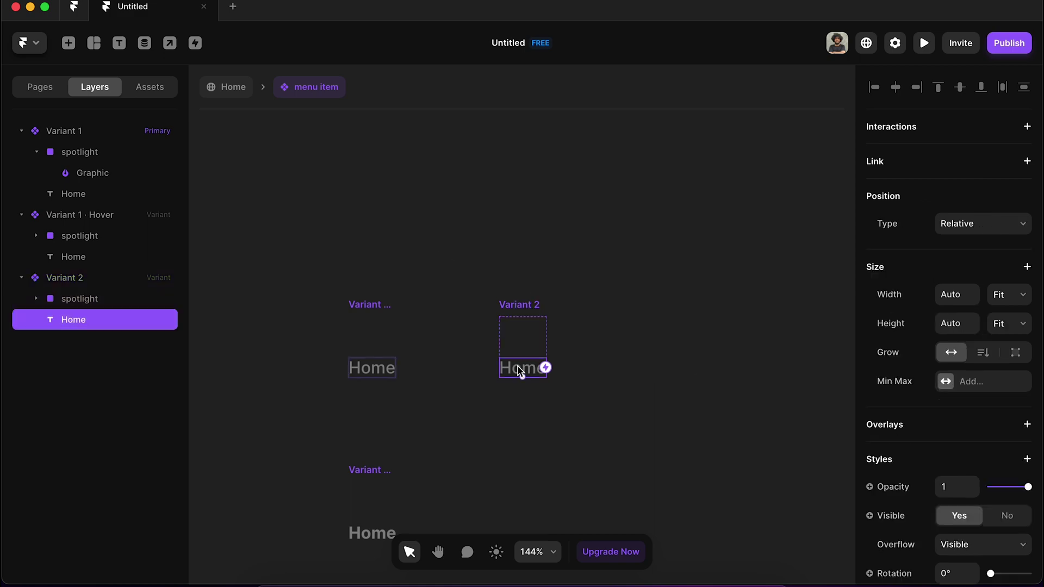
pyautogui.scroll(-4, 1013, 441)
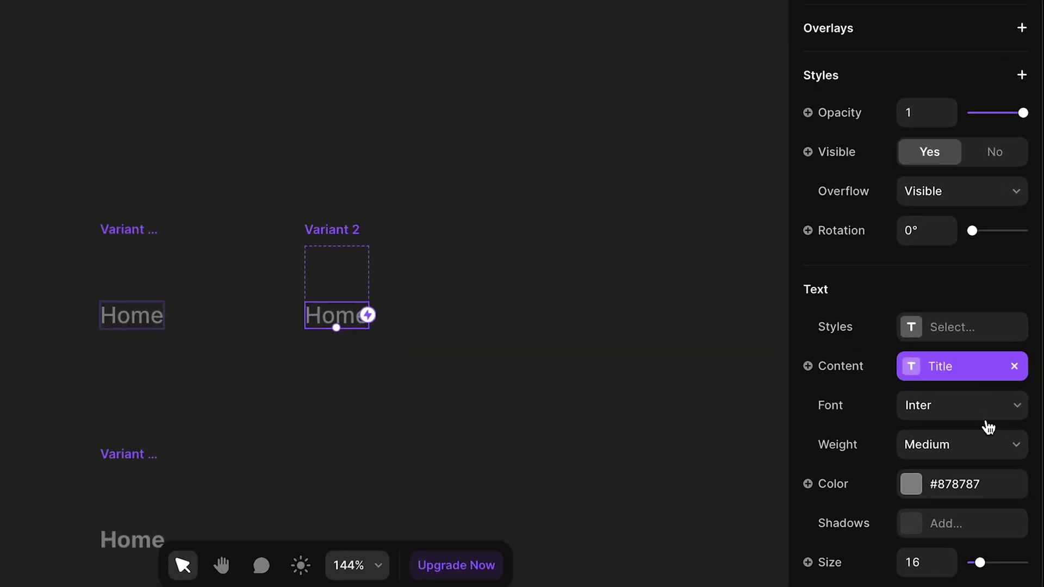
pyautogui.click(946, 446)
pyautogui.click(940, 527)
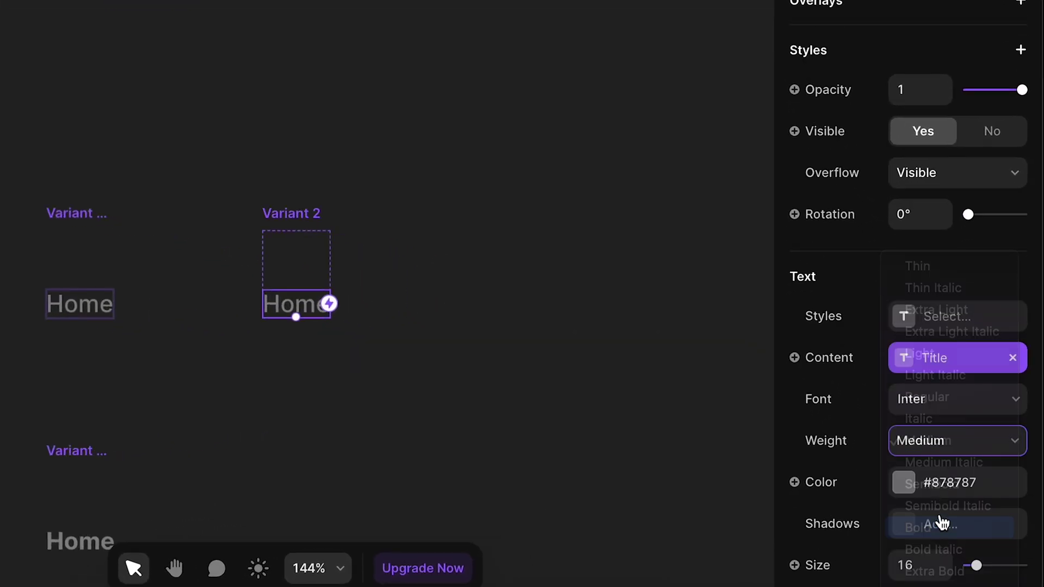
pyautogui.click(910, 487)
pyautogui.moveTo(613, 291); pyautogui.dragTo(343, 208)
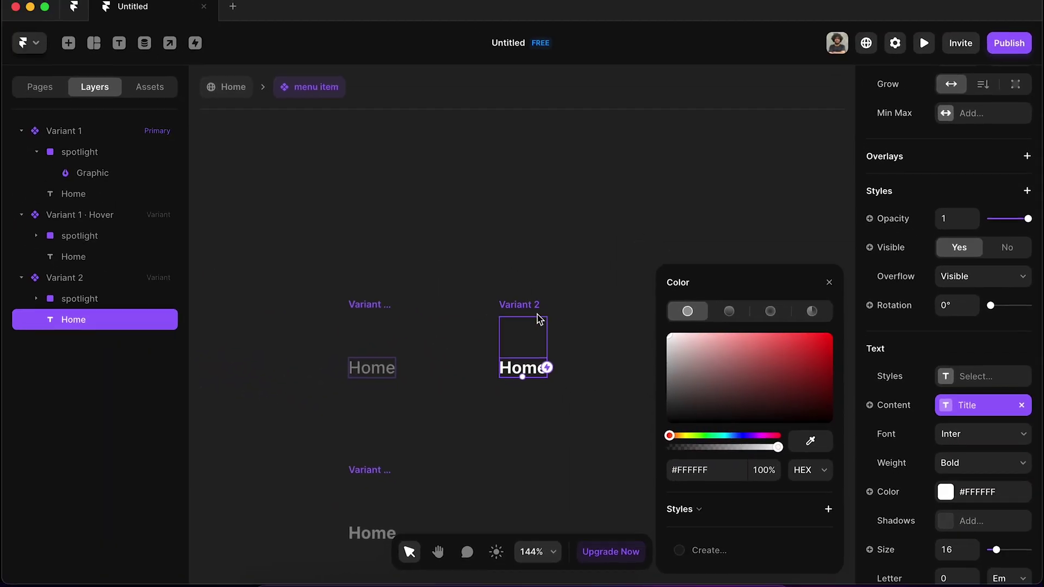
# Enter 0 in the spotlight layer's Opacity field
pyautogui.click(309, 236)
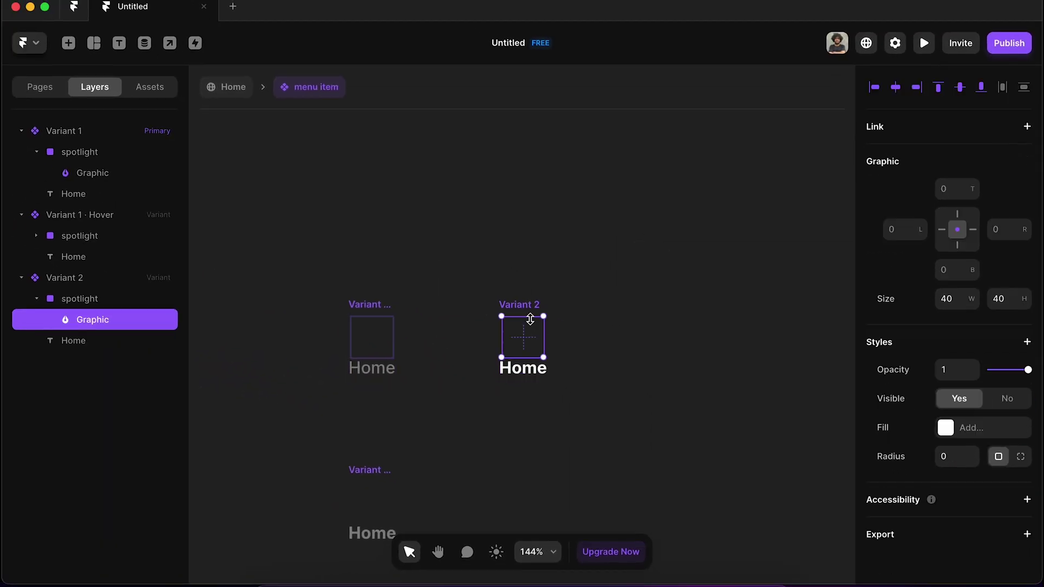
pyautogui.click(81, 299)
pyautogui.click(900, 453)
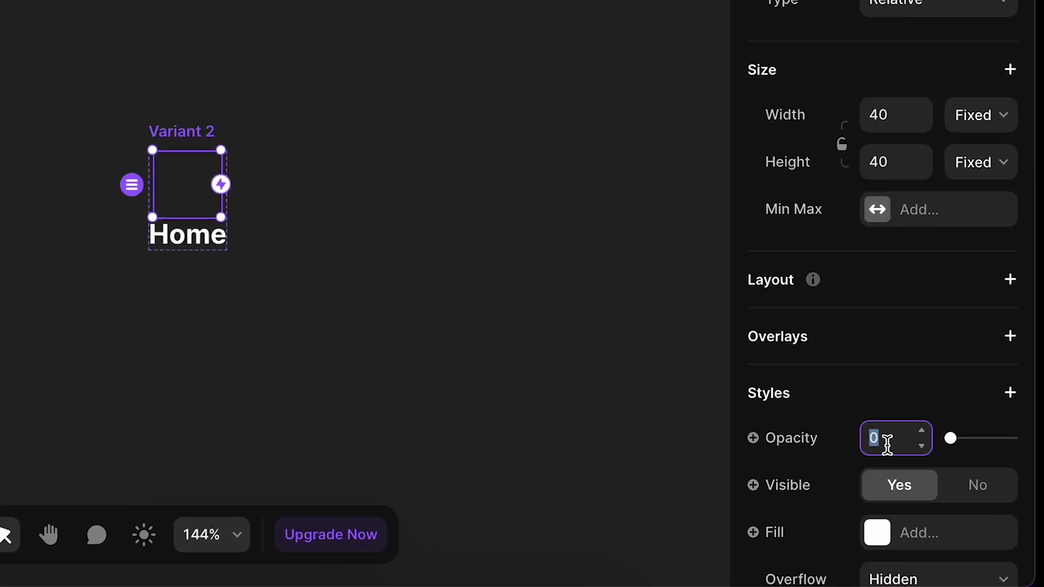
pyautogui.write('0')
pyautogui.press('Return')
pyautogui.click(653, 382)
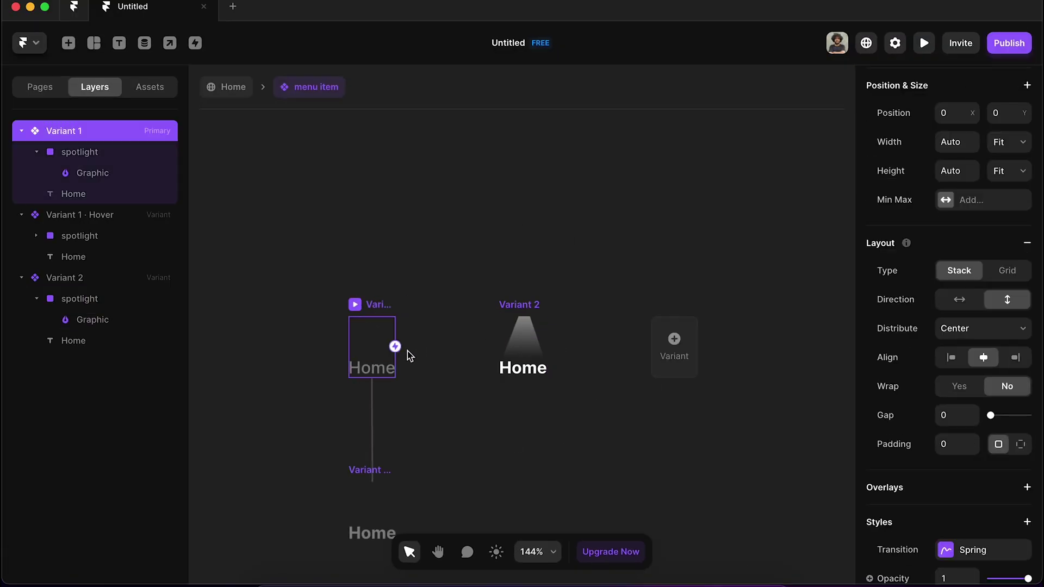
# Link Variant 1 to Variant 2 with an On Tap interaction and preview the menu item
pyautogui.moveTo(395, 346); pyautogui.dragTo(543, 348)
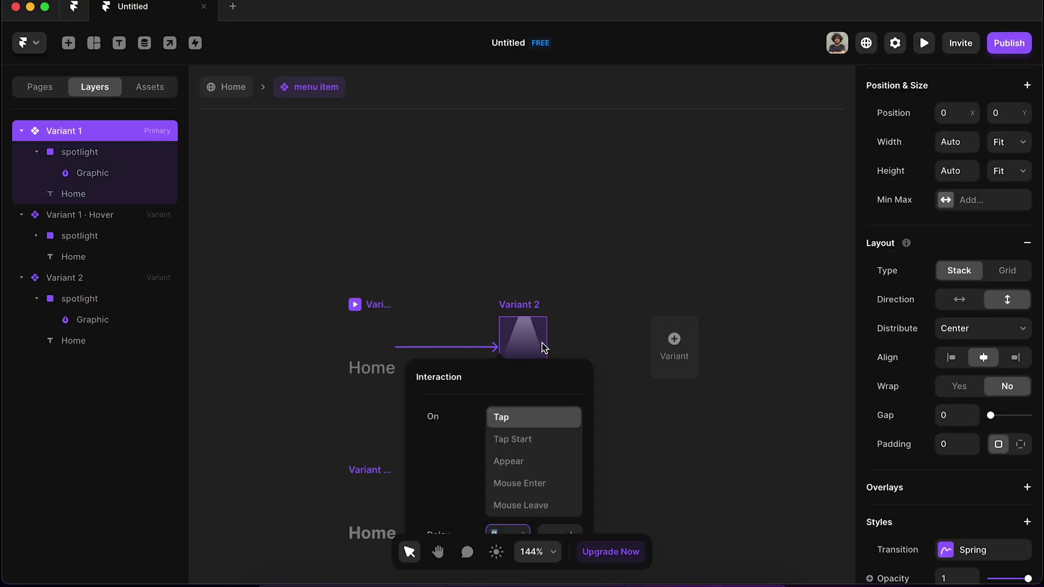
pyautogui.scroll(-3, 608, 386)
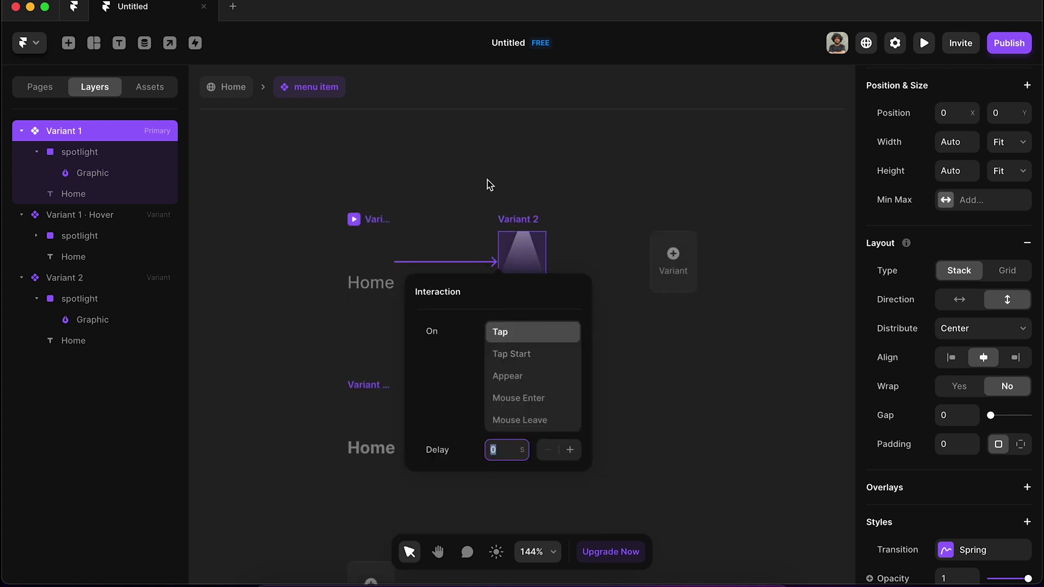
pyautogui.click(779, 392)
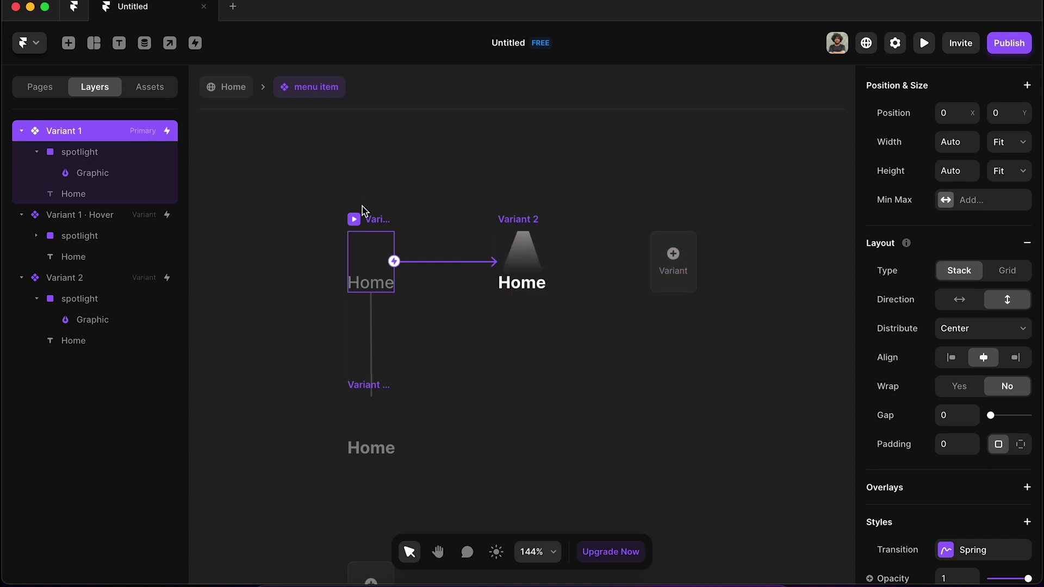
pyautogui.press('super+p')
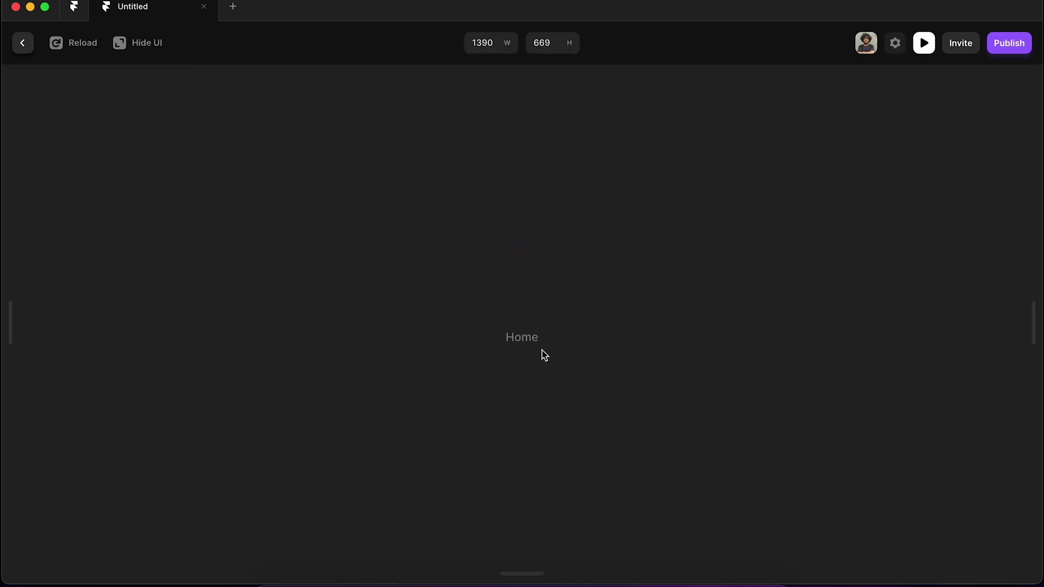
# Tap Home in the preview to confirm it becomes the lit white Variant 2, then exit the preview
pyautogui.click(534, 342)
pyautogui.click(23, 44)
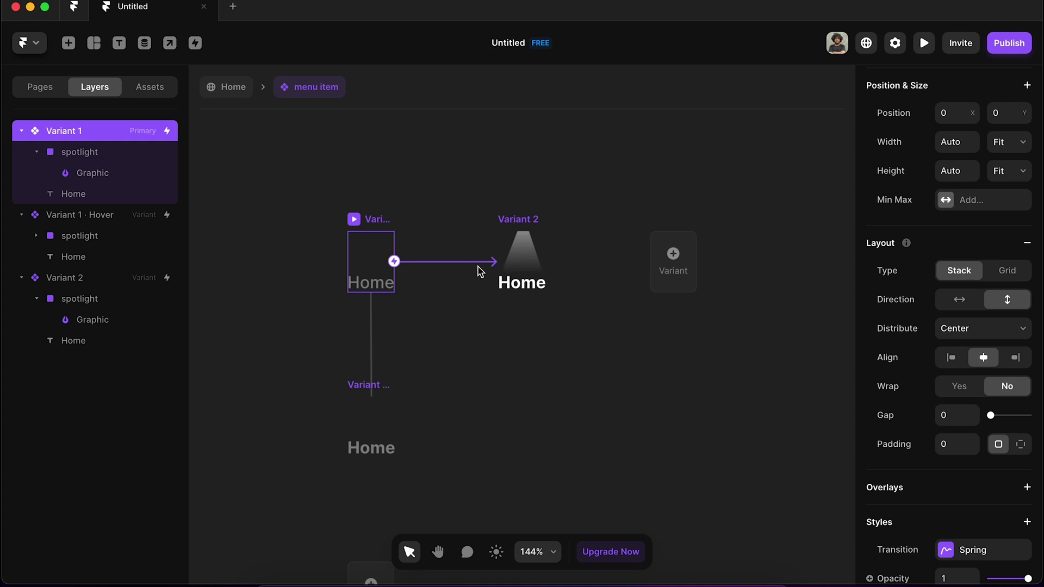
# Undo the stray variant and add Variant 3 based on Variant 2
pyautogui.click(683, 271)
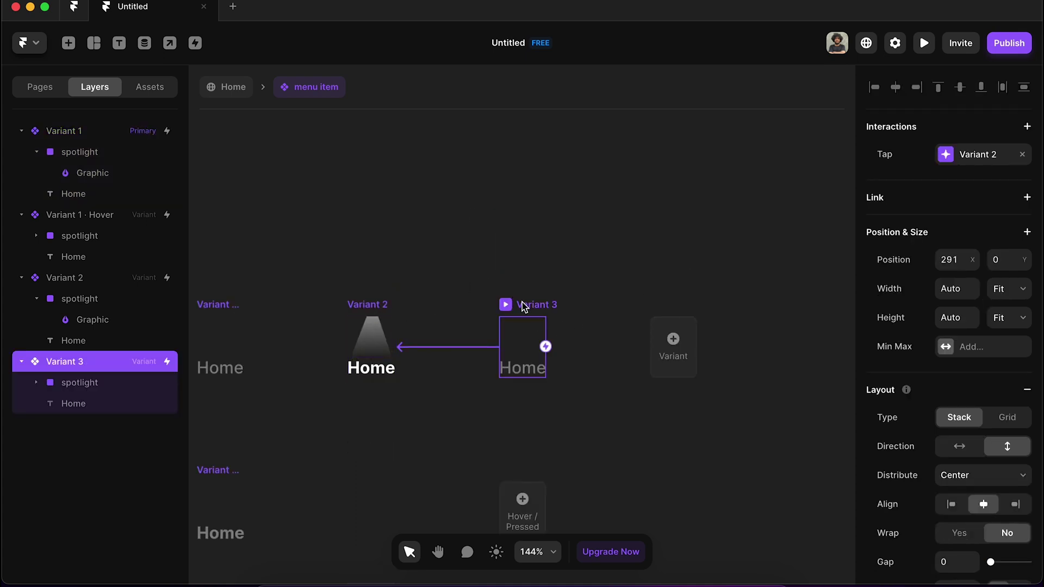
pyautogui.press('super+z')
pyautogui.click(361, 303)
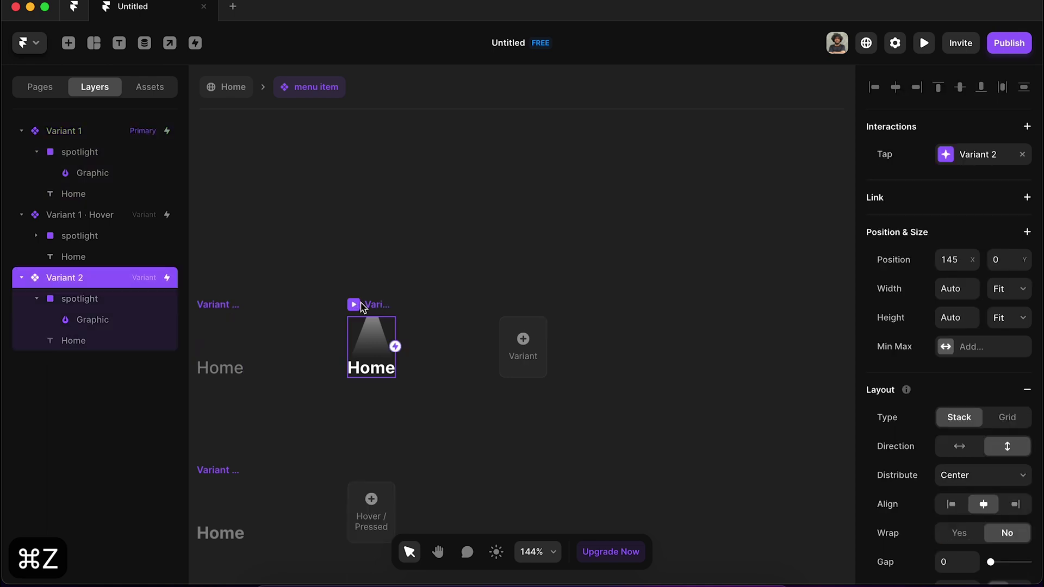
pyautogui.click(512, 346)
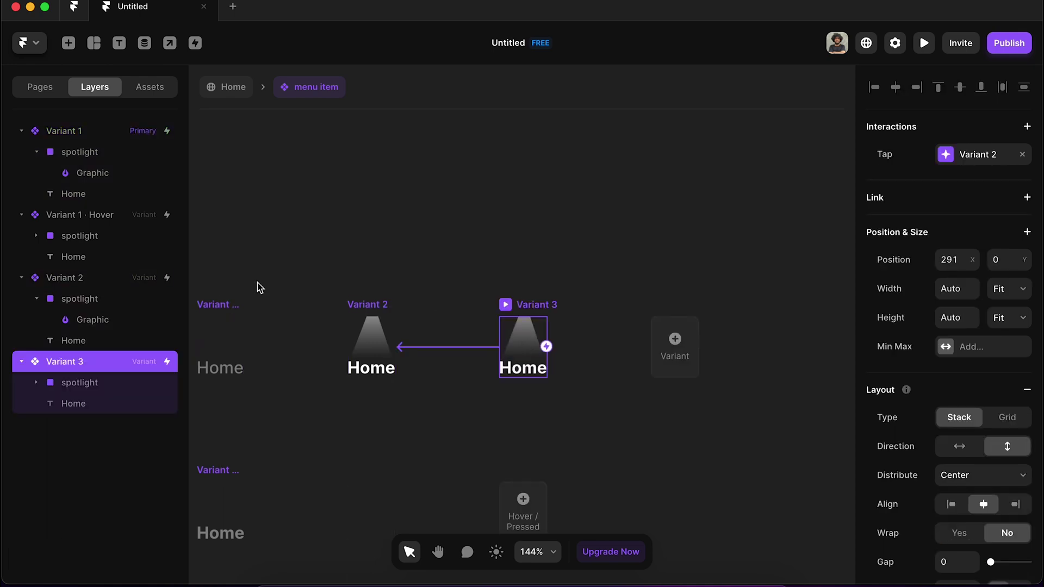
# Remove Variant 3's inherited Tap → Variant 2 interaction
pyautogui.doubleClick(526, 343)
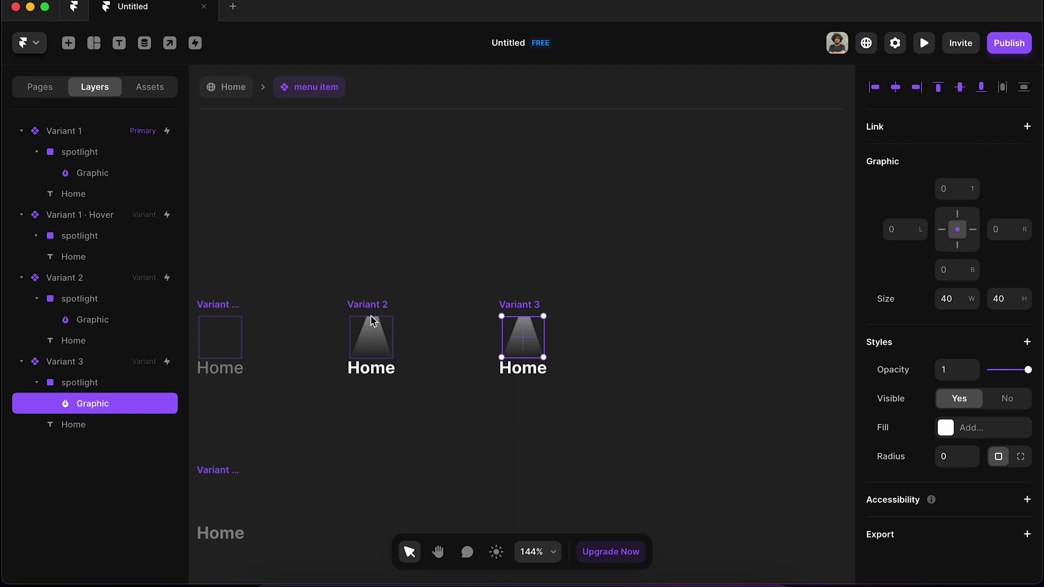
pyautogui.click(512, 303)
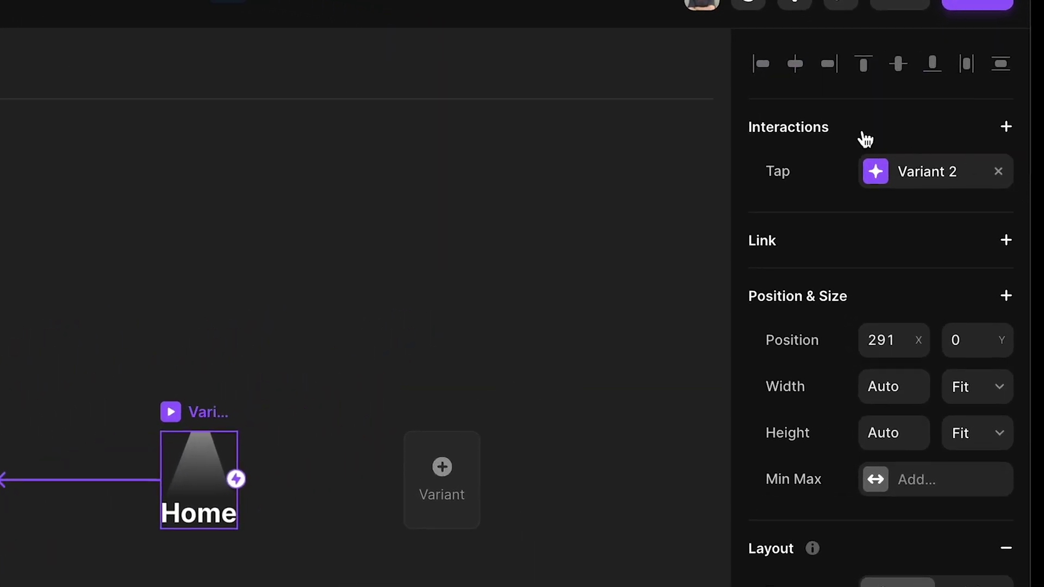
pyautogui.click(1000, 173)
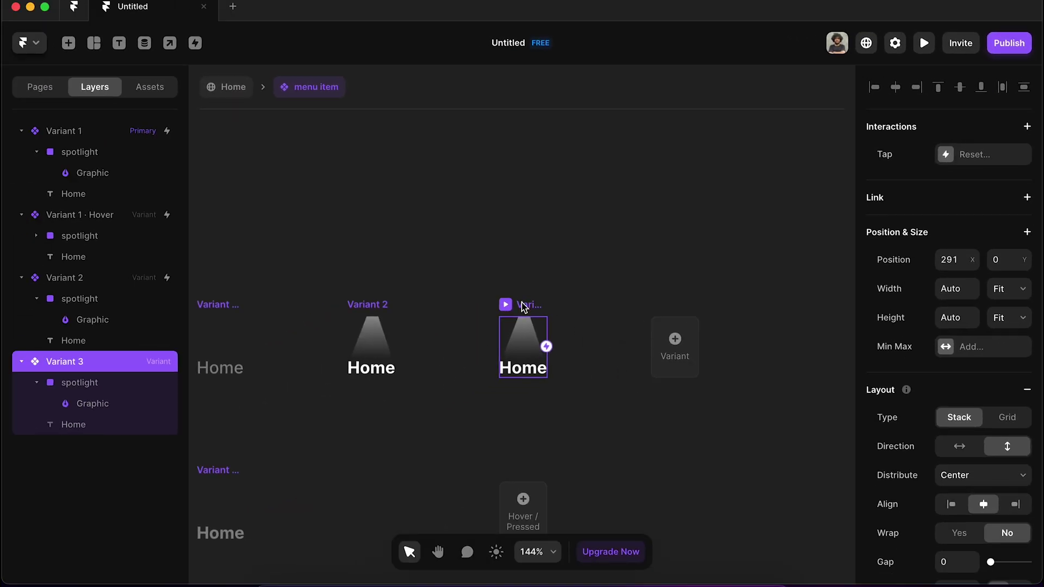
# Add Variant 4 after Variant 3, then select Variant 3's spotlight layer
pyautogui.click(688, 351)
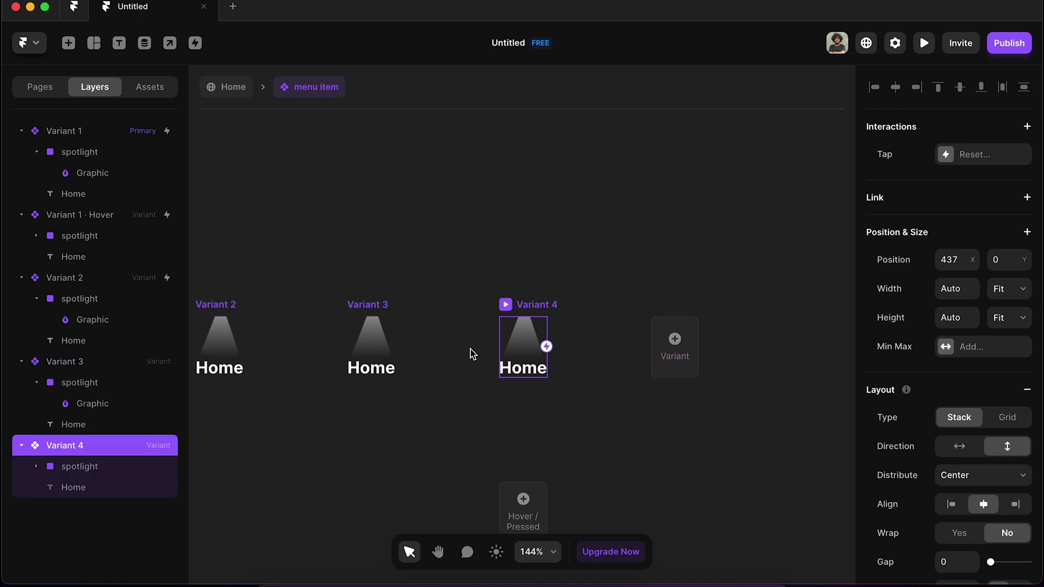
pyautogui.hscroll(-5, 471, 354)
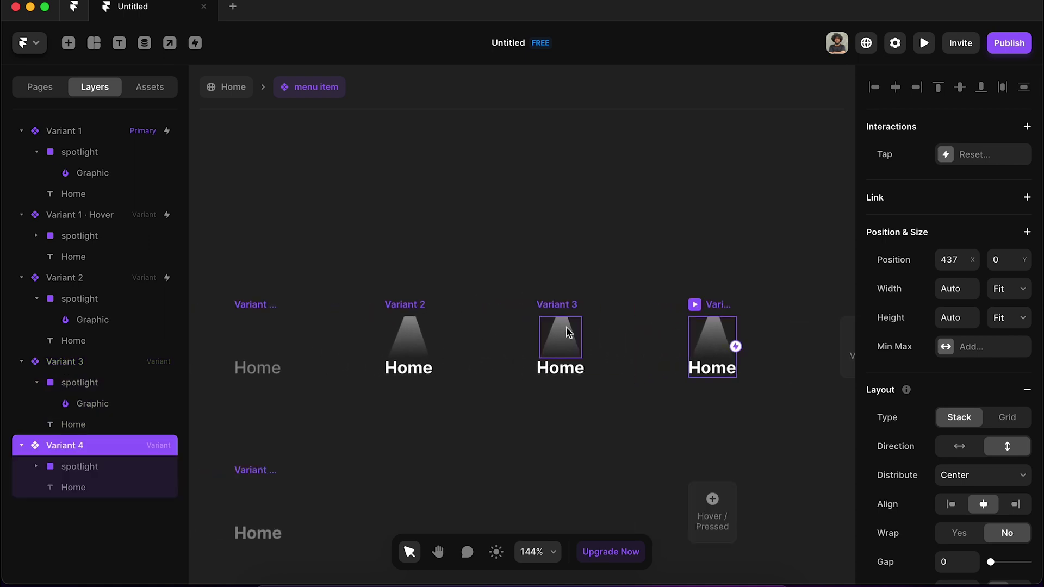
pyautogui.click(567, 332)
pyautogui.click(76, 383)
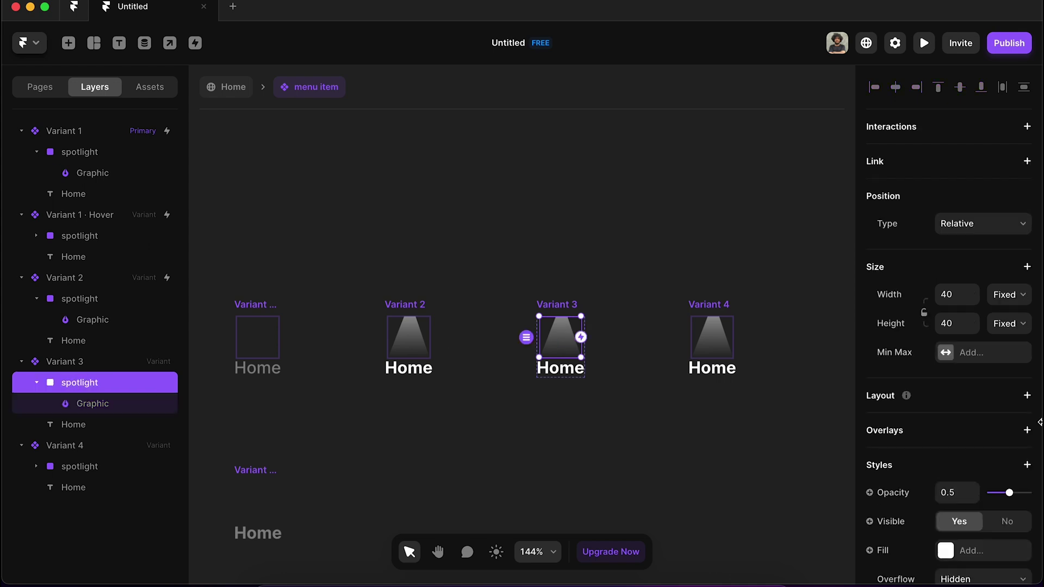
# Drag Variant 3's spotlight opacity to 0, leaving only its white bold Home label
pyautogui.scroll(-1, 989, 466)
pyautogui.click(958, 458)
pyautogui.click(1010, 460)
pyautogui.moveTo(1010, 460); pyautogui.dragTo(847, 460)
pyautogui.click(664, 441)
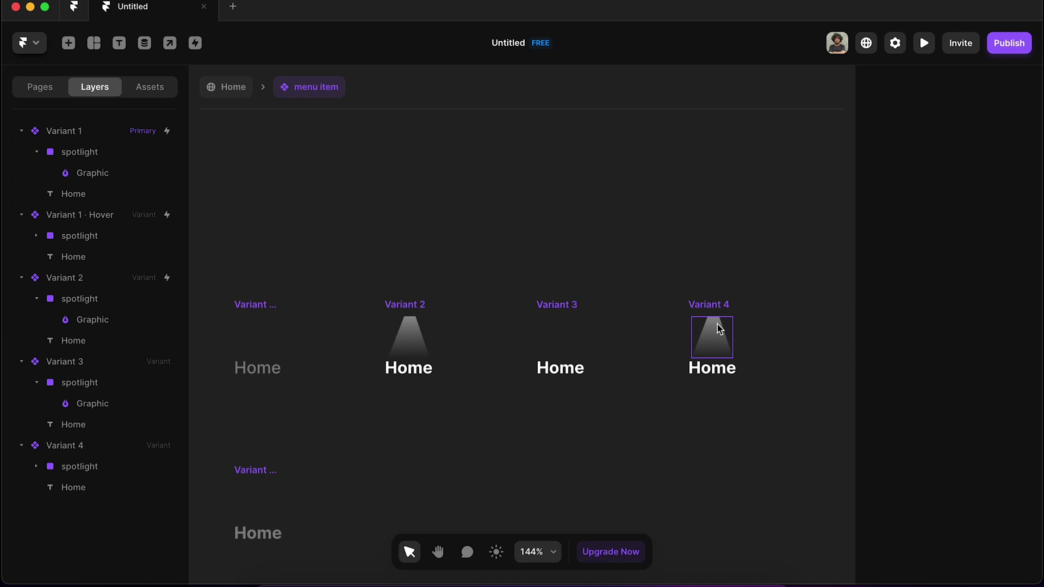
pyautogui.click(254, 306)
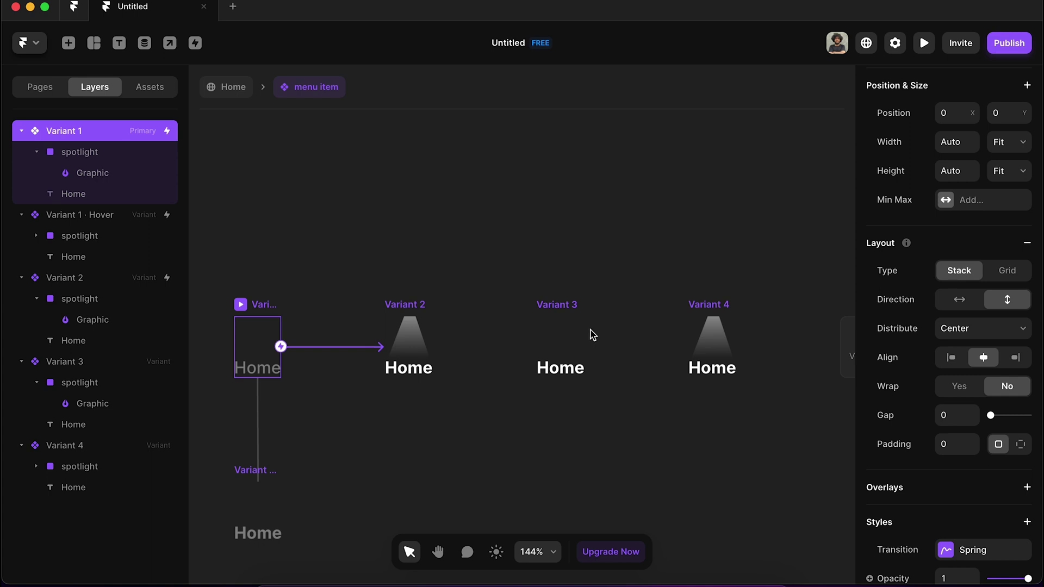
# Connect Variant 2 to Variant 3, triggered On Appear with a 0.2 s delay
pyautogui.click(402, 303)
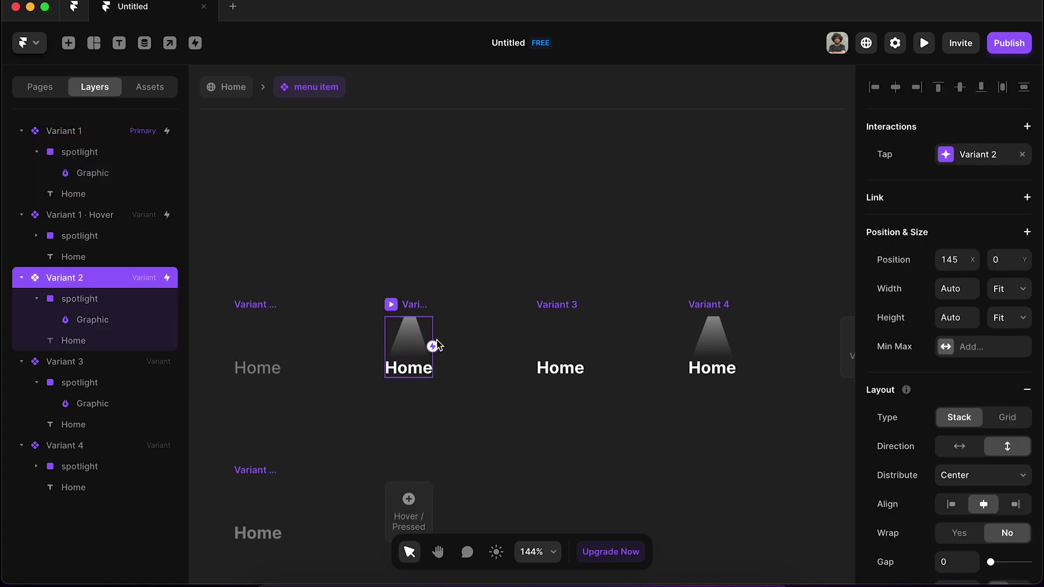
pyautogui.moveTo(432, 346)
pyautogui.mouseDown()
pyautogui.moveTo(601, 361)
pyautogui.moveTo(521, 359)
pyautogui.moveTo(547, 358)
pyautogui.mouseUp()
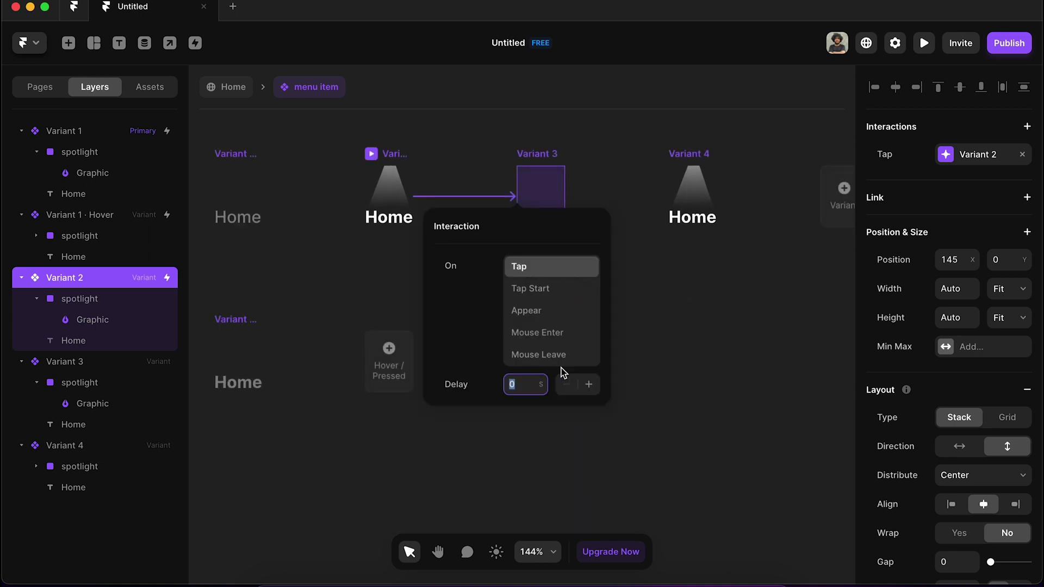
pyautogui.click(535, 315)
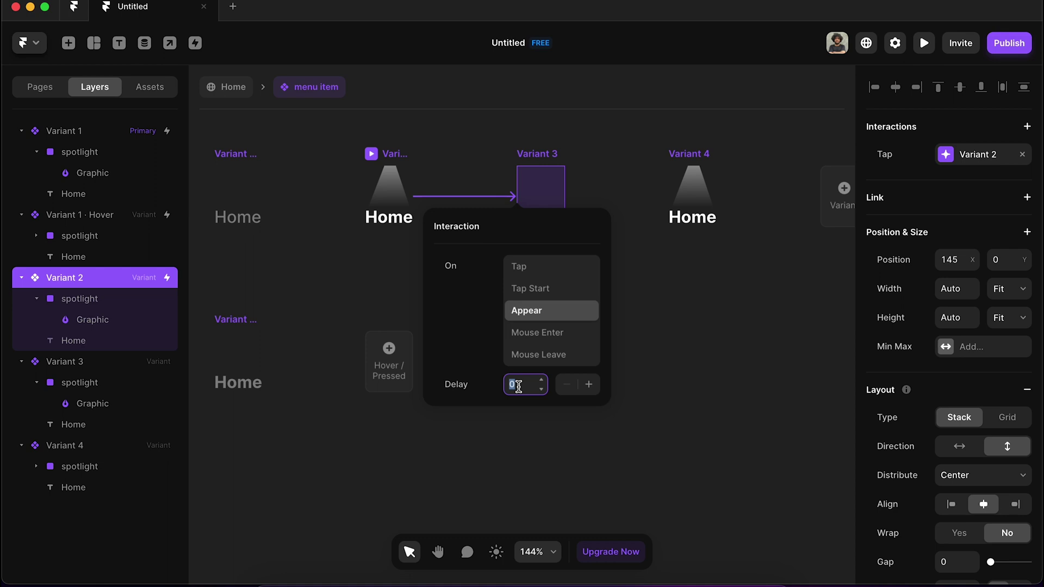
pyautogui.write('0..2')
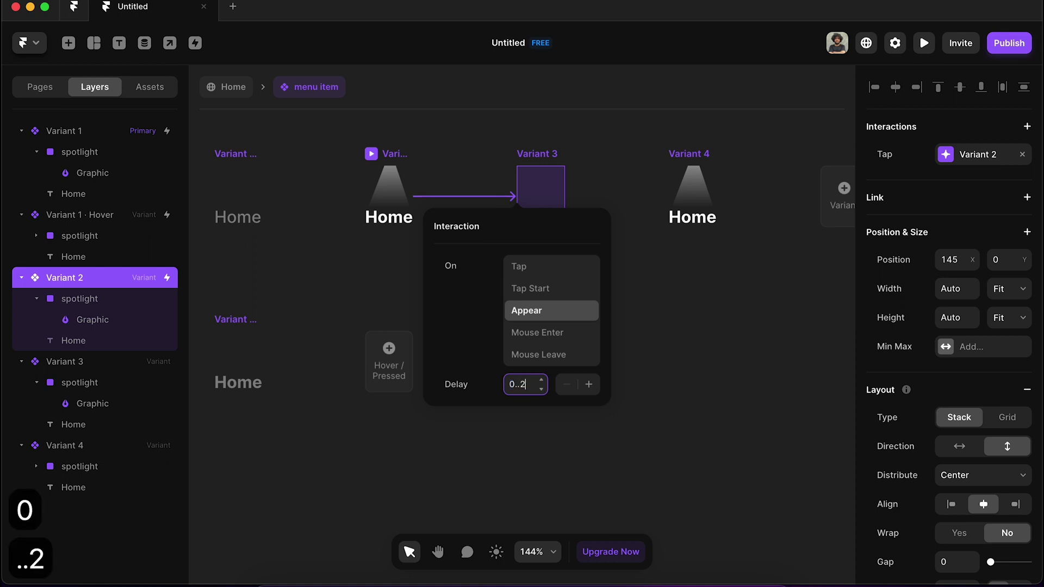
pyautogui.press('BackSpace')
pyautogui.press('BackSpace')
pyautogui.write('2')
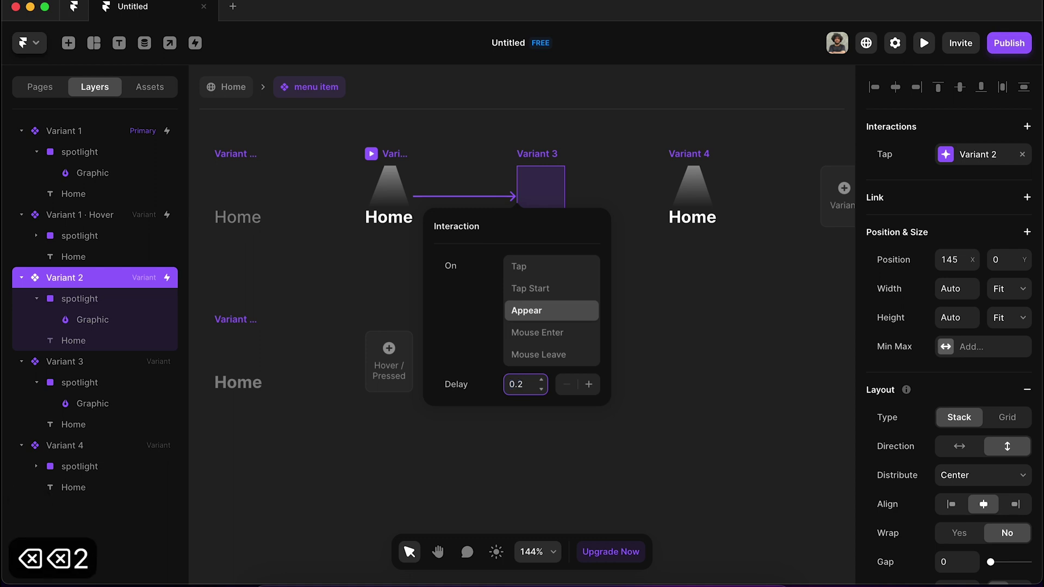
pyautogui.press('Return')
pyautogui.click(729, 363)
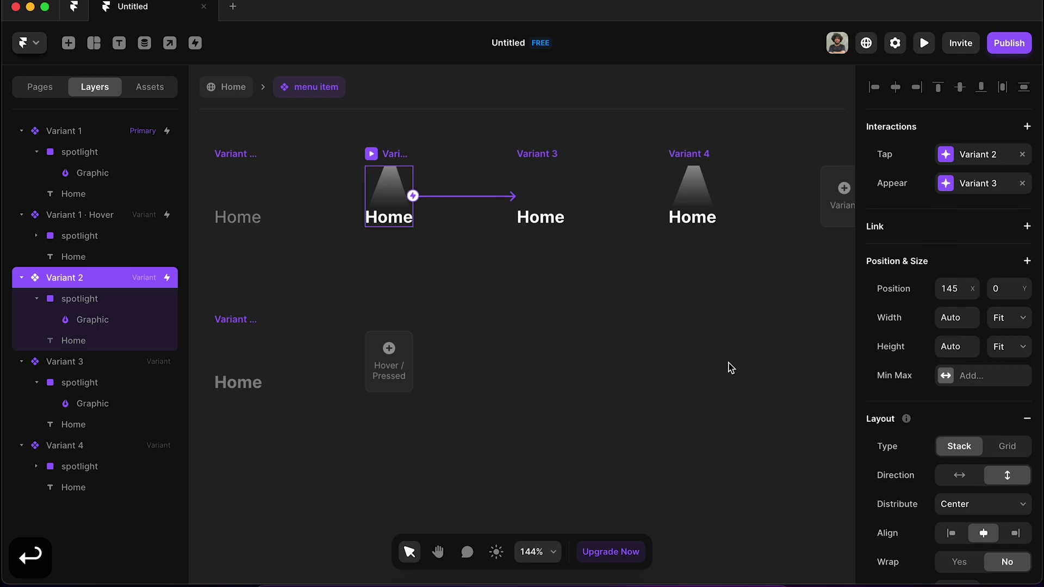
# Connect Variant 3 to Variant 4, triggered On Appear with a 0.5 s delay
pyautogui.click(544, 155)
pyautogui.moveTo(564, 196); pyautogui.dragTo(693, 197)
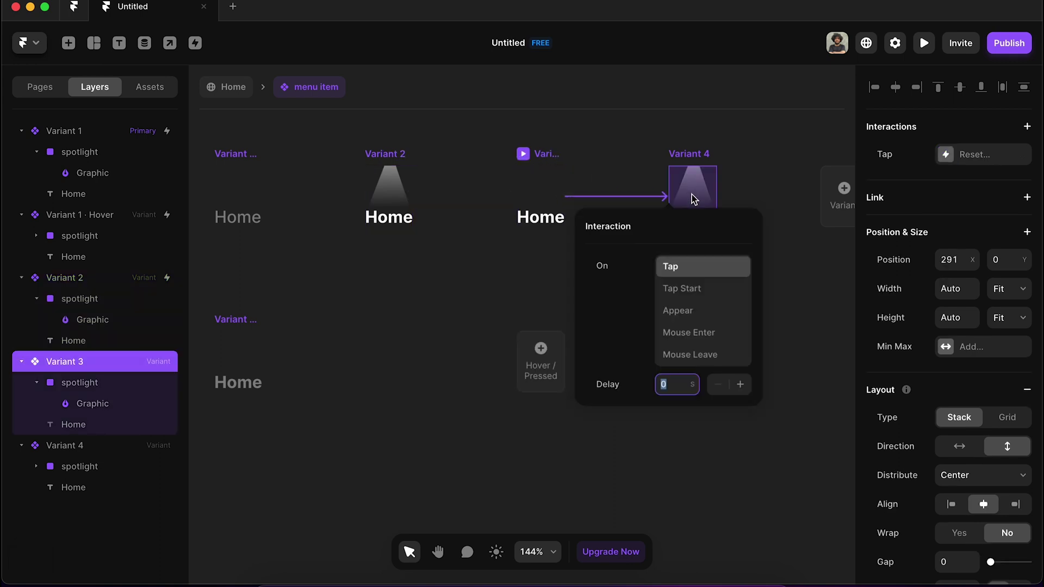
pyautogui.click(678, 310)
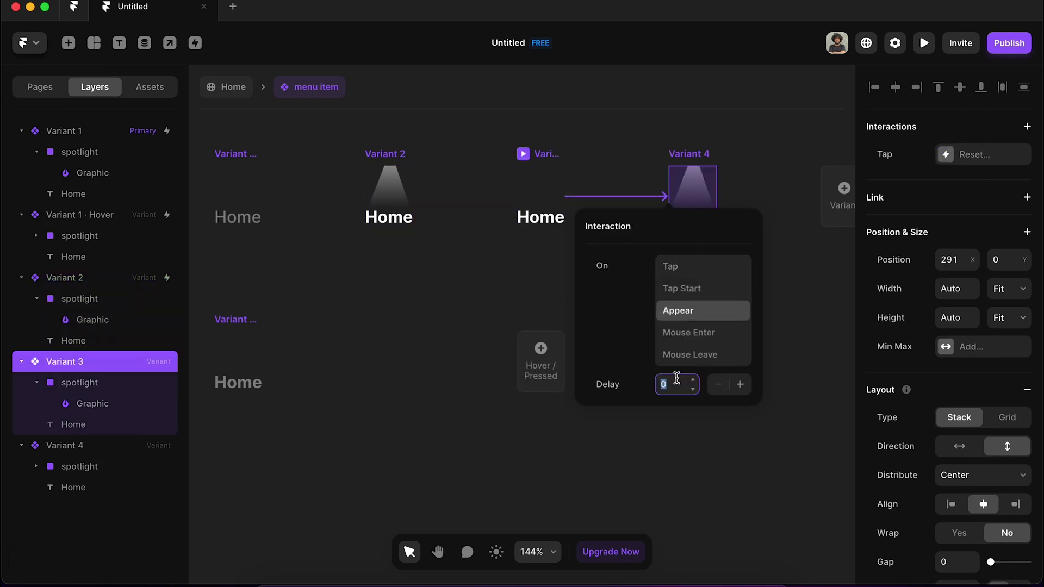
pyautogui.write('0.5')
pyautogui.press('Return')
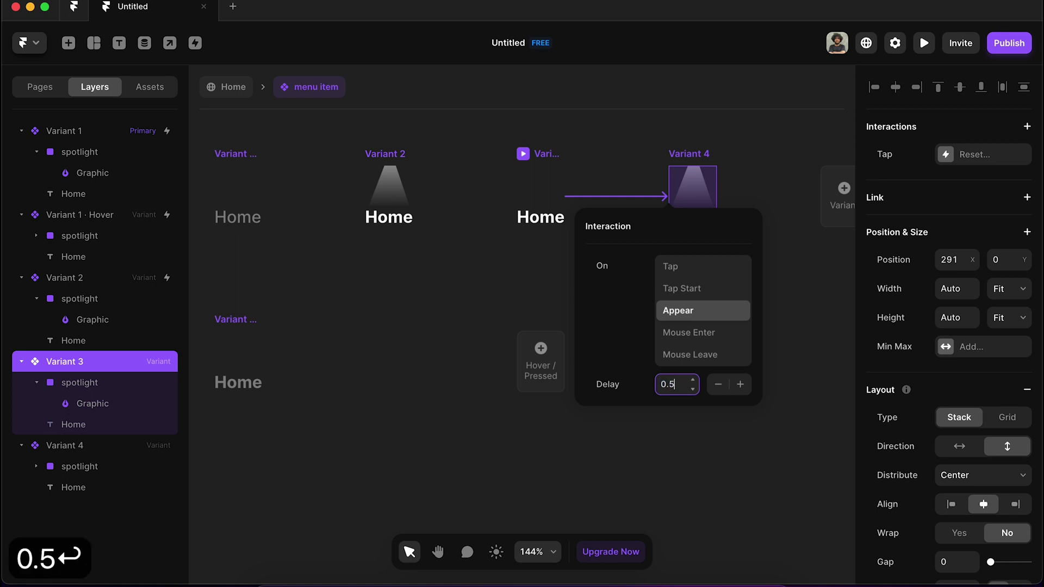
pyautogui.click(673, 450)
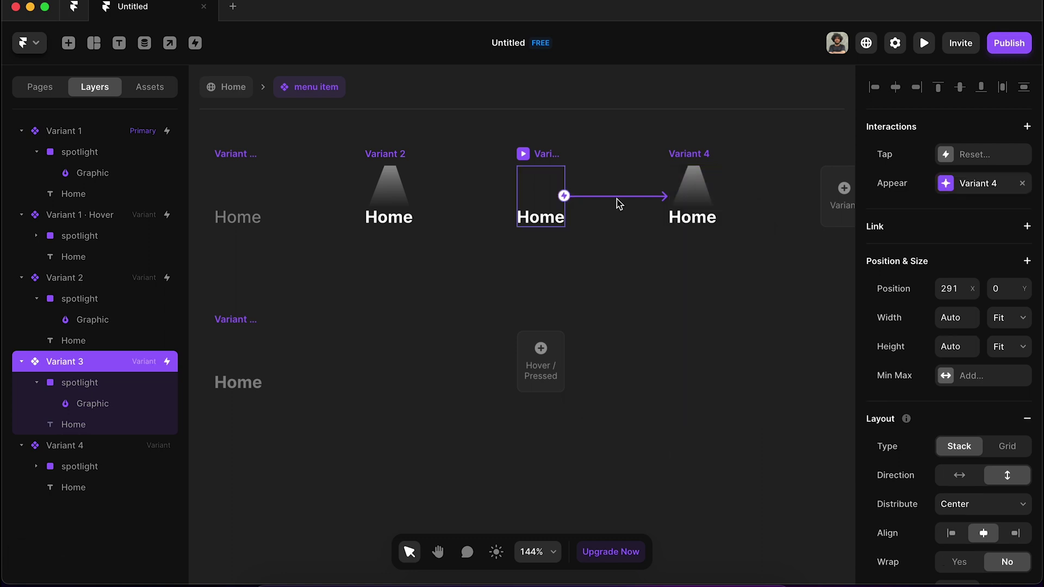
pyautogui.click(236, 162)
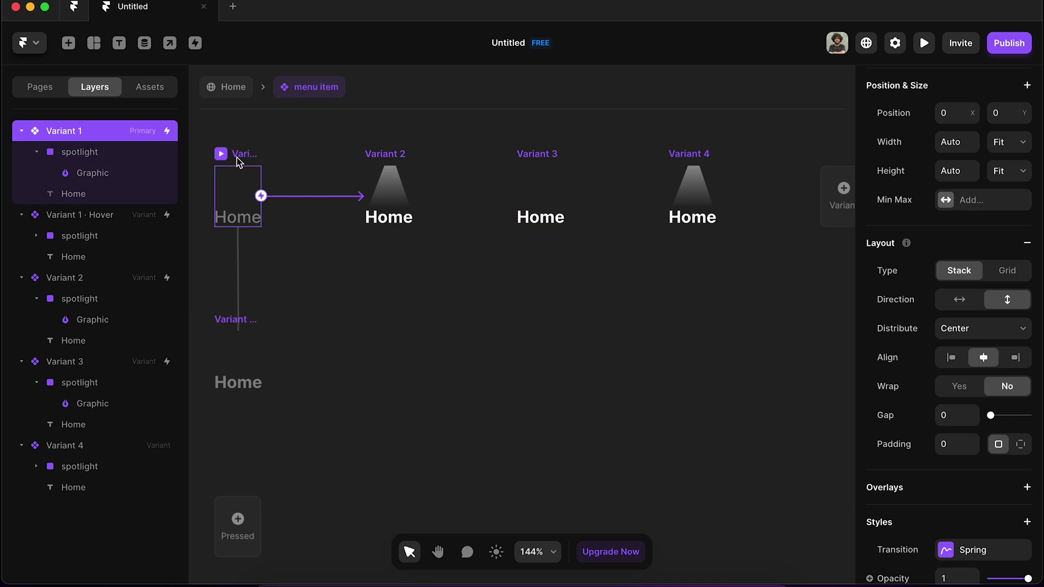
pyautogui.hscroll(-3, 233, 161)
pyautogui.scroll(2, 232, 161)
pyautogui.click(268, 183)
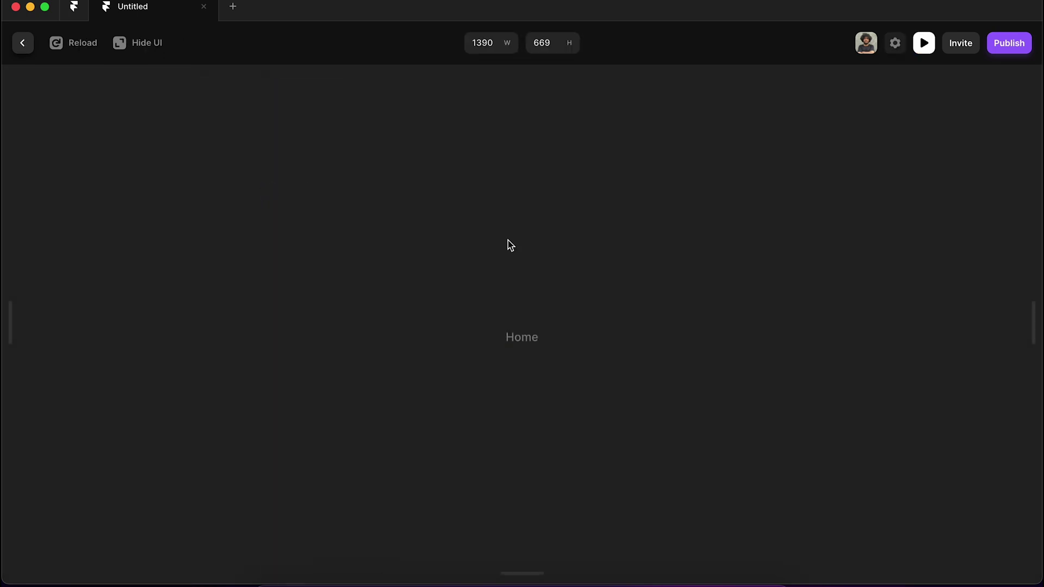
pyautogui.click(526, 337)
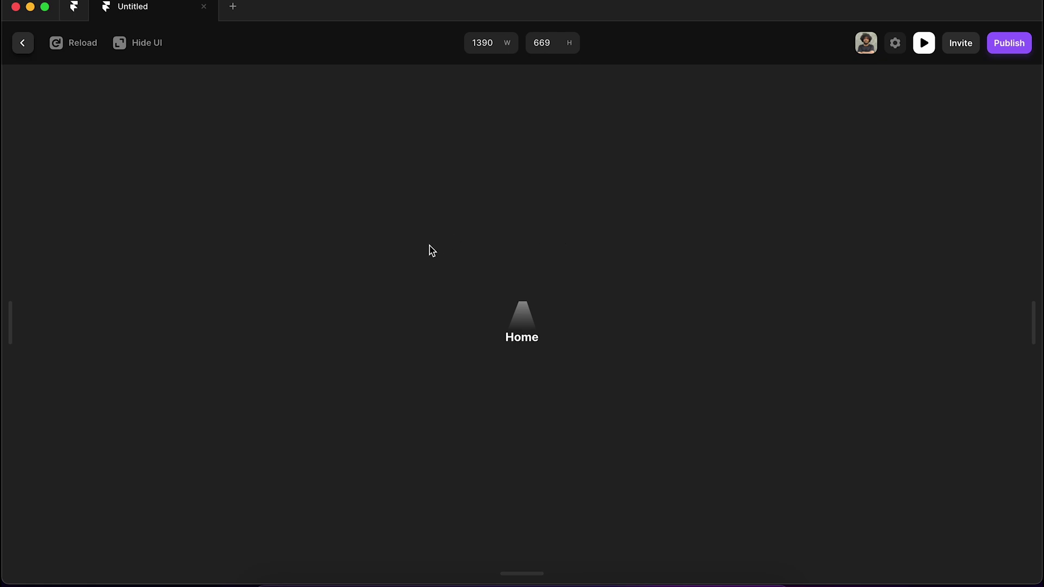
pyautogui.click(20, 45)
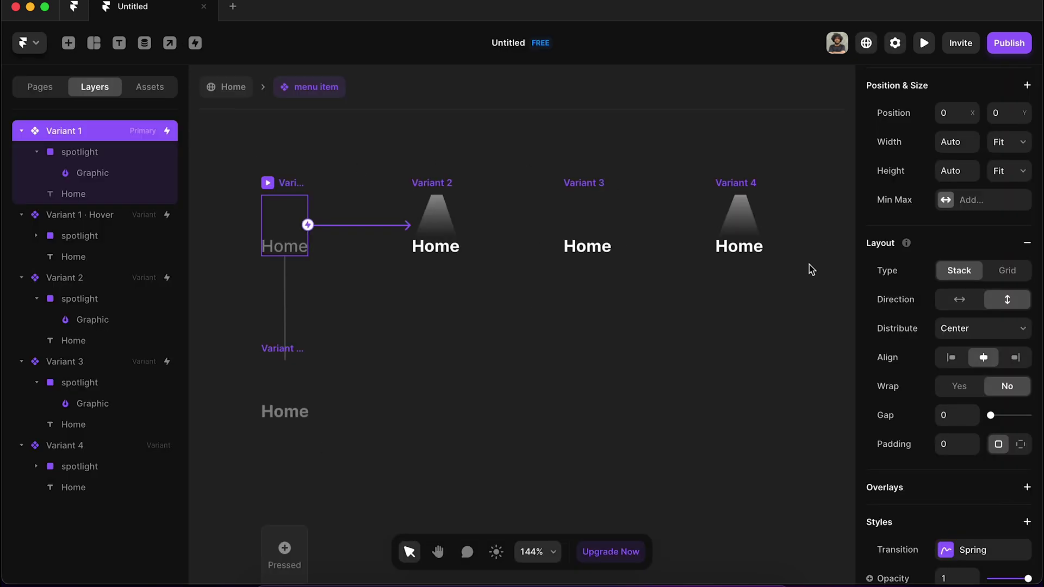
# Back on the Desktop page, Option-drag copies of the Home item to its right
pyautogui.click(228, 91)
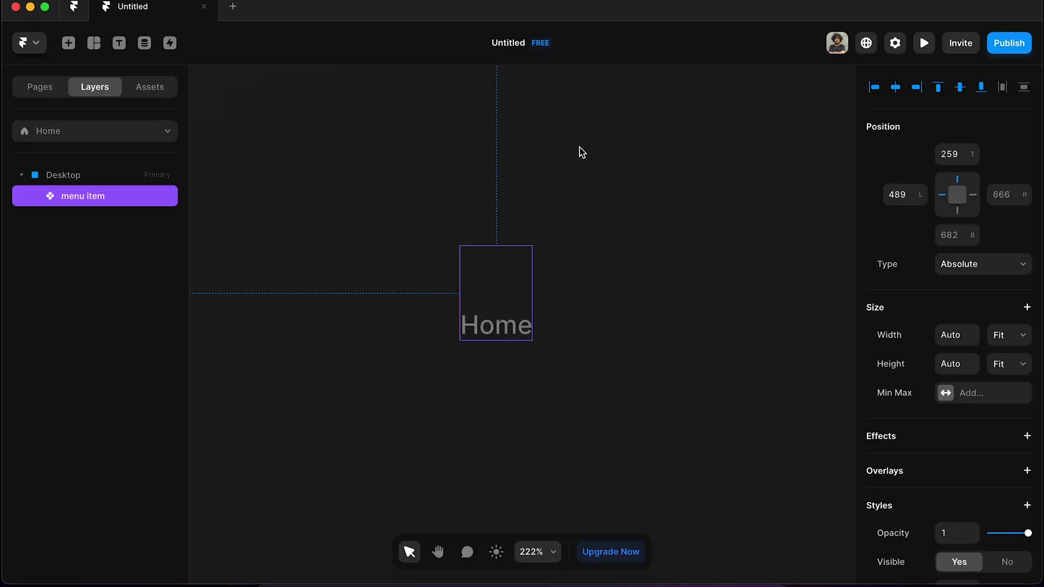
pyautogui.scroll(-10, 502, 350)
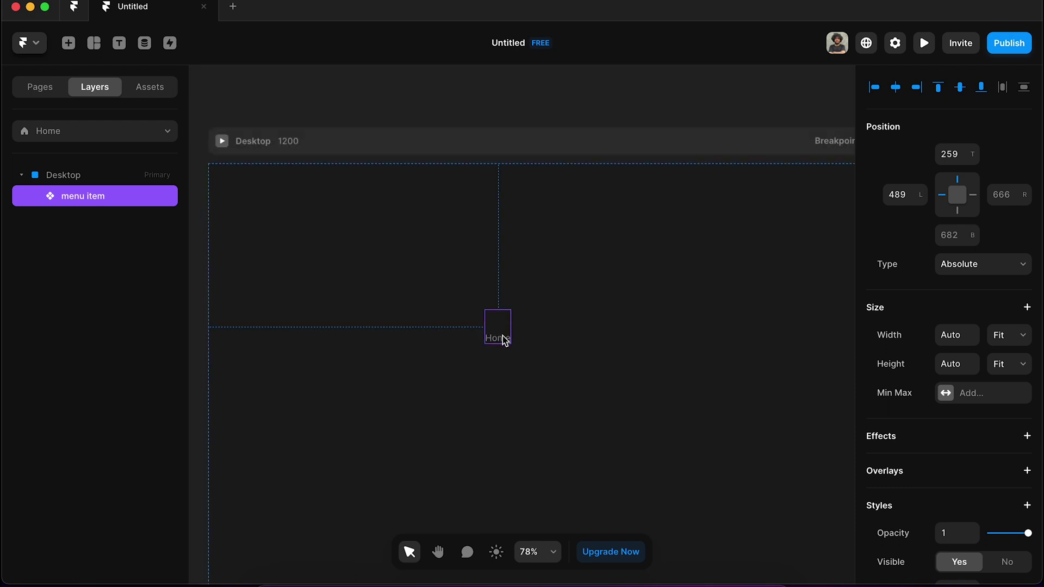
pyautogui.moveTo(503, 342); pyautogui.dragTo(658, 343)
pyautogui.click(623, 384)
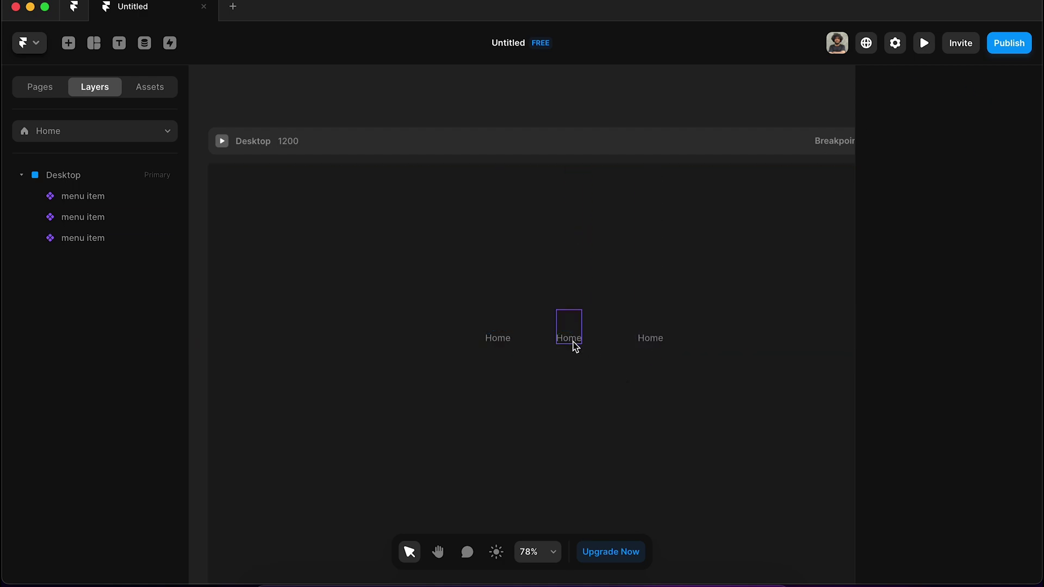
# Set the middle copy's Title to Work and the third copy's Title to Play
pyautogui.click(573, 343)
pyautogui.click(925, 360)
pyautogui.write('Work')
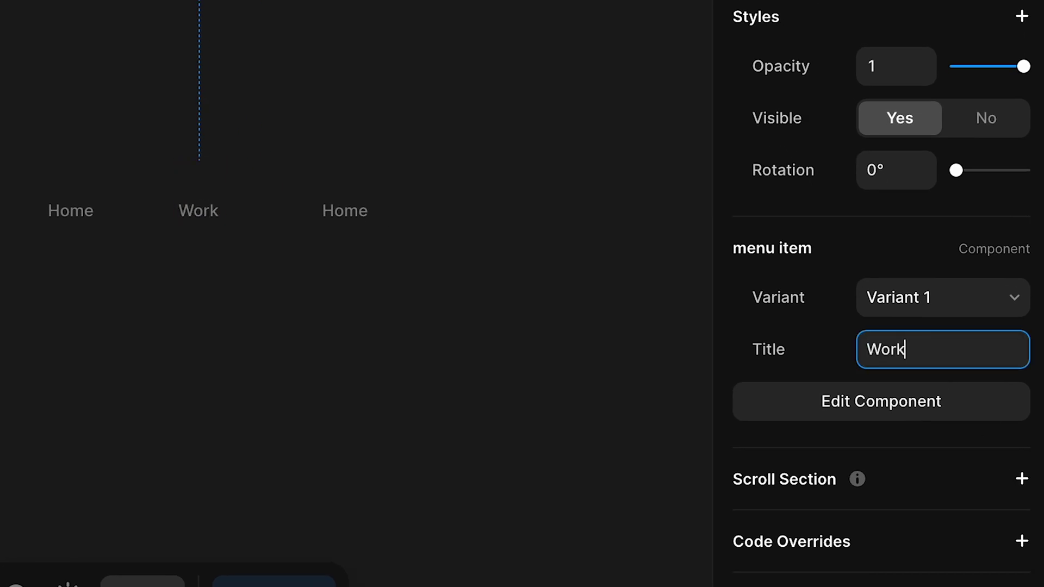
pyautogui.click(351, 217)
pyautogui.scroll(-3, 996, 523)
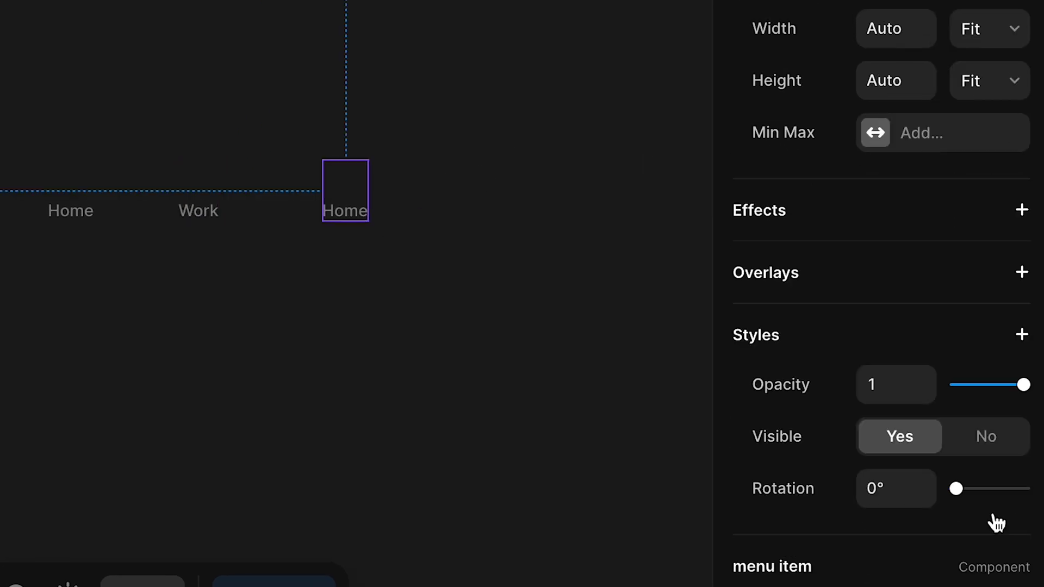
pyautogui.scroll(-5, 997, 523)
pyautogui.click(915, 341)
pyautogui.write('Play')
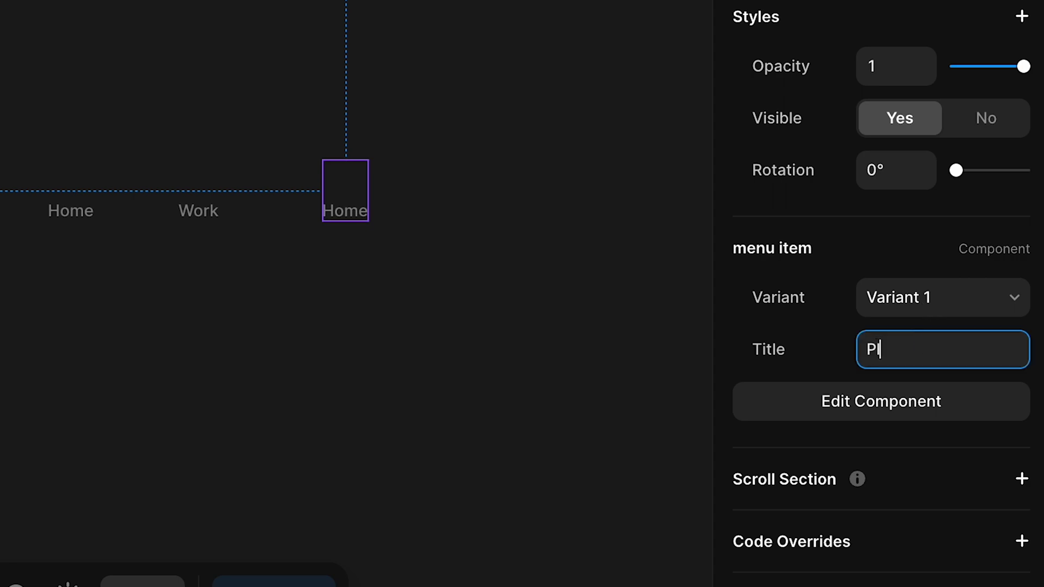
pyautogui.click(530, 369)
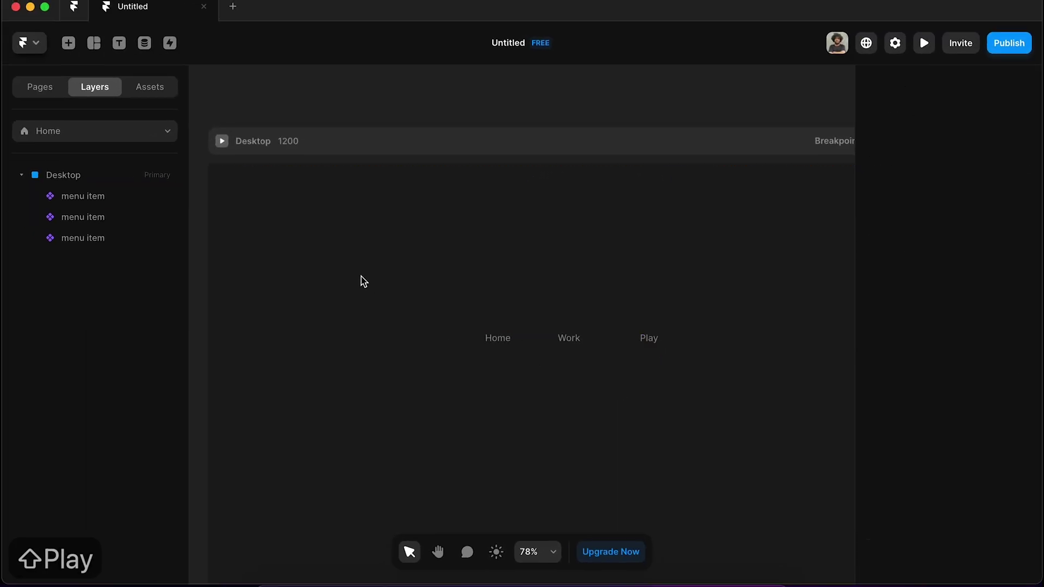
# Wrap the three menu items in a horizontal stack with Gap 64 and Height 60
pyautogui.moveTo(474, 286); pyautogui.dragTo(758, 390)
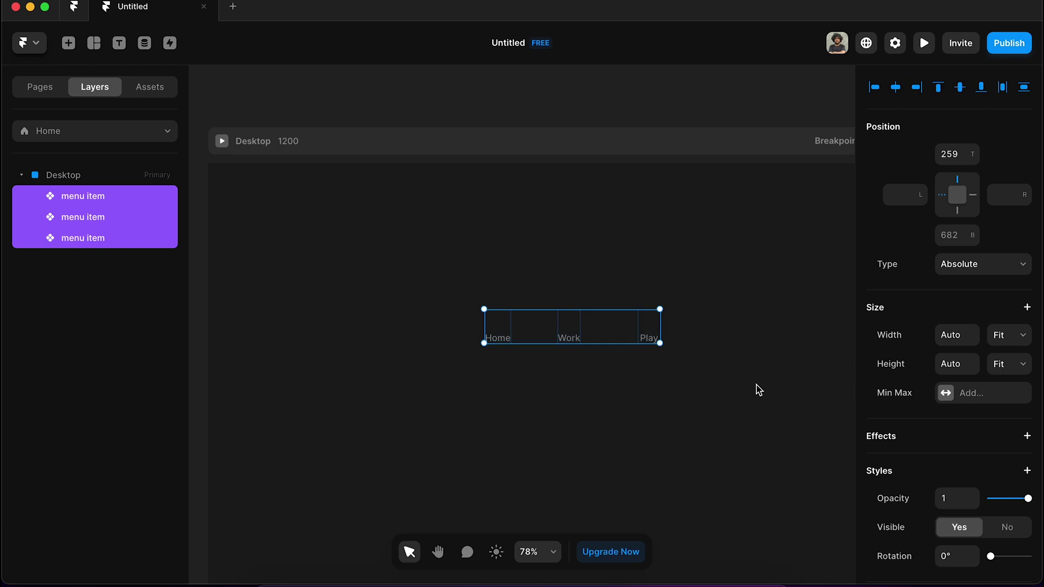
pyautogui.press('alt+super+Return')
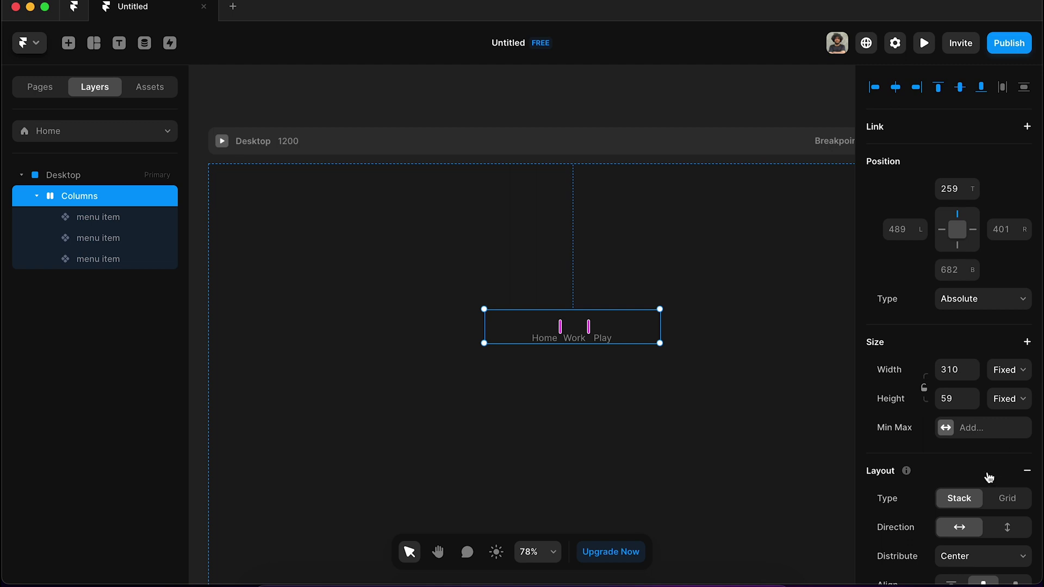
pyautogui.scroll(-3, 989, 478)
pyautogui.scroll(-2, 987, 476)
pyautogui.click(953, 490)
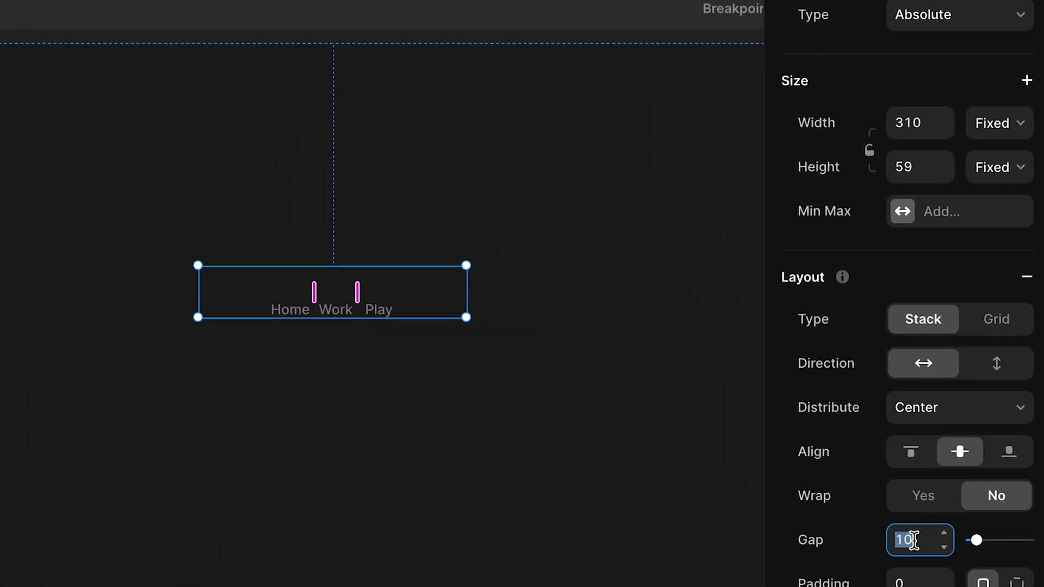
pyautogui.write('64')
pyautogui.press('Return')
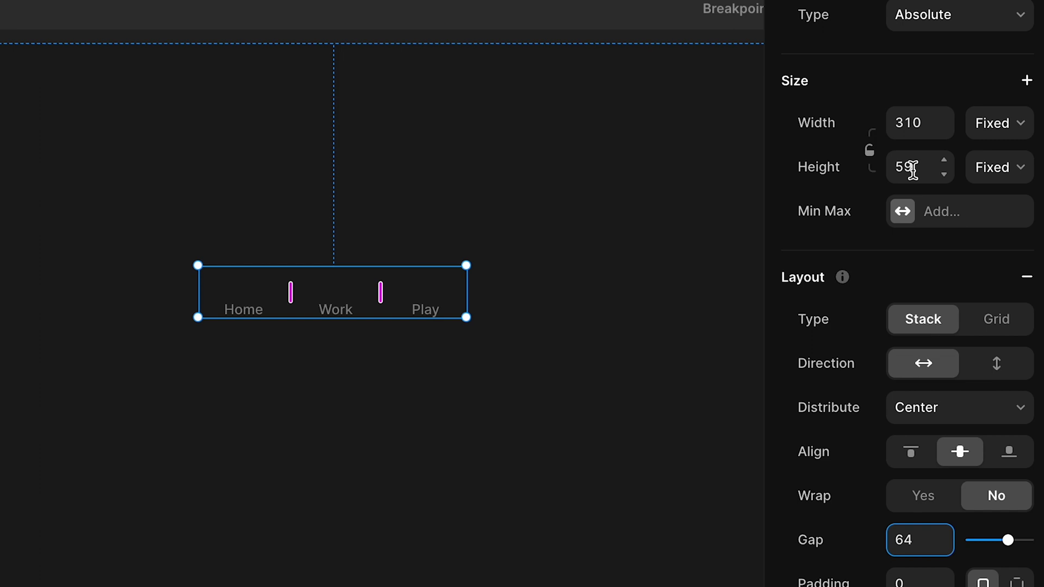
pyautogui.click(911, 166)
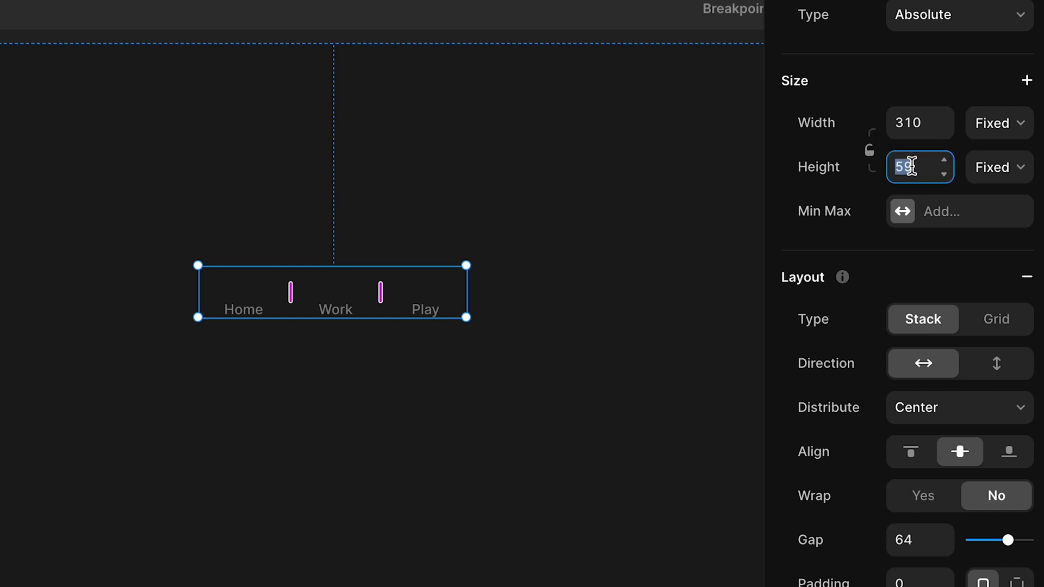
pyautogui.write('60')
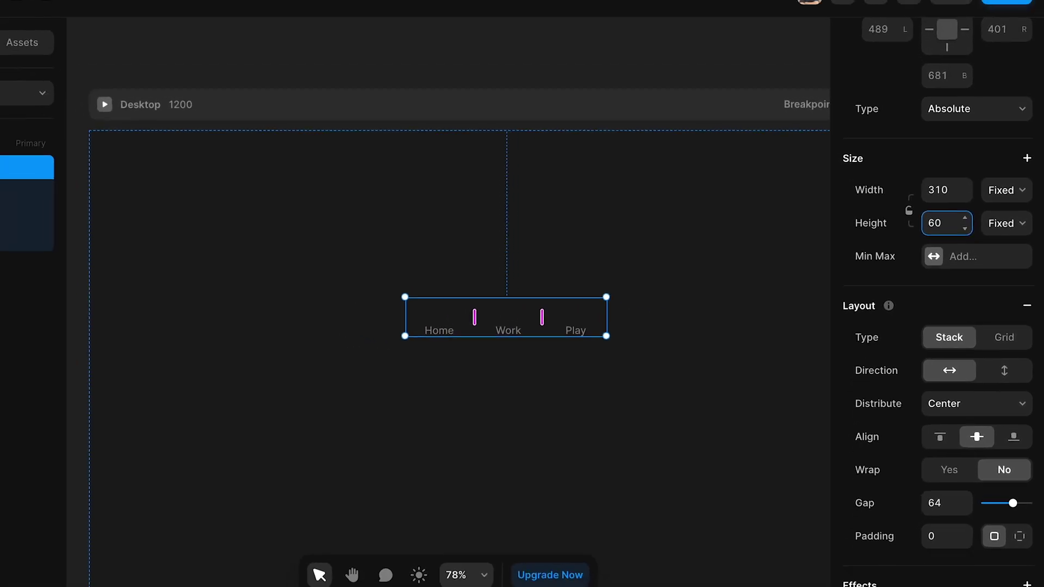
pyautogui.press('Return')
pyautogui.click(472, 407)
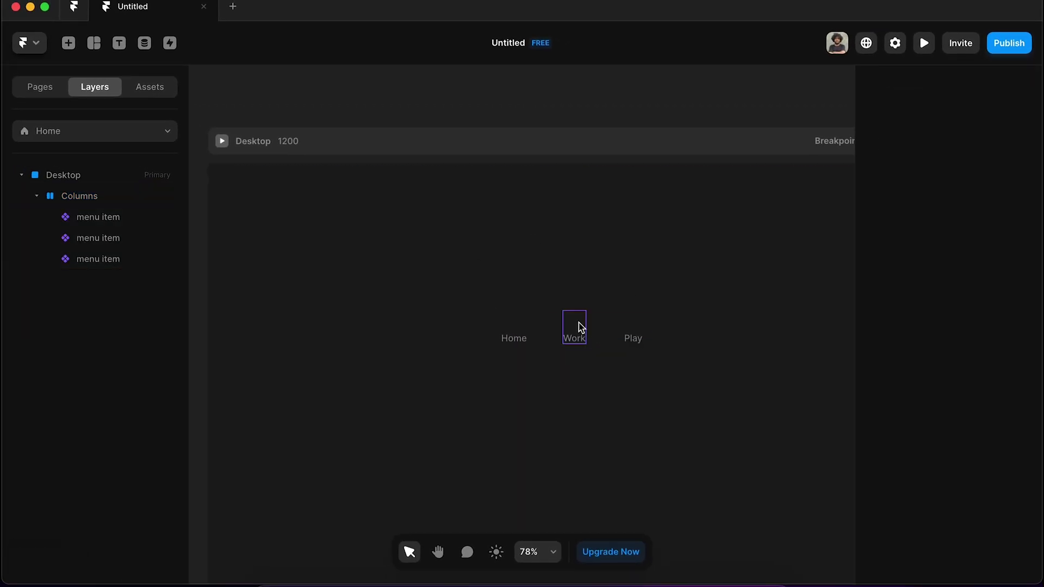
# Switch the Home item to its lit Variant 2
pyautogui.click(513, 327)
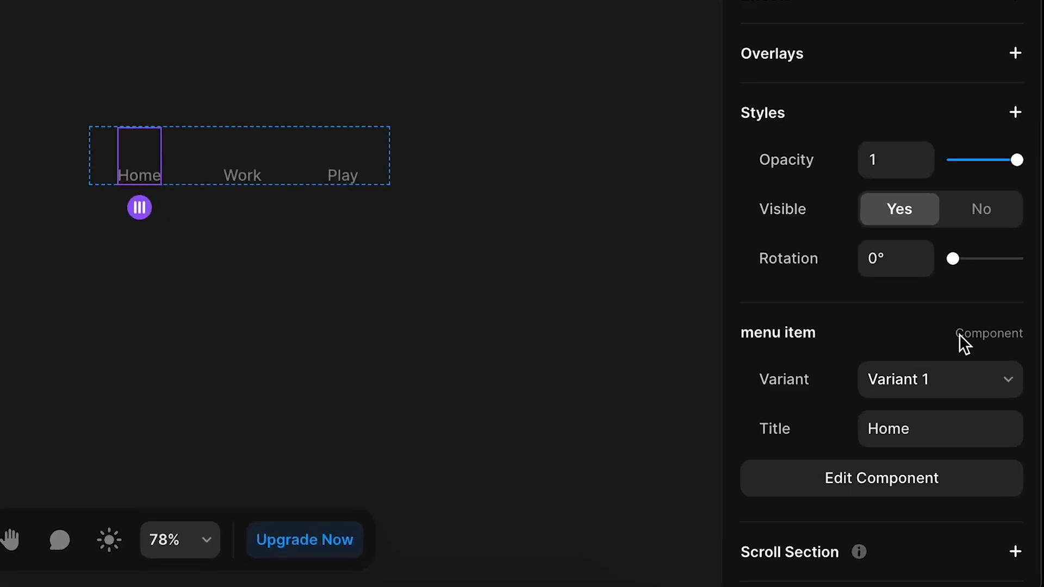
pyautogui.click(949, 384)
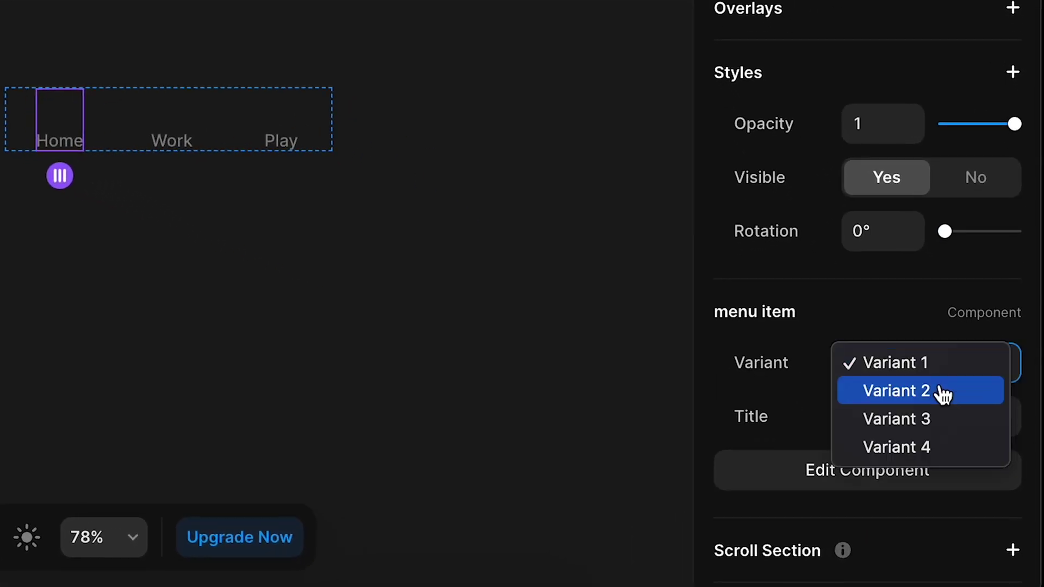
pyautogui.click(942, 391)
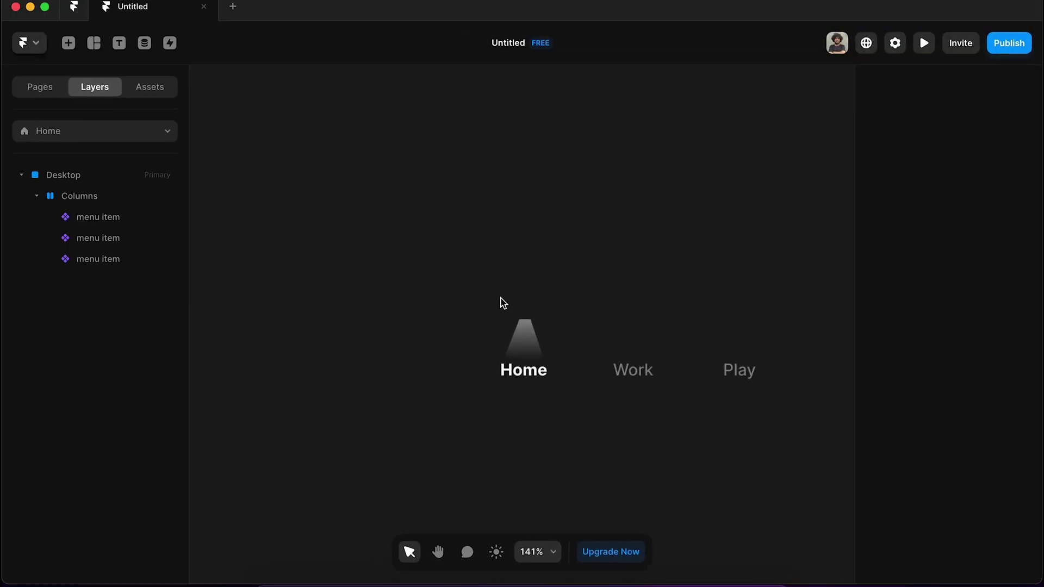
pyautogui.scroll(-5, 501, 302)
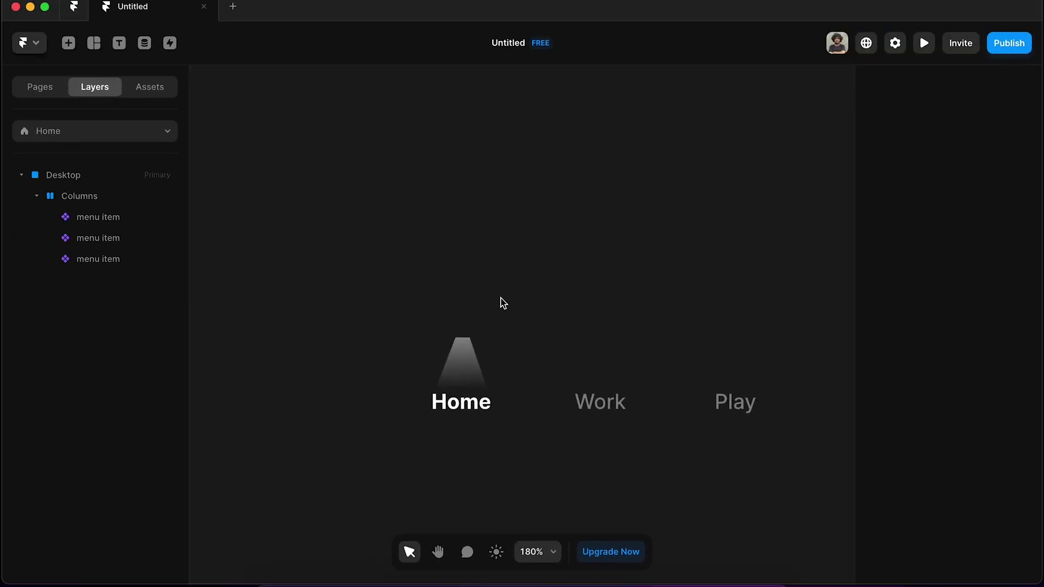
pyautogui.scroll(5, 516, 312)
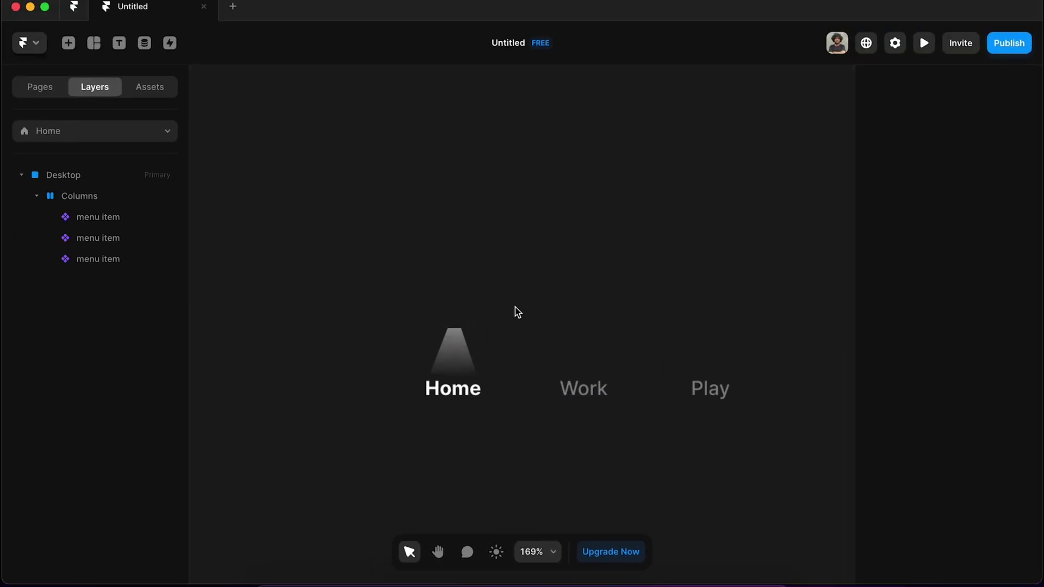
# Draw a 36×4 frame as a thin bar above Home
pyautogui.press('f')
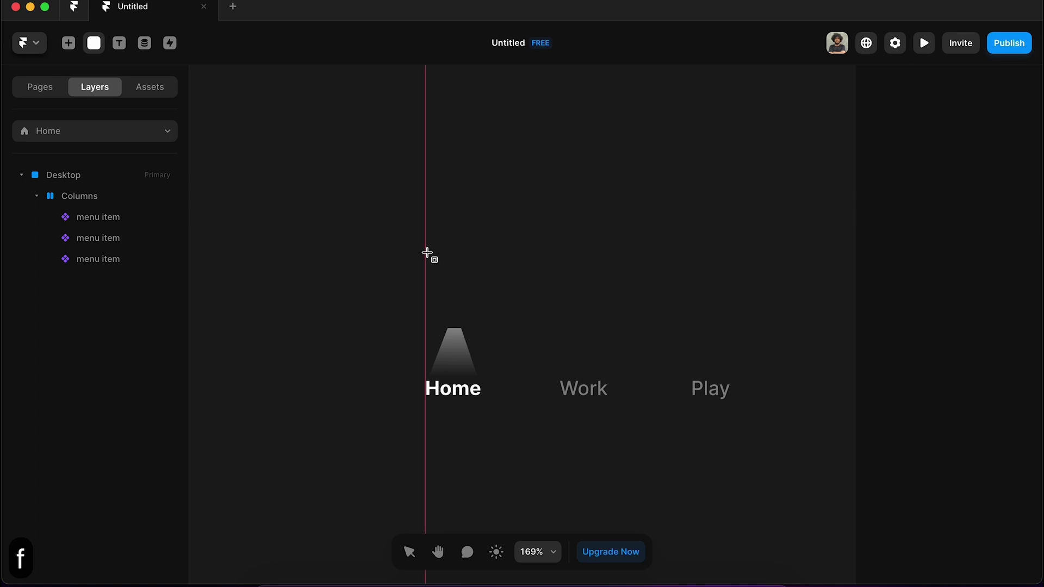
pyautogui.moveTo(437, 254); pyautogui.dragTo(474, 258)
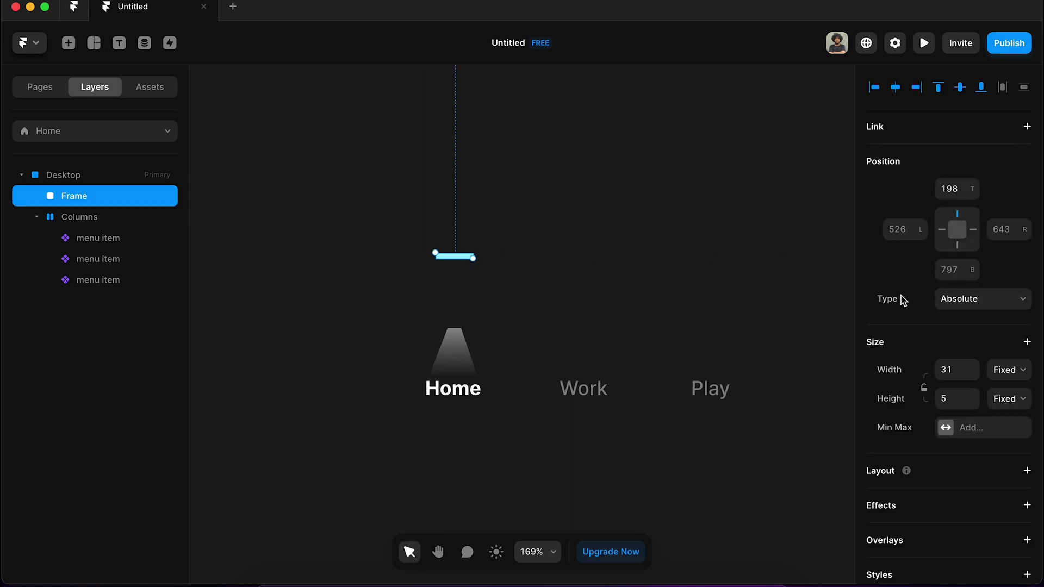
pyautogui.click(958, 398)
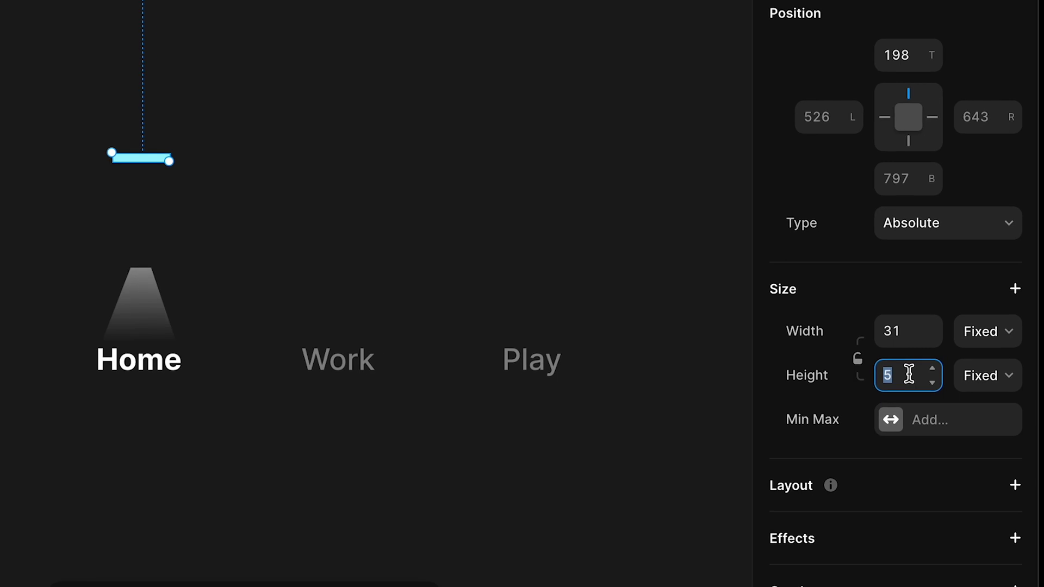
pyautogui.write('4')
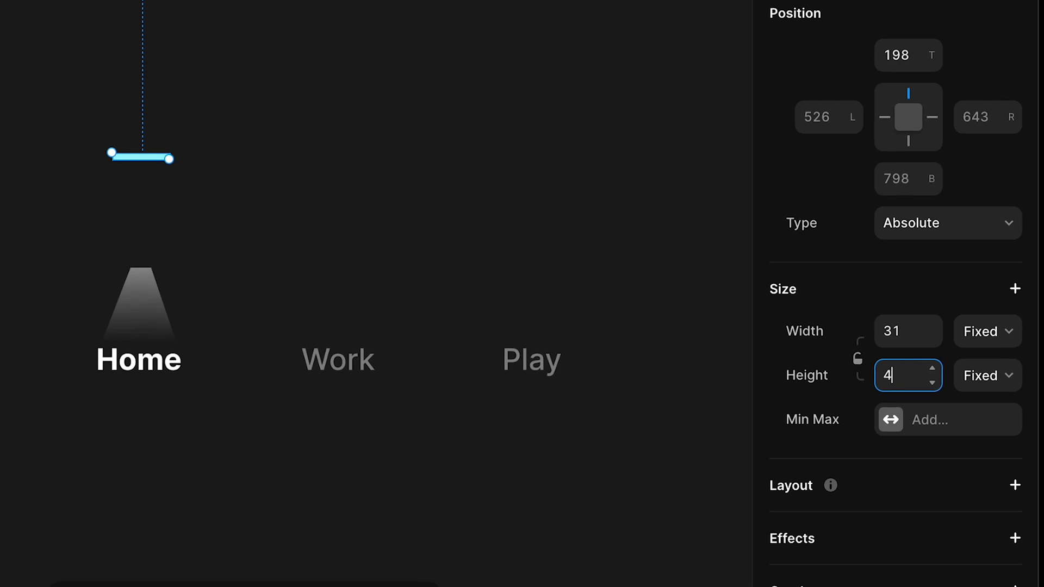
pyautogui.click(897, 332)
pyautogui.write('36')
pyautogui.scroll(-7, 876, 494)
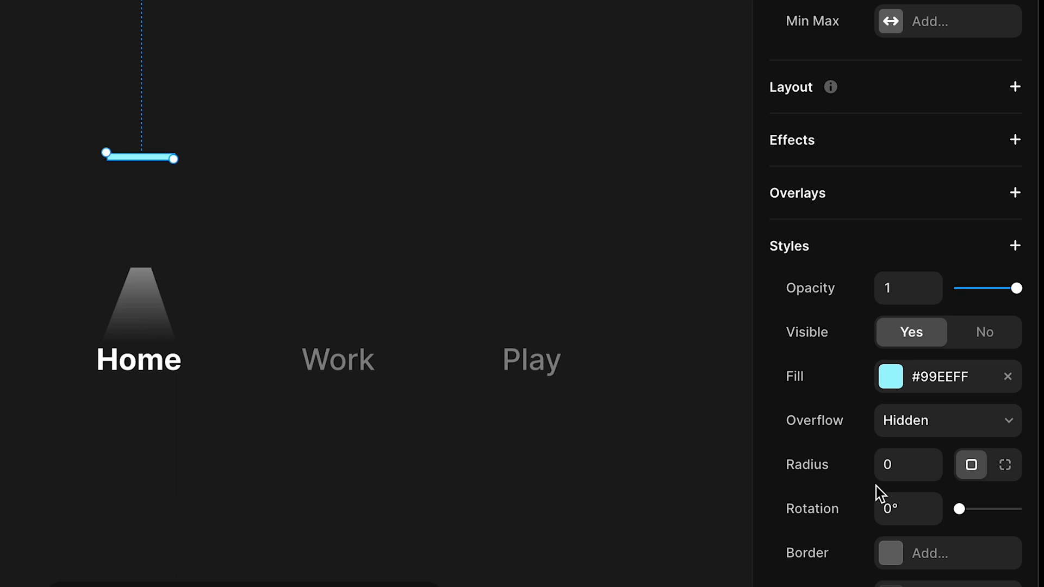
# Fill the bar white, give it a 4 corner radius, and cut it with Cmd-X
pyautogui.click(895, 375)
pyautogui.moveTo(585, 338); pyautogui.dragTo(299, 227)
pyautogui.scroll(-3, 1023, 443)
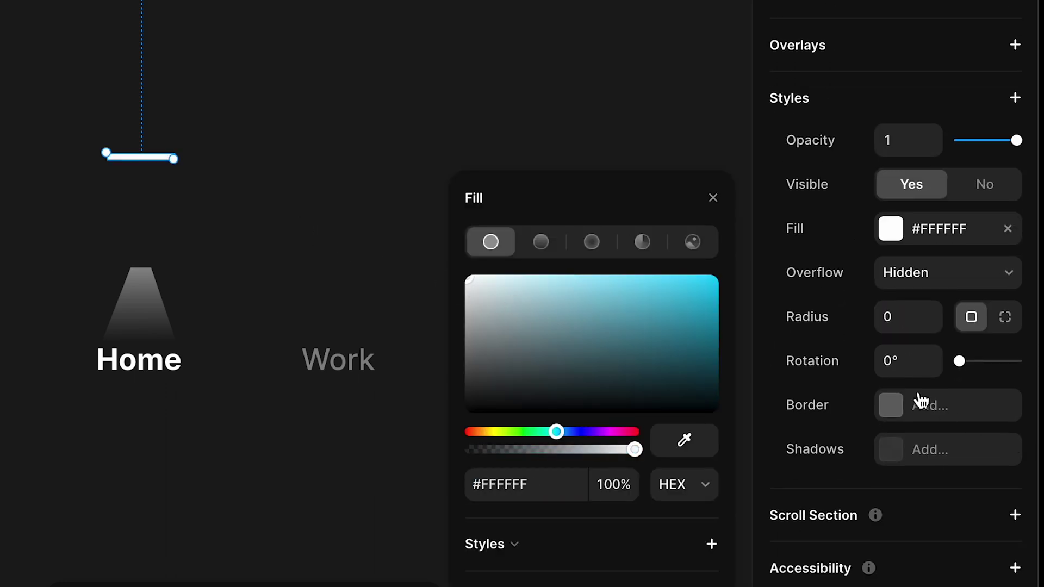
pyautogui.click(914, 318)
pyautogui.write('4')
pyautogui.press('Return')
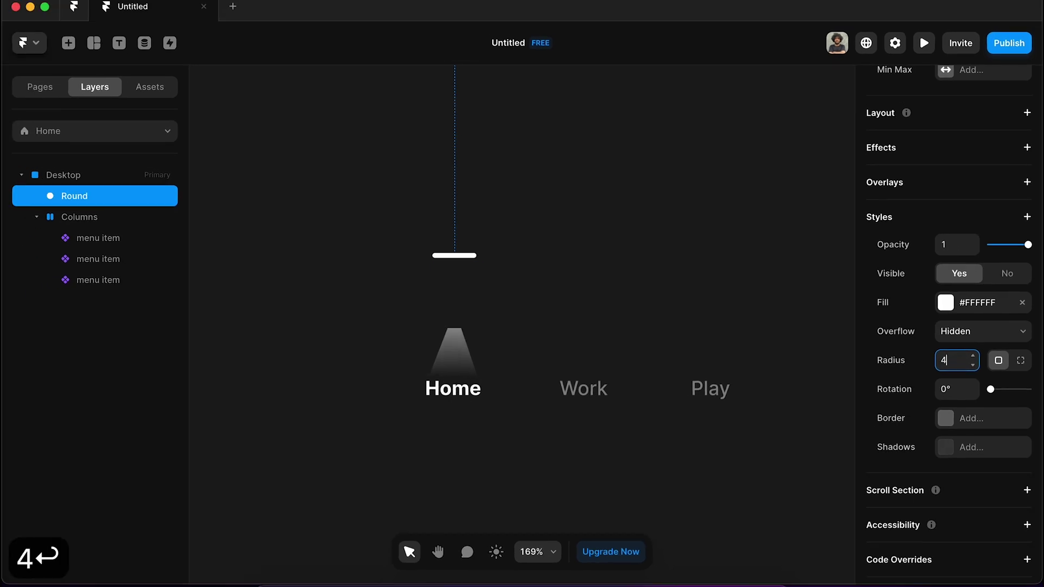
pyautogui.click(511, 279)
pyautogui.click(464, 260)
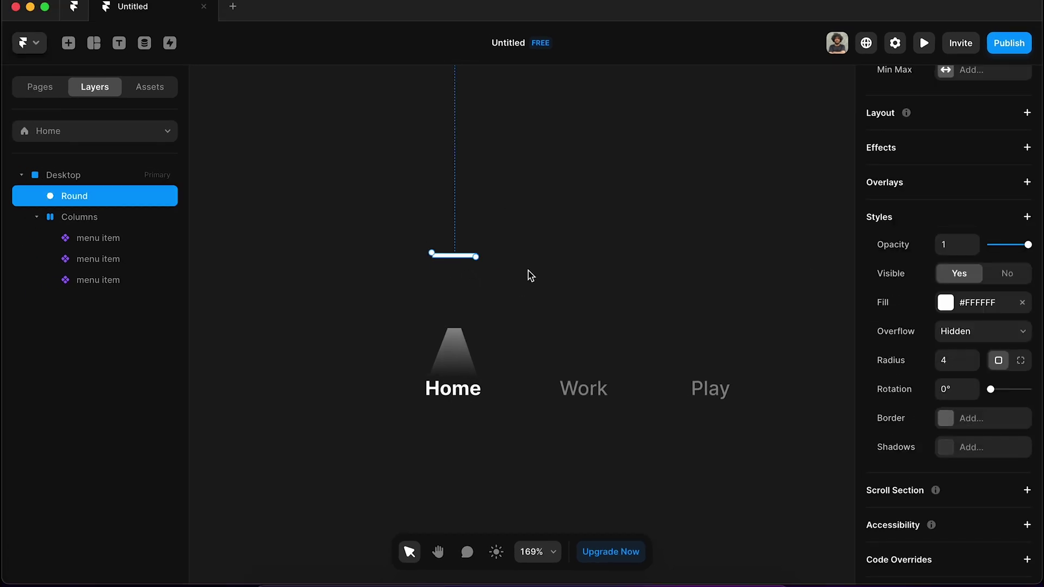
pyautogui.press('super+x')
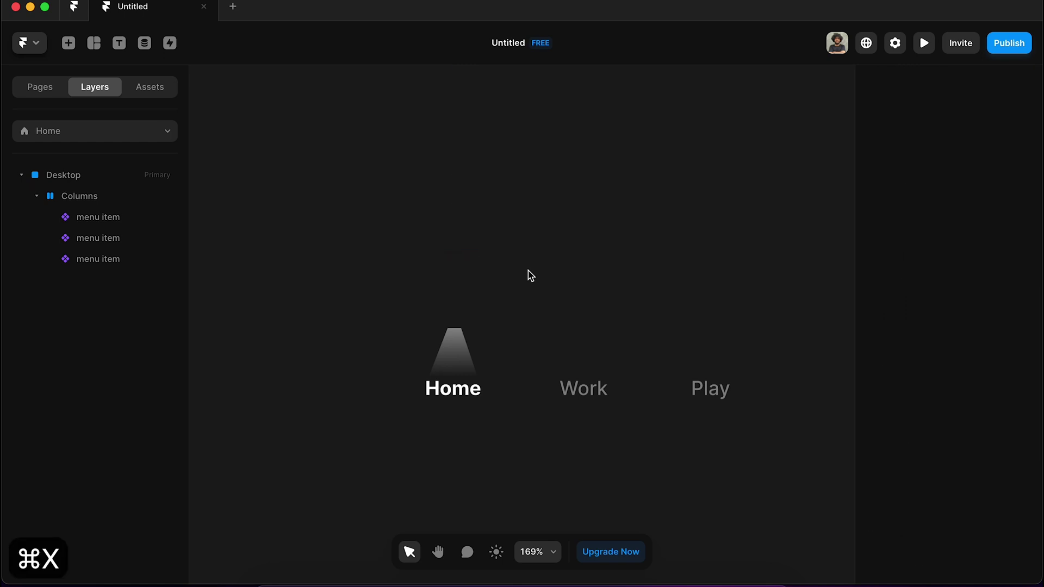
# Paste the Round bar into the Columns stack, make it absolute, and move it above Home
pyautogui.click(513, 362)
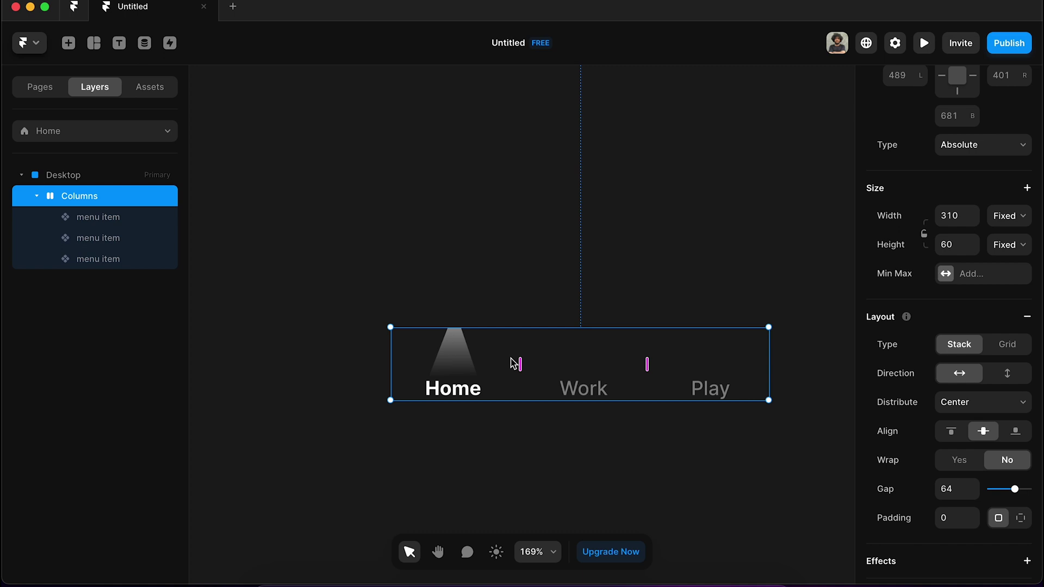
pyautogui.press('super+v')
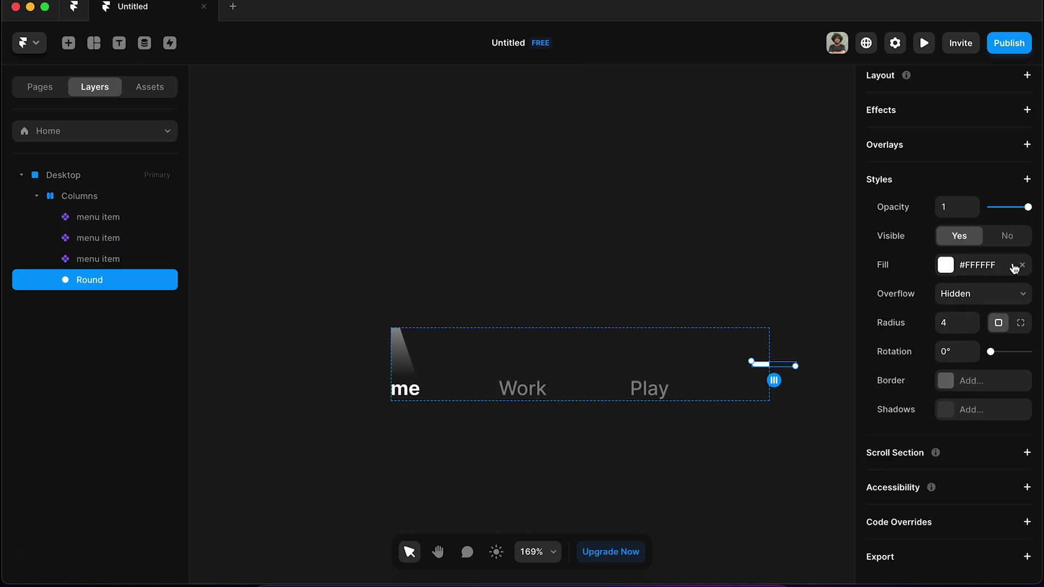
pyautogui.scroll(5, 1017, 273)
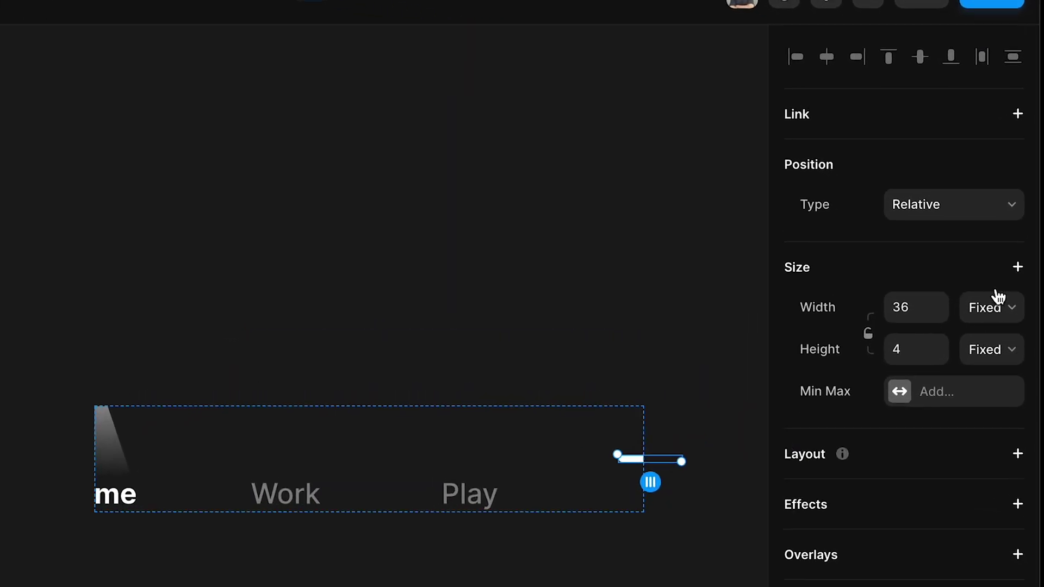
pyautogui.click(987, 215)
pyautogui.click(974, 184)
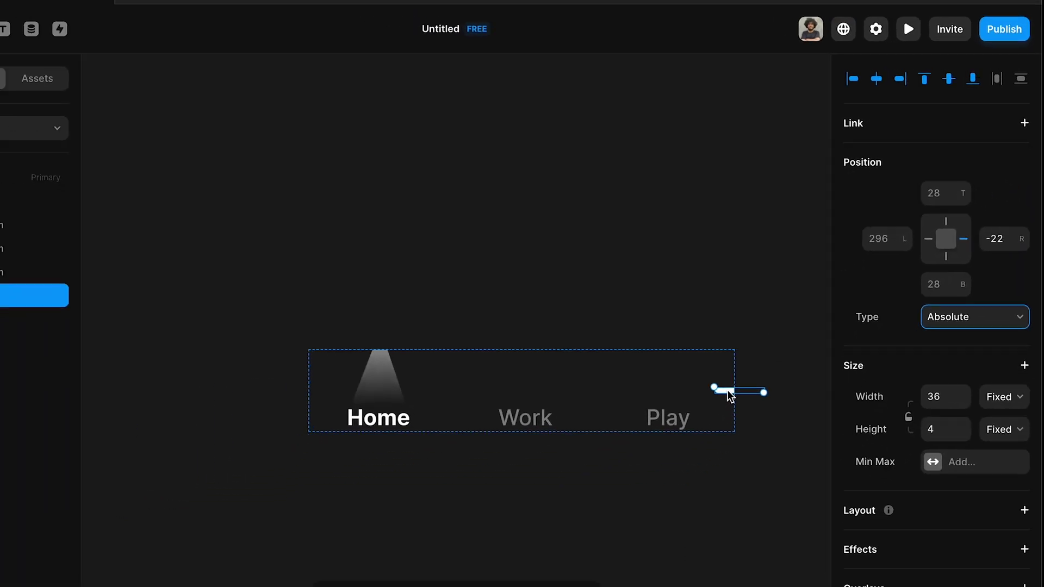
pyautogui.moveTo(620, 460); pyautogui.dragTo(300, 448)
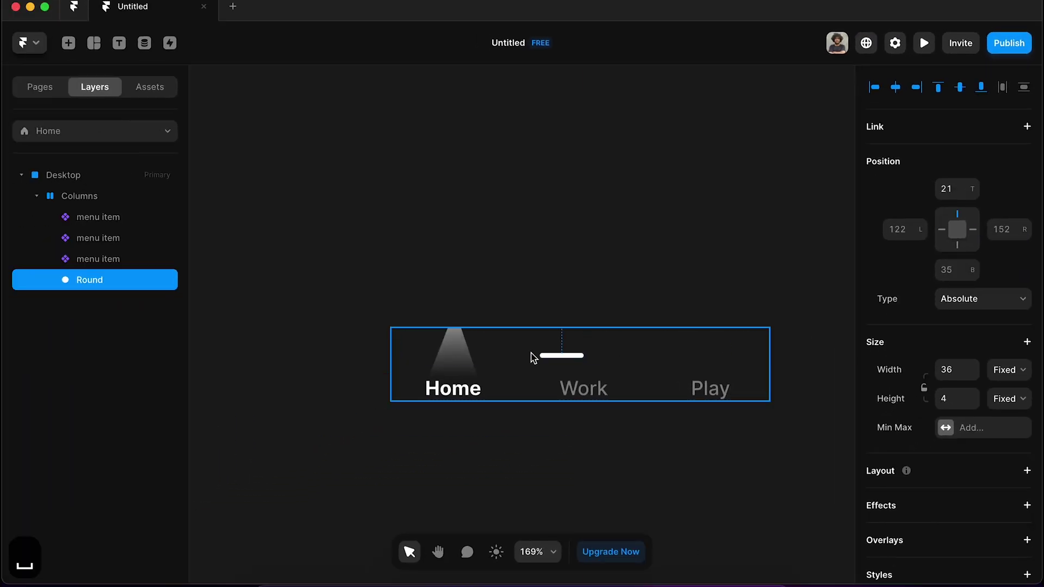
pyautogui.moveTo(533, 357); pyautogui.dragTo(449, 333)
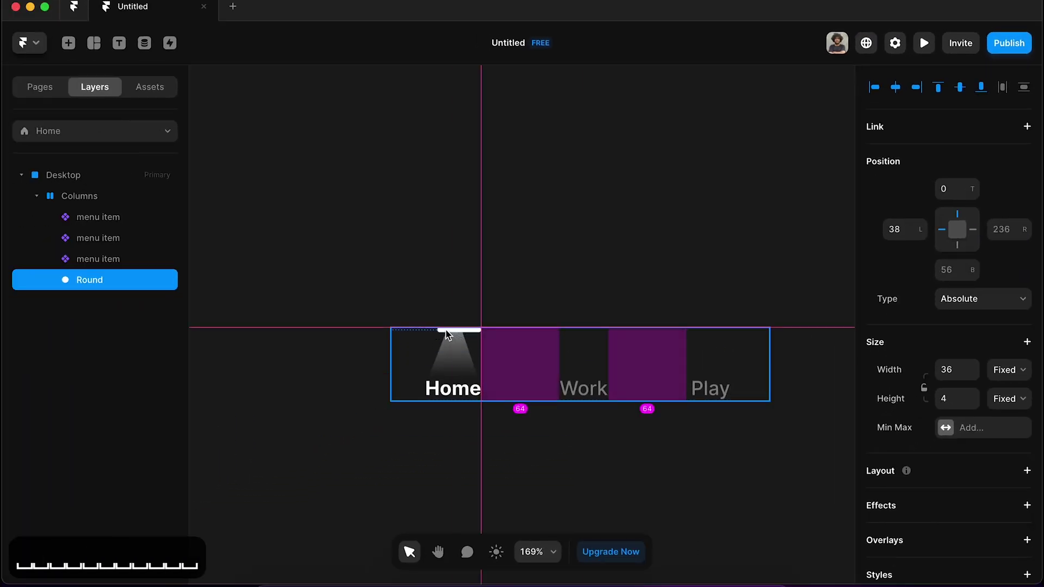
pyautogui.scroll(5, 448, 330)
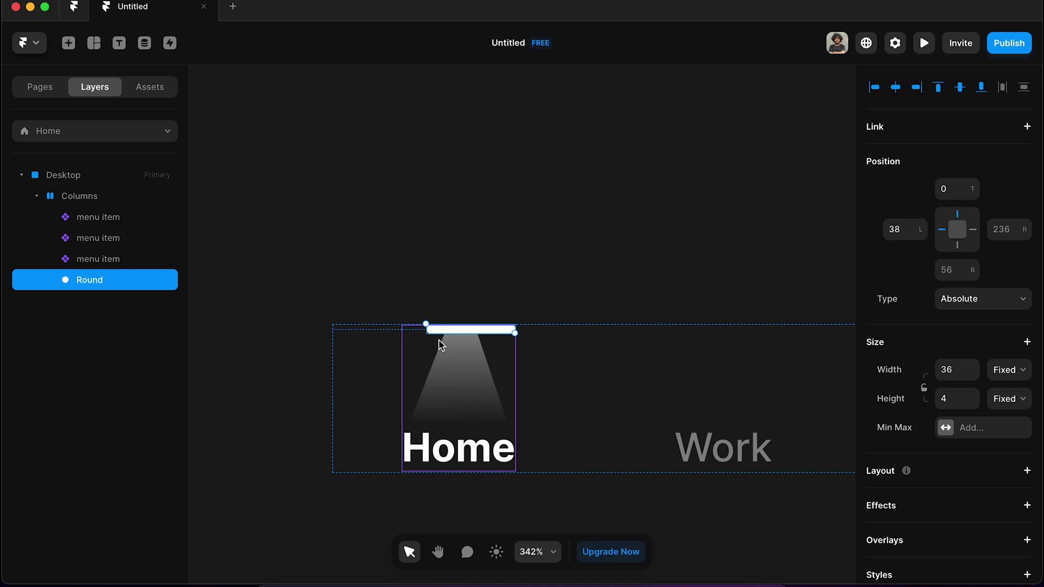
# Align the Round bar's horizontal centre with the Home item
pyautogui.keyDown('shift'); pyautogui.click(473, 415); pyautogui.keyUp('shift')
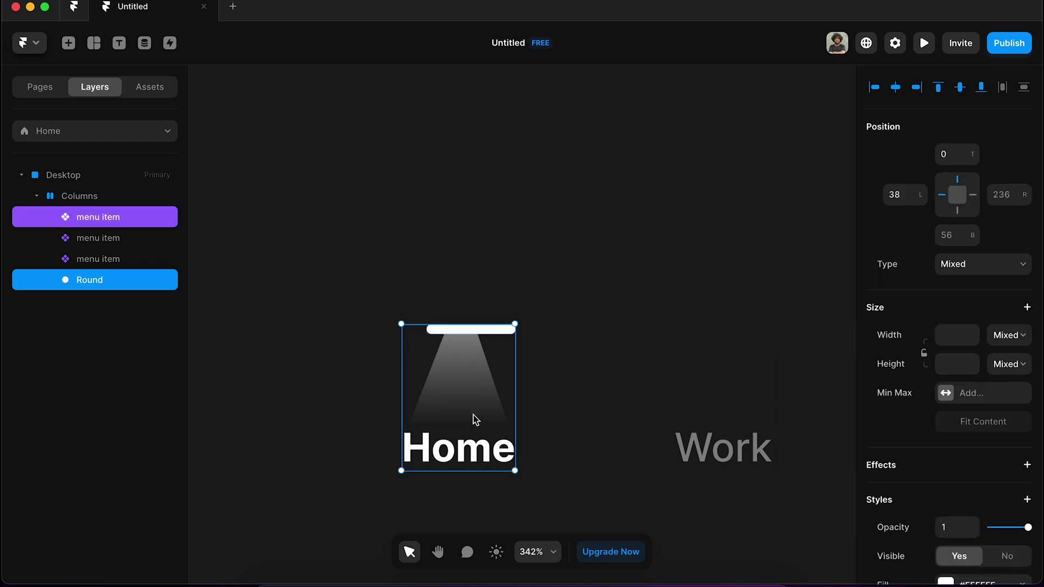
pyautogui.click(897, 90)
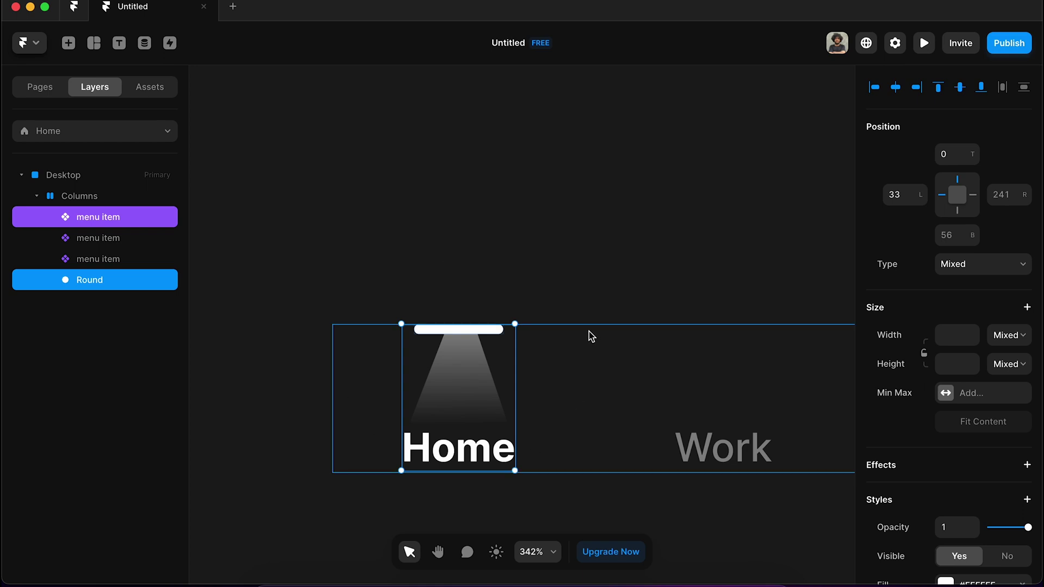
pyautogui.scroll(-5, 591, 336)
pyautogui.hscroll(2, 591, 336)
pyautogui.scroll(1, 591, 336)
pyautogui.scroll(2, 592, 336)
pyautogui.scroll(-3, 591, 336)
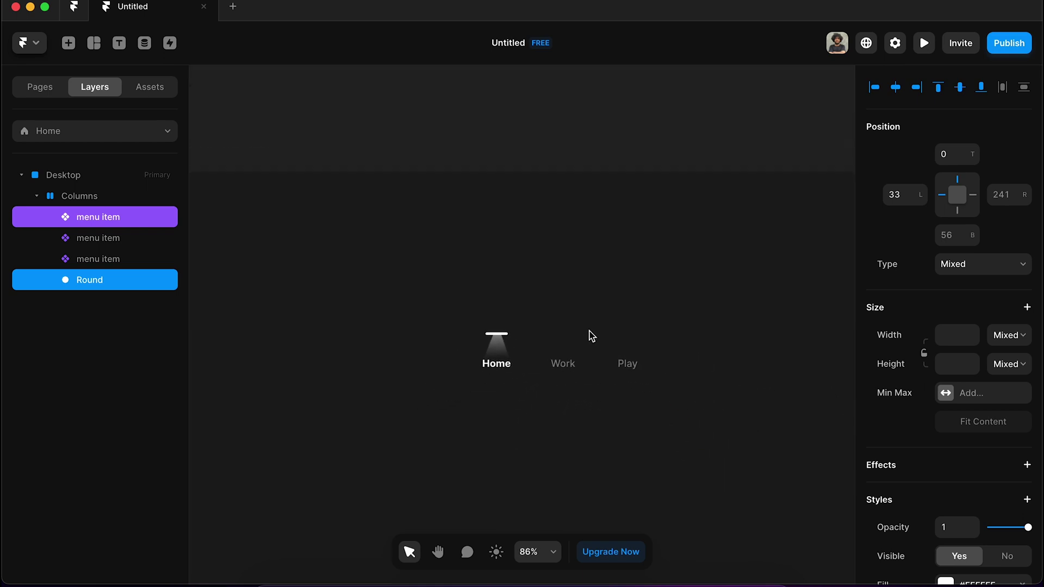
pyautogui.scroll(2, 592, 336)
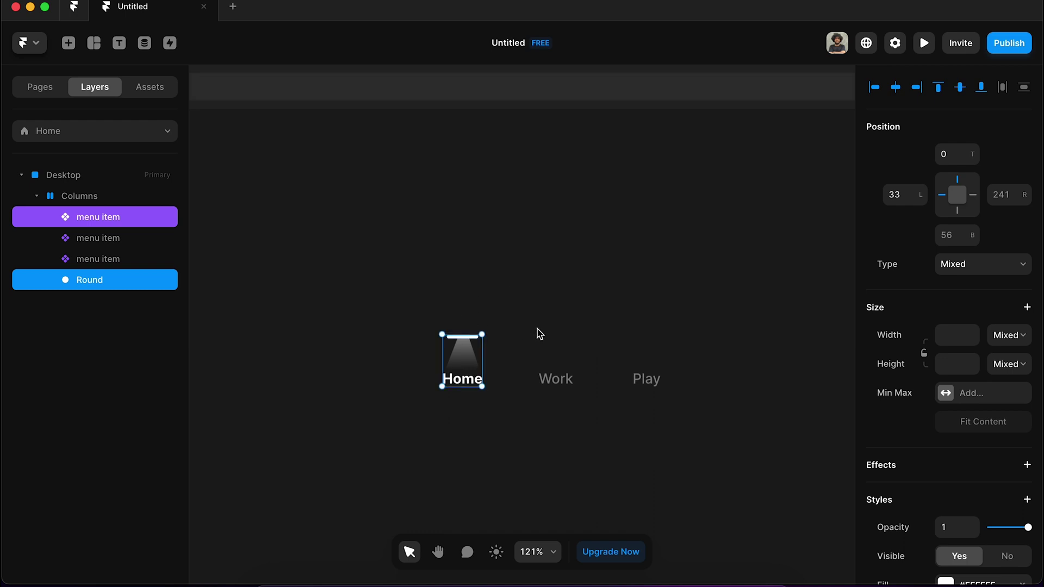
pyautogui.click(537, 375)
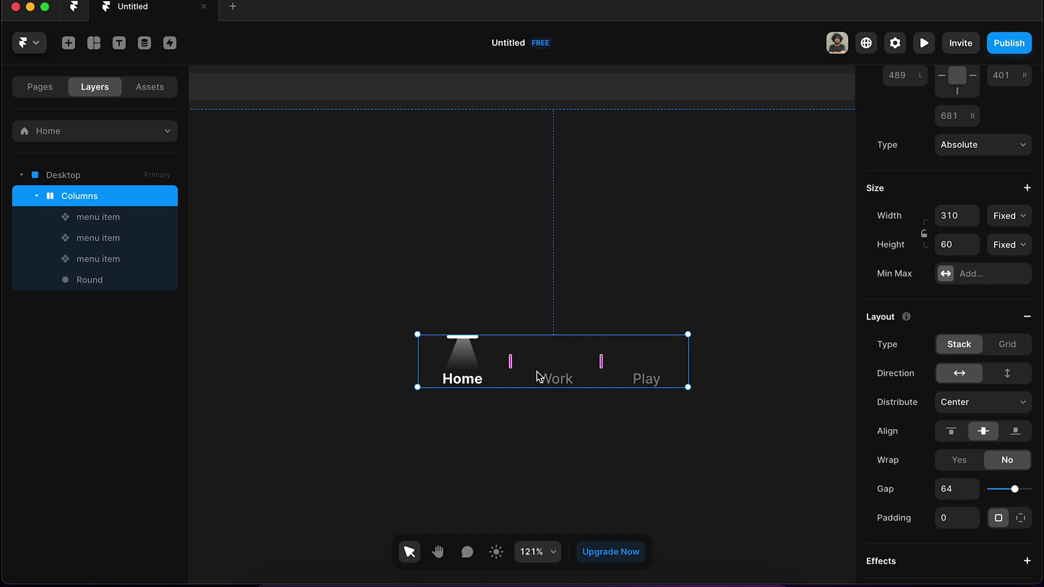
# Rename the stack to 'menu' and convert it into a component with ⌥⌘K
pyautogui.press('super+r')
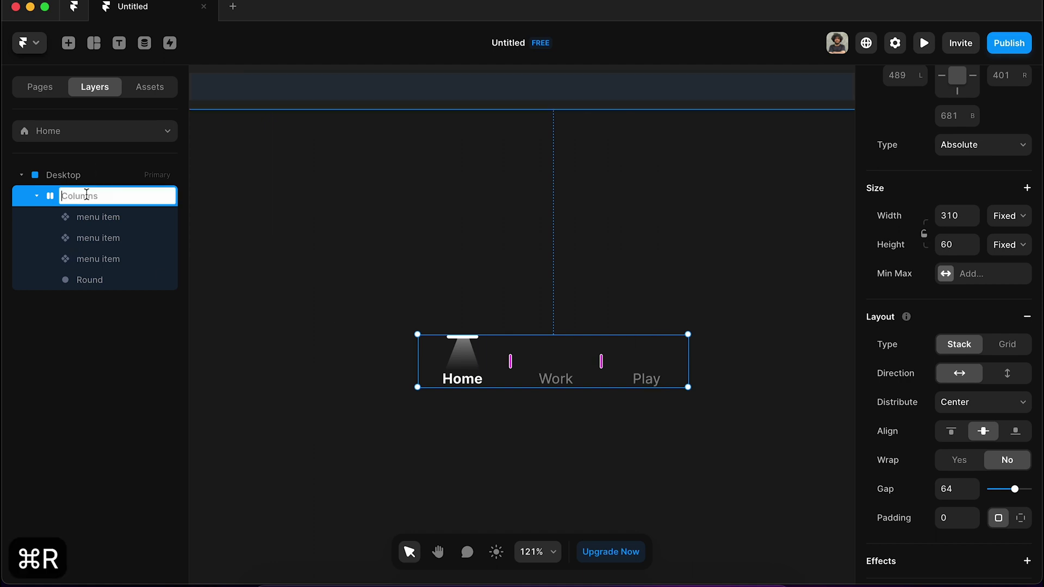
pyautogui.write('menu')
pyautogui.press('Return')
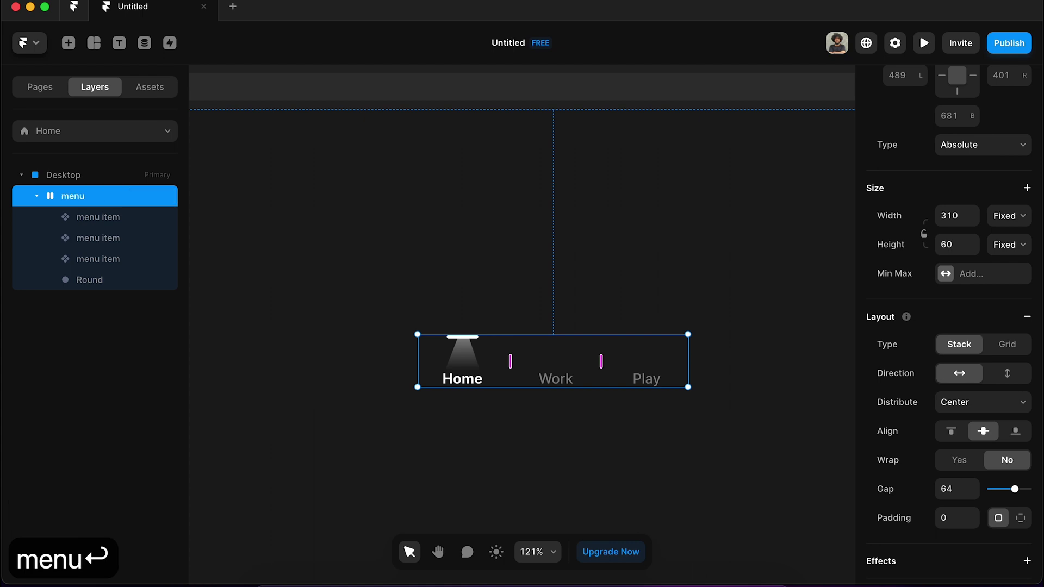
pyautogui.press('alt+super+k')
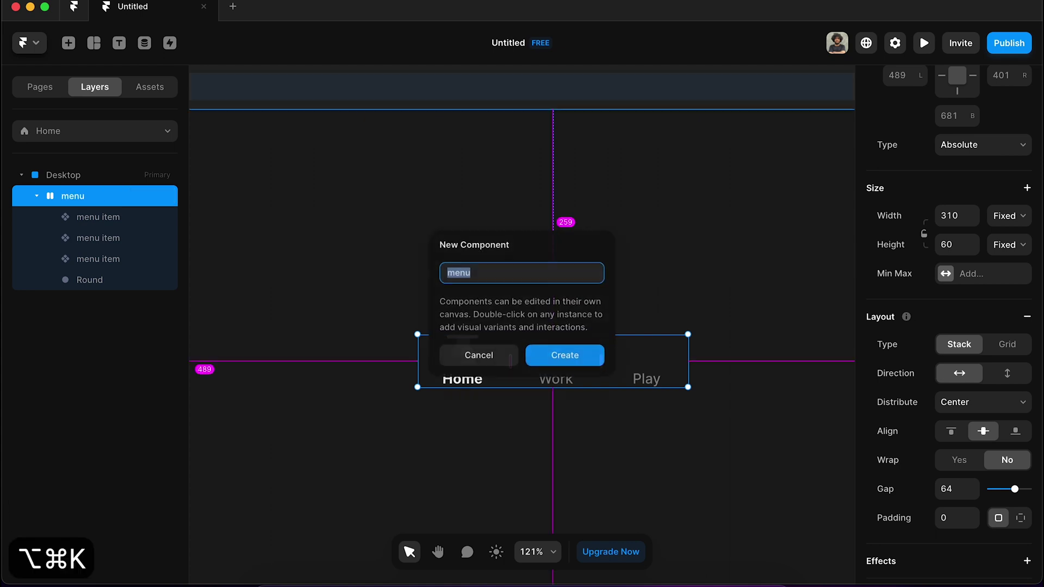
pyautogui.press('Return')
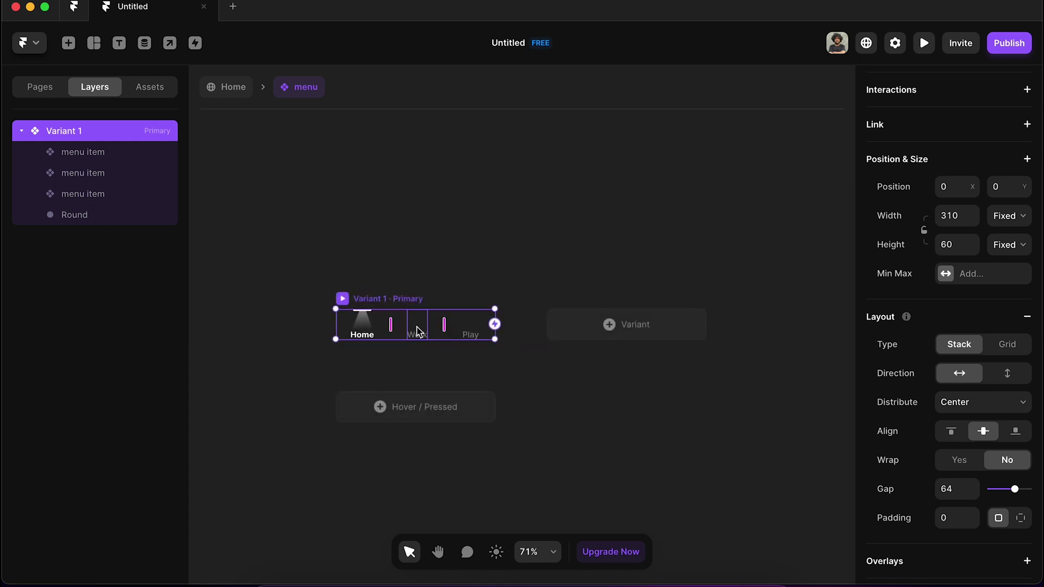
# Add a second and third variant to the menu component
pyautogui.scroll(3, 465, 330)
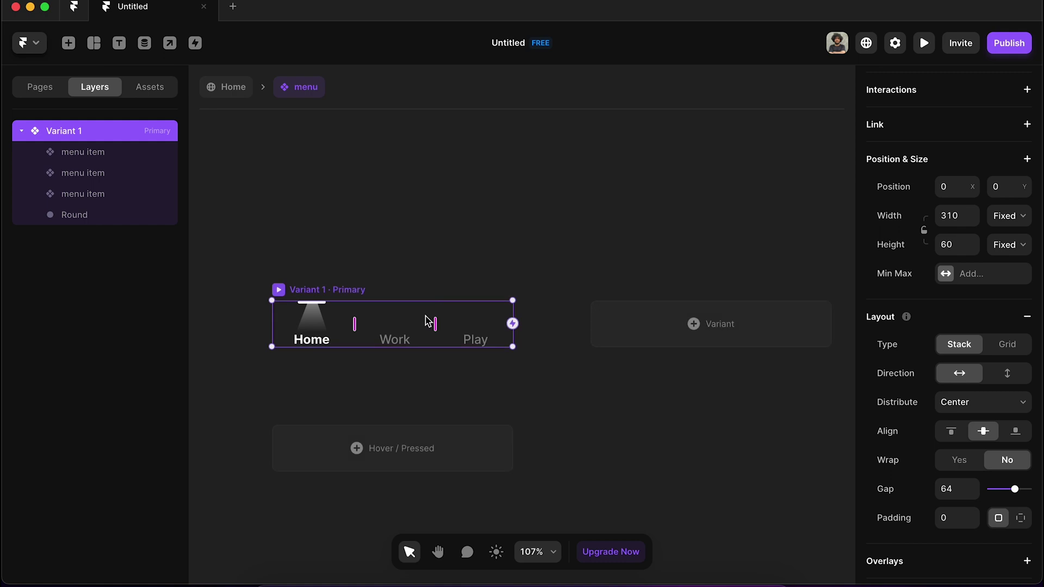
pyautogui.scroll(-5, 462, 348)
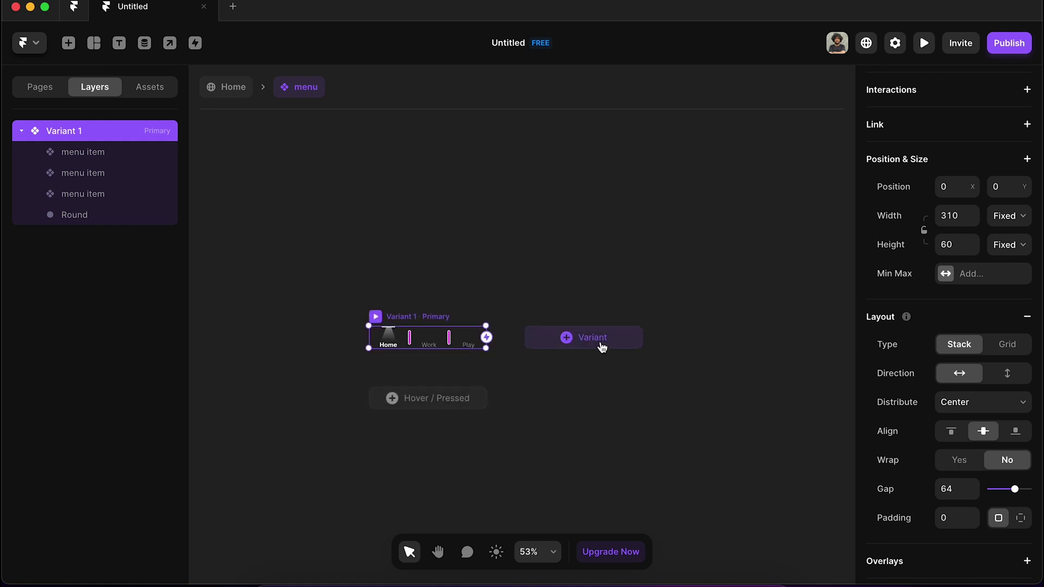
pyautogui.click(599, 345)
pyautogui.click(674, 354)
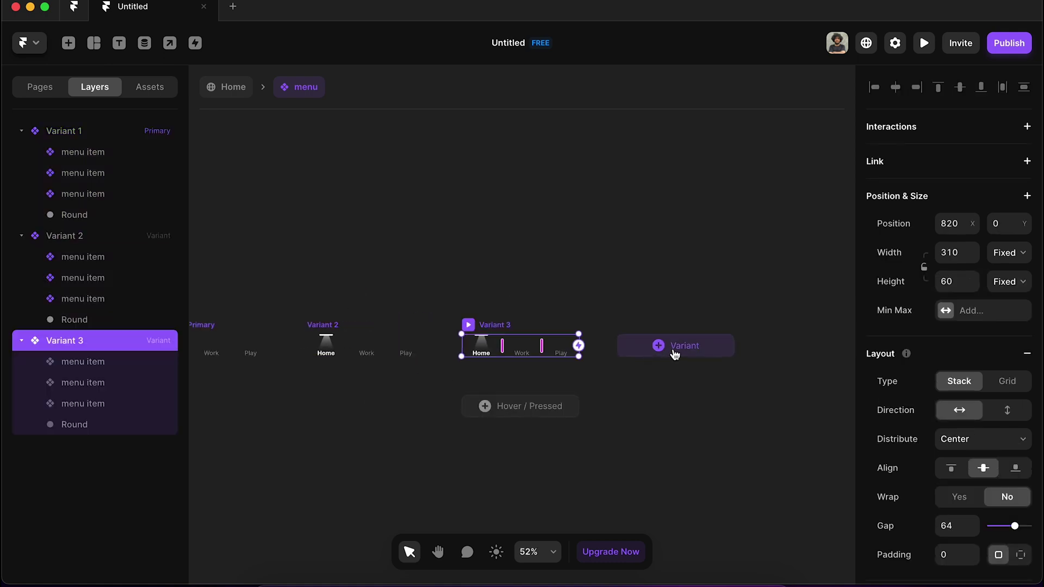
# Set the Home items in menu Variants 2 and 3 to the unlit Variant 1
pyautogui.scroll(5, 310, 399)
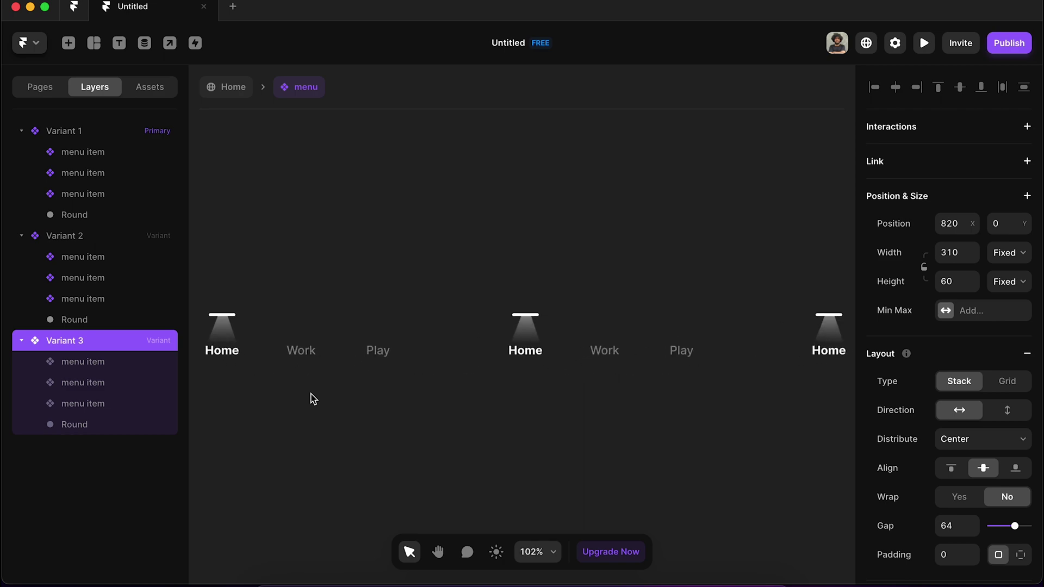
pyautogui.click(540, 354)
pyautogui.hscroll(5, 541, 350)
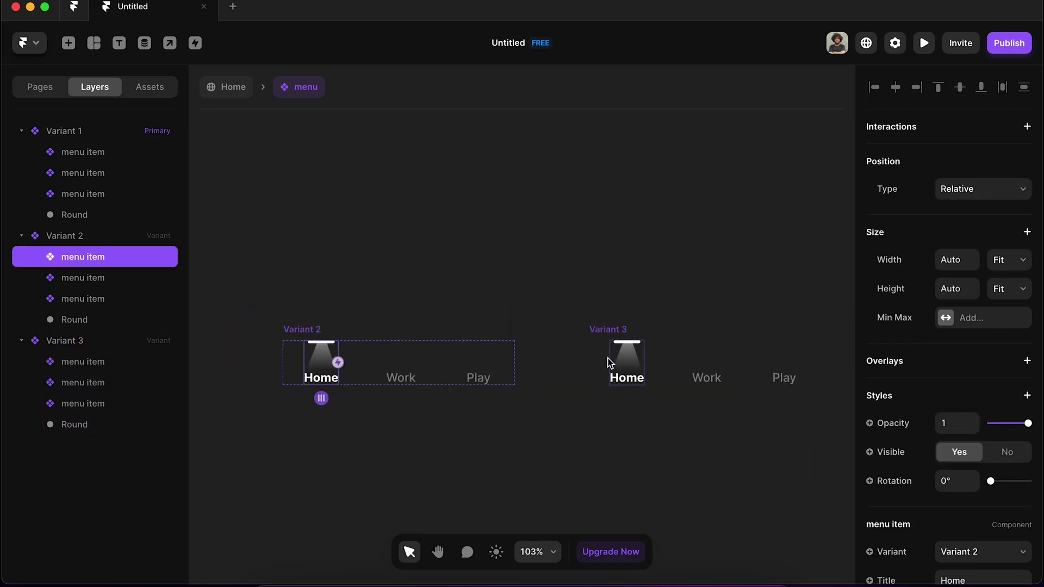
pyautogui.keyDown('shift'); pyautogui.click(628, 364); pyautogui.keyUp('shift')
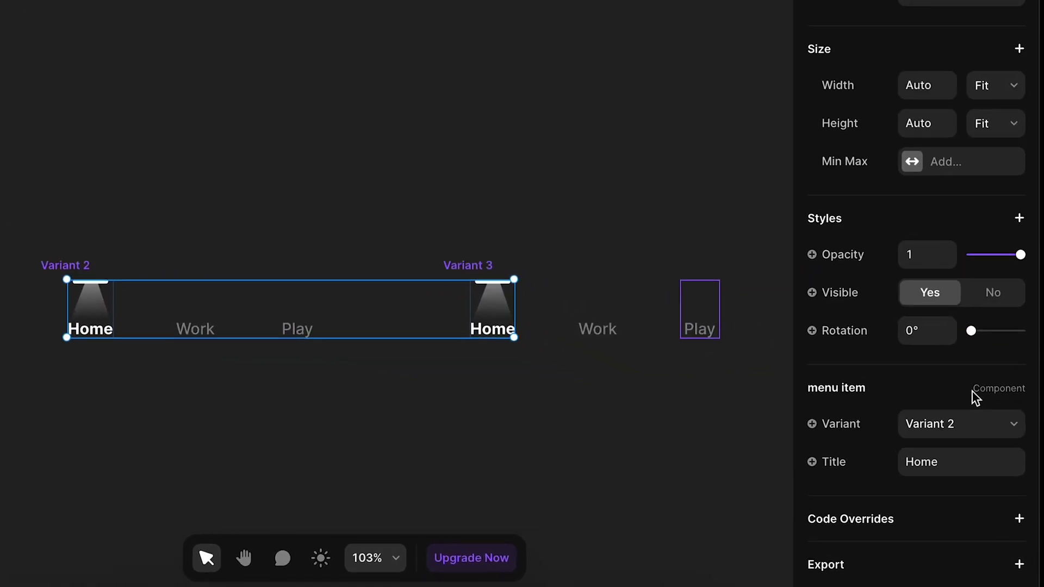
pyautogui.click(936, 430)
pyautogui.click(935, 405)
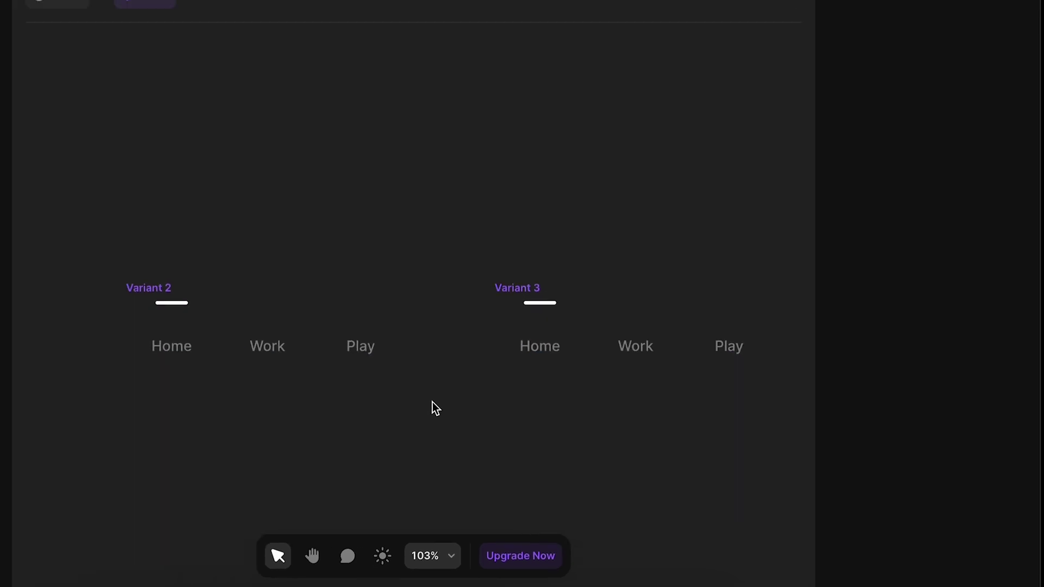
pyautogui.scroll(-5, 435, 408)
pyautogui.hscroll(-3, 425, 400)
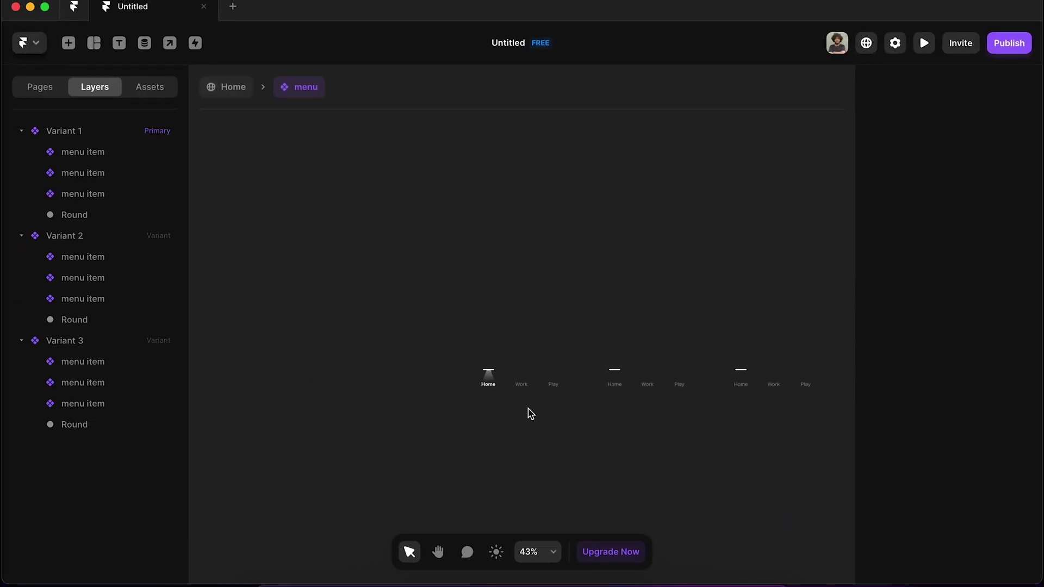
# Set the Work item in menu Variant 2 to the lit Variant 2
pyautogui.click(649, 381)
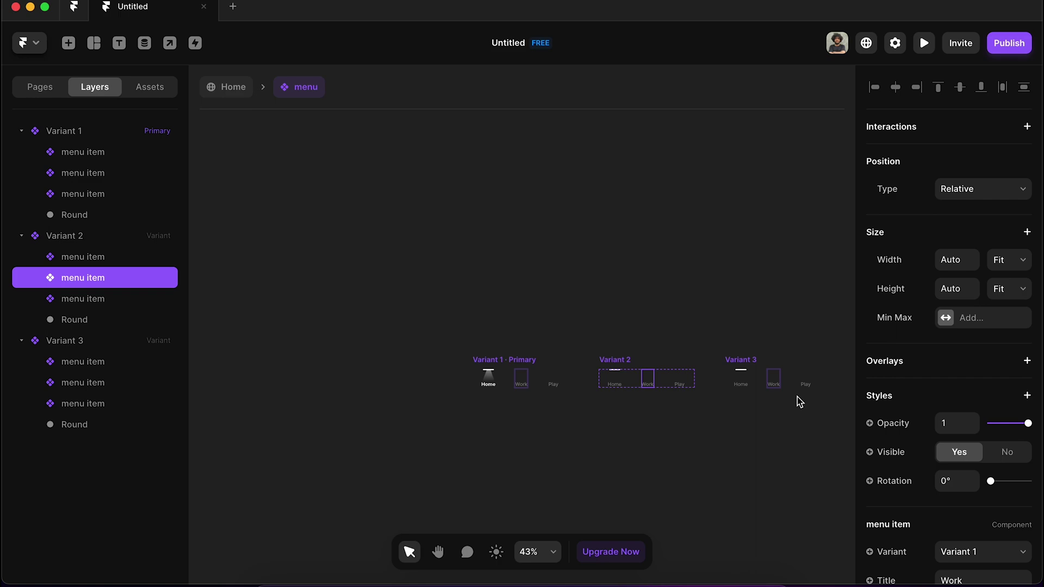
pyautogui.scroll(-3, 986, 473)
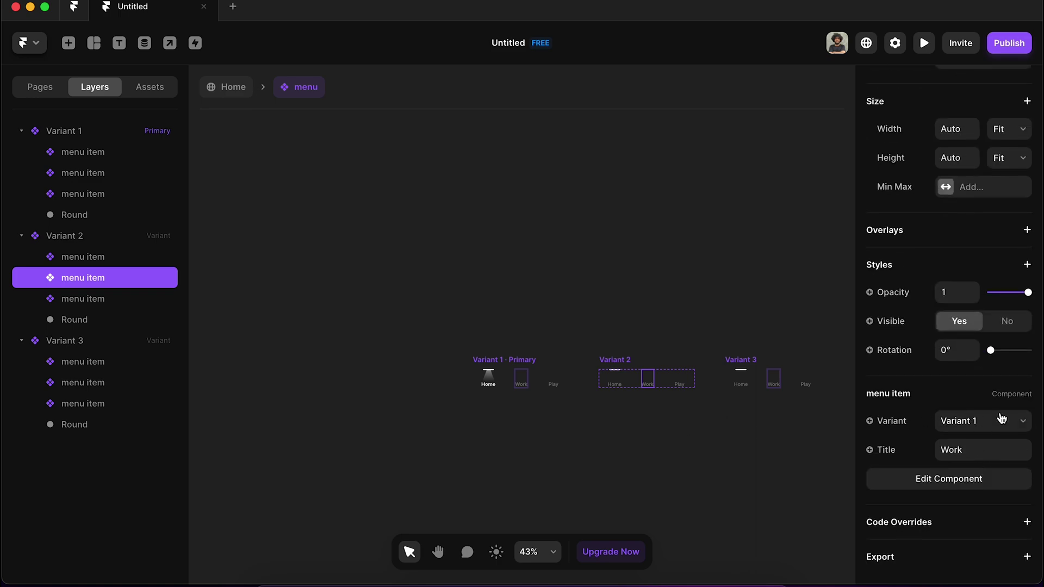
pyautogui.click(1001, 423)
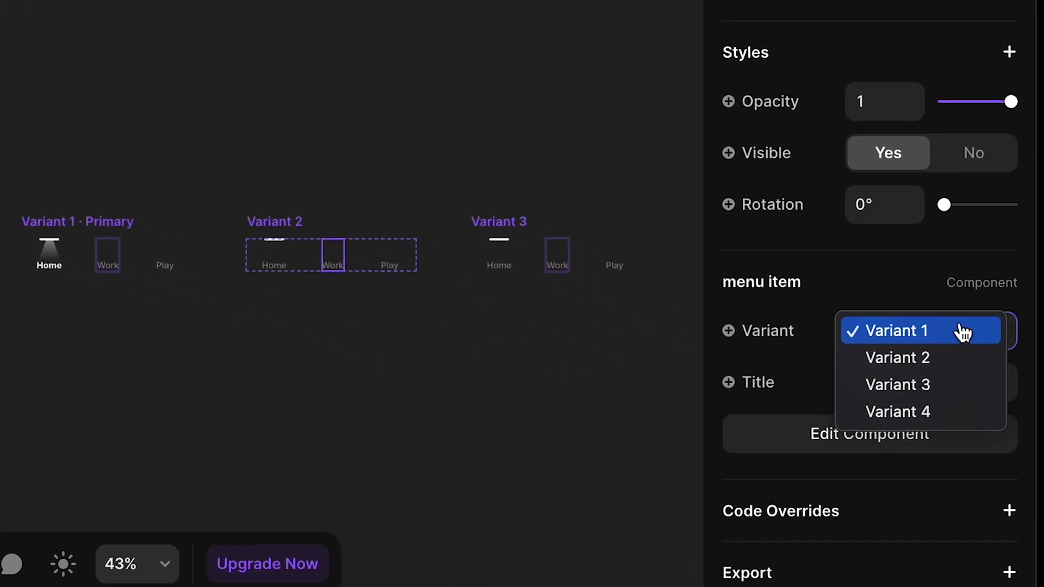
pyautogui.click(960, 363)
pyautogui.scroll(5, 538, 233)
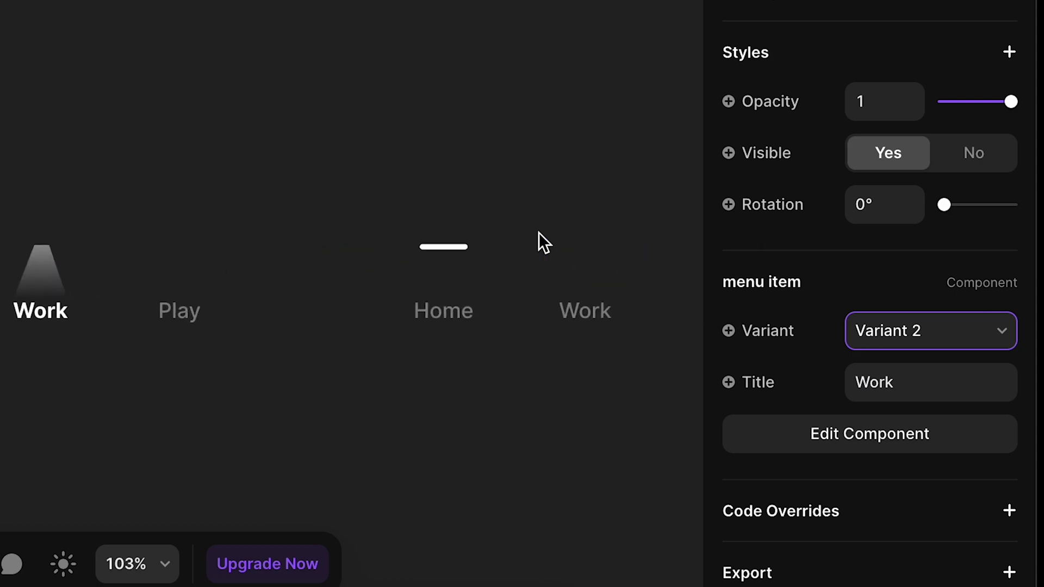
pyautogui.hscroll(5, 539, 232)
# Set the Play item in menu Variant 3 to the lit Variant 2
pyautogui.click(347, 280)
pyautogui.scroll(-4, 960, 413)
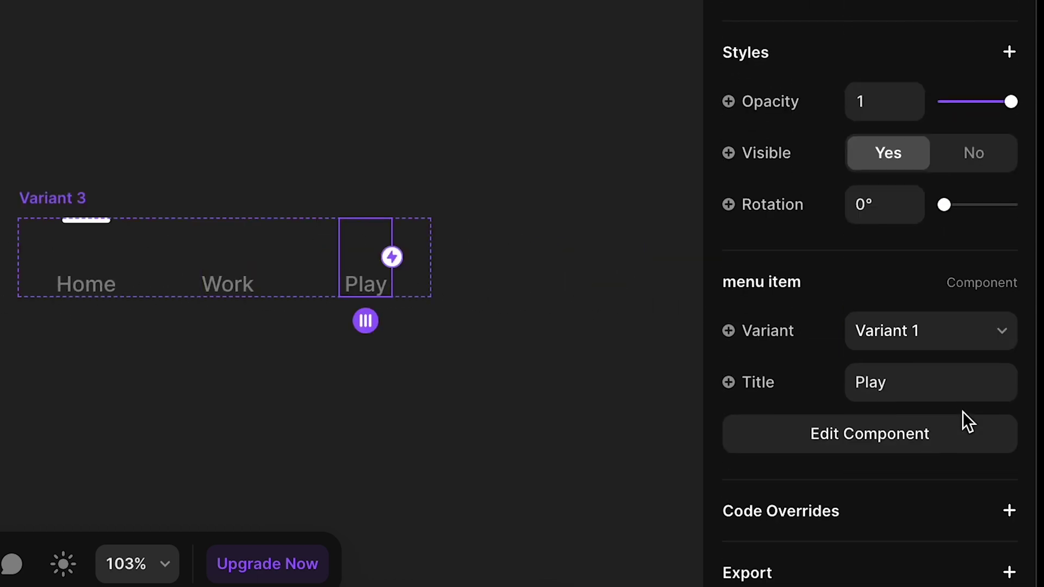
pyautogui.click(936, 337)
pyautogui.click(930, 363)
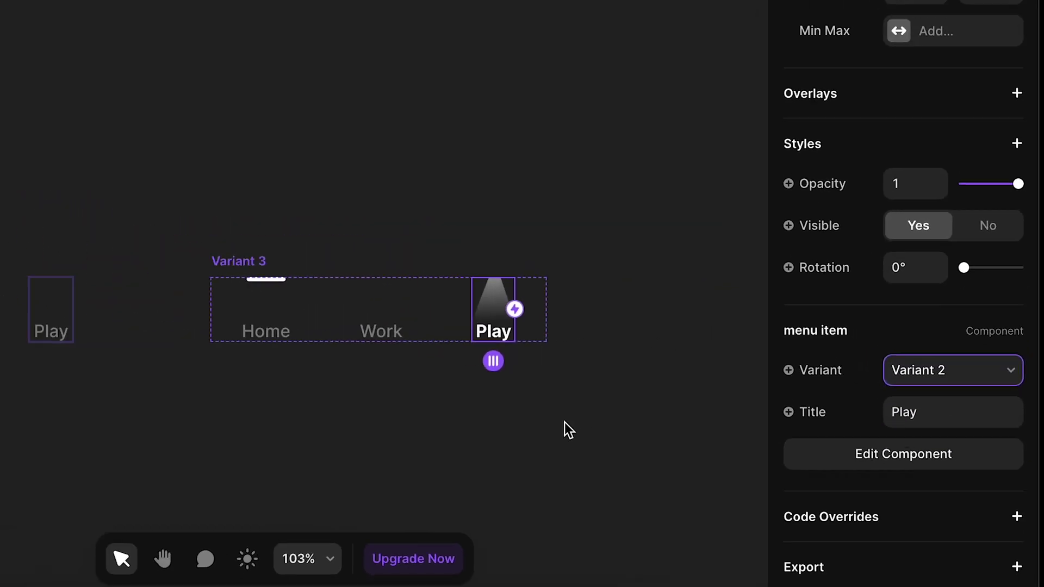
pyautogui.scroll(-5, 708, 461)
pyautogui.hscroll(-4, 660, 377)
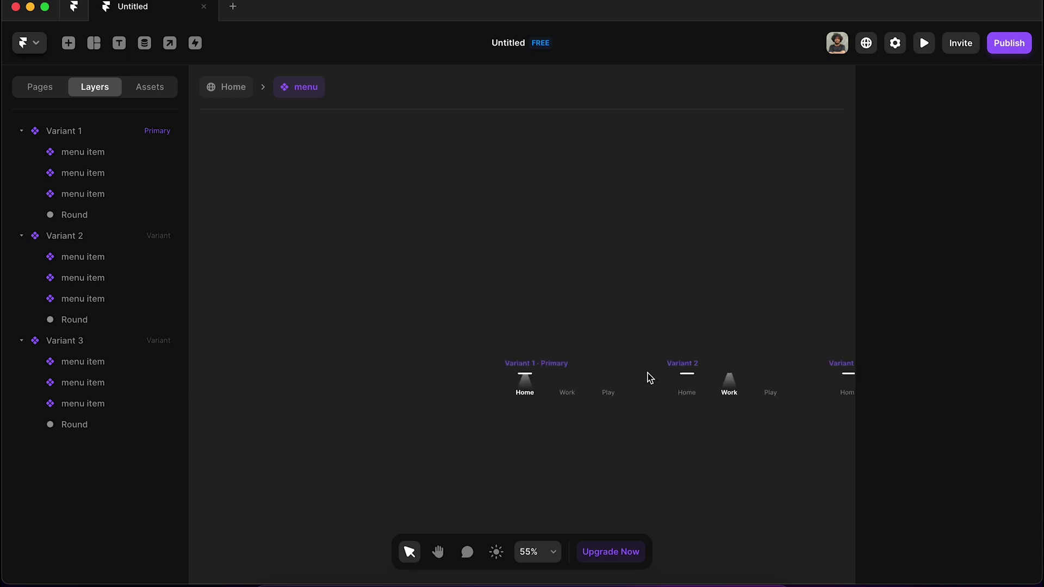
pyautogui.scroll(5, 619, 381)
pyautogui.hscroll(3, 642, 380)
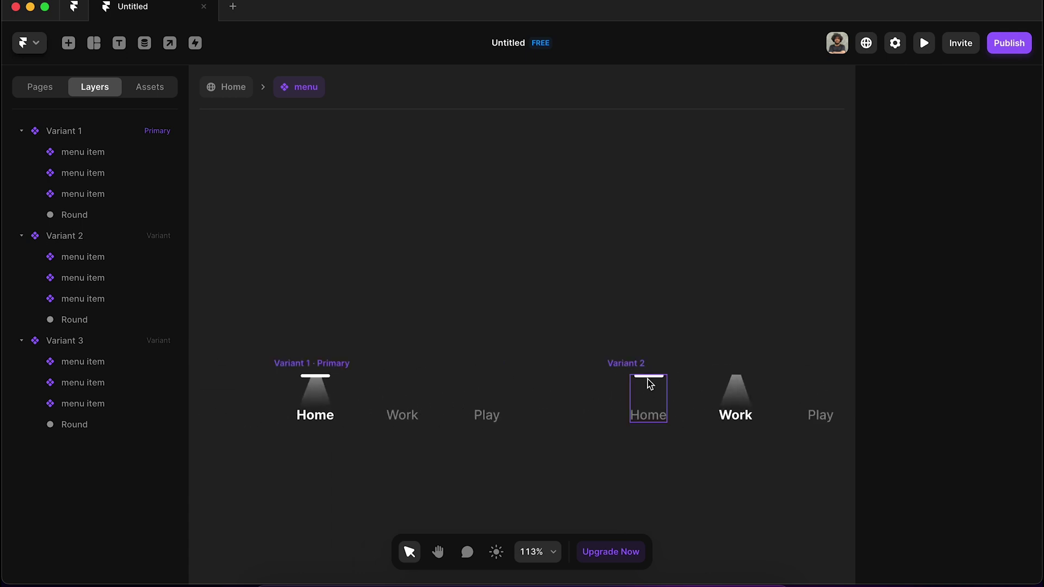
# Move Variant 2's Round lamp bar right and centre it exactly over Work
pyautogui.click(651, 379)
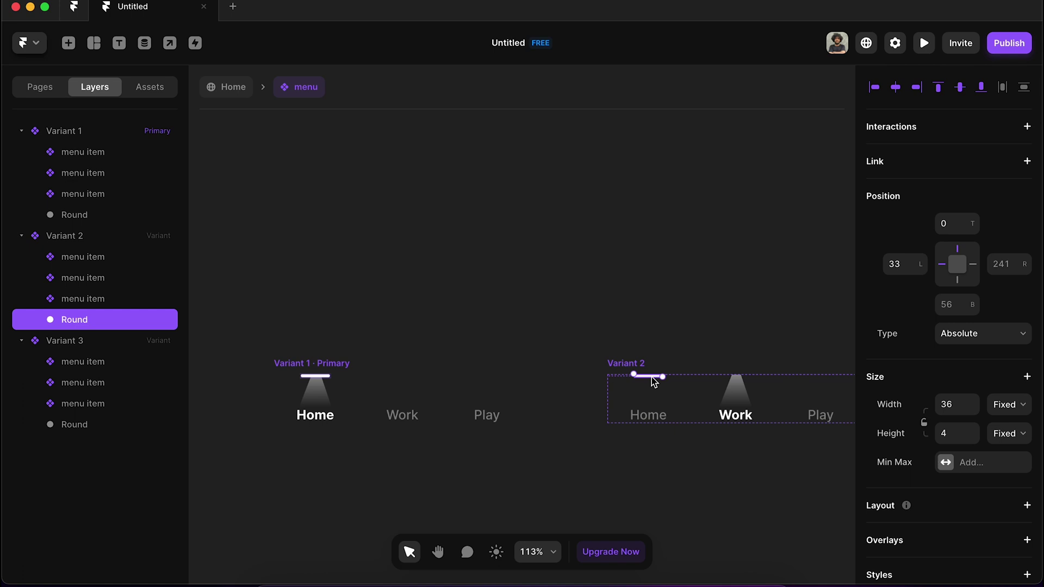
pyautogui.hotkey('shift', 'Right')
pyautogui.hotkey('shift', 'Right')
pyautogui.hotkey('shift', 'Right')
pyautogui.hotkey('shift', 'Right')
pyautogui.hotkey('shift', 'Right')
pyautogui.hotkey('shift', 'Right')
pyautogui.hotkey('shift', 'Right')
pyautogui.hotkey('shift', 'Right')
pyautogui.hotkey('shift', 'Right')
pyautogui.hotkey('shift', 'Right')
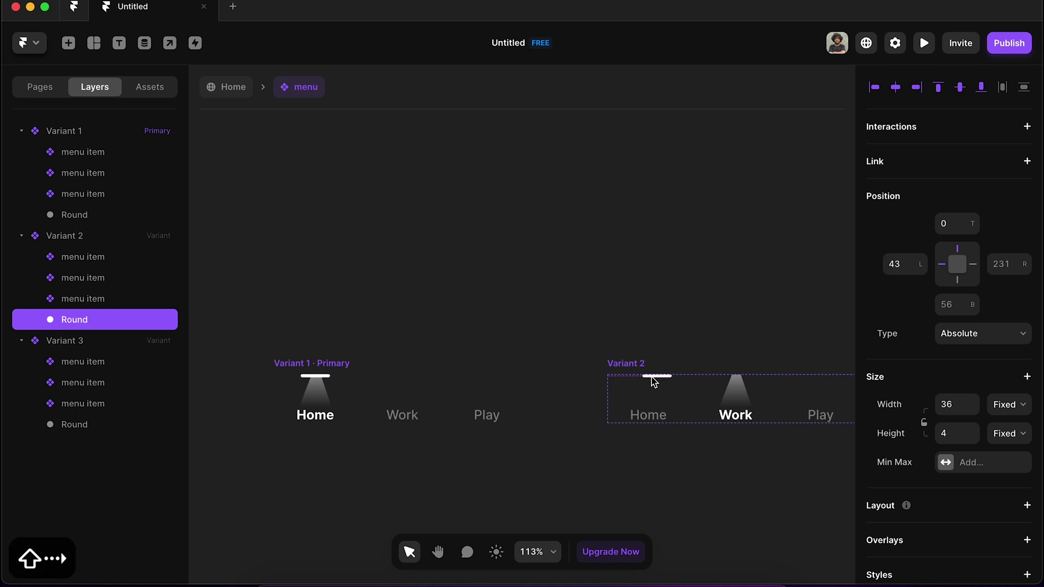
pyautogui.hotkey('shift', 'Right')
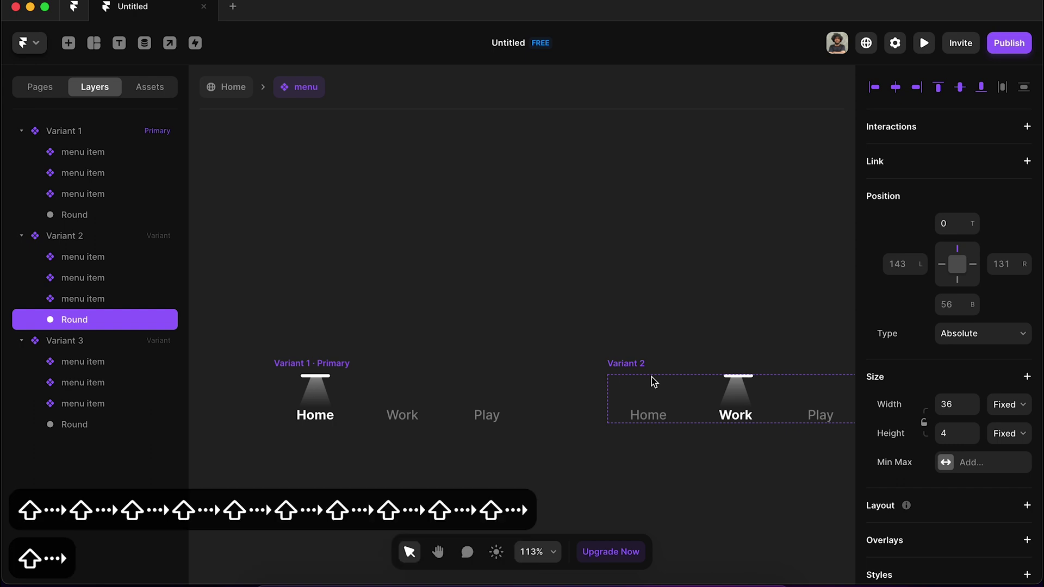
pyautogui.scroll(5, 760, 419)
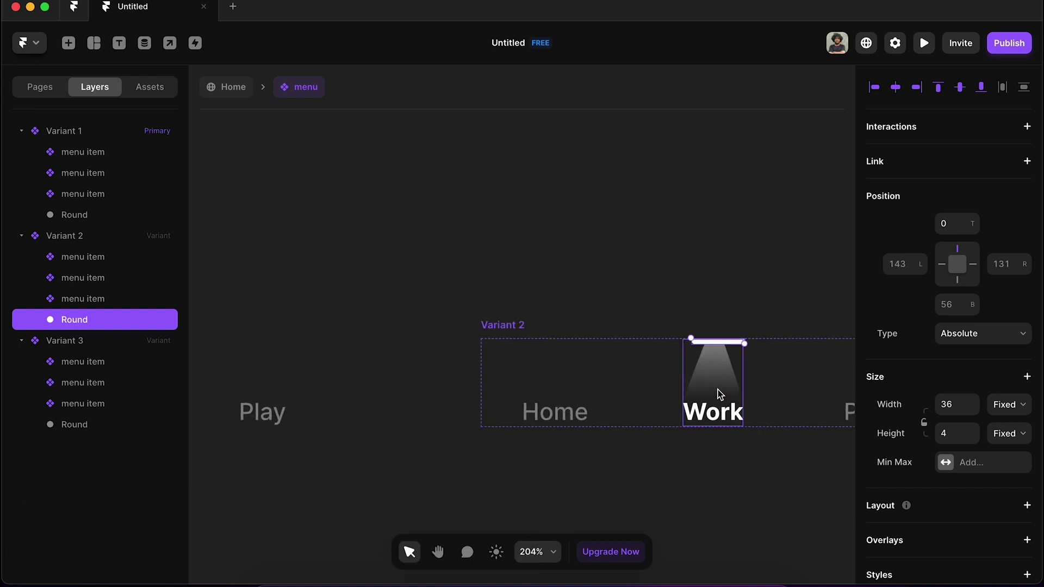
pyautogui.keyDown('shift'); pyautogui.click(718, 412); pyautogui.keyUp('shift')
pyautogui.click(897, 90)
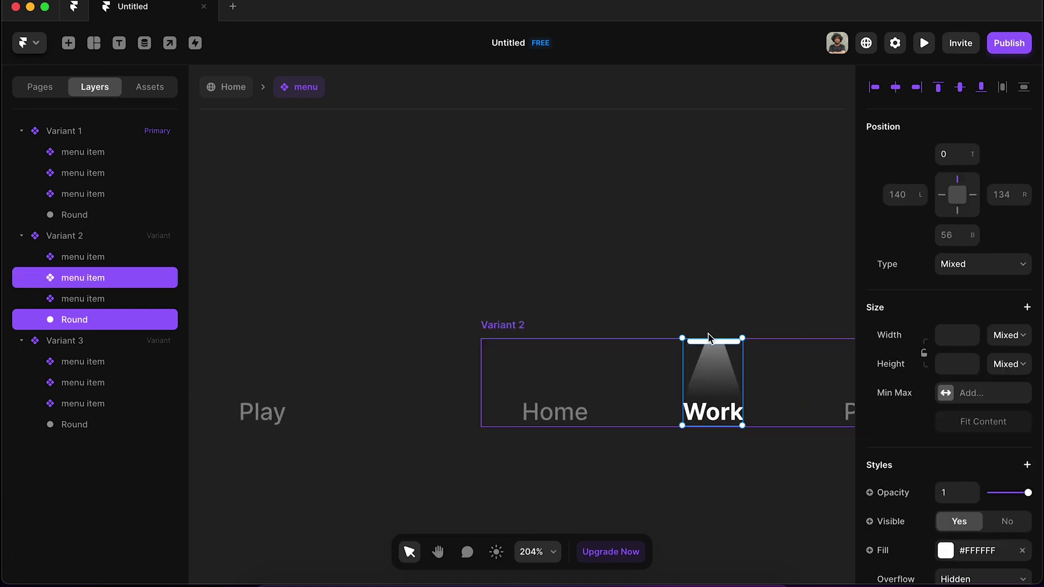
# Shift Variant 3's lamp bar right over Play, align it, then deselect and zoom out
pyautogui.hscroll(5, 709, 337)
pyautogui.scroll(-6, 709, 338)
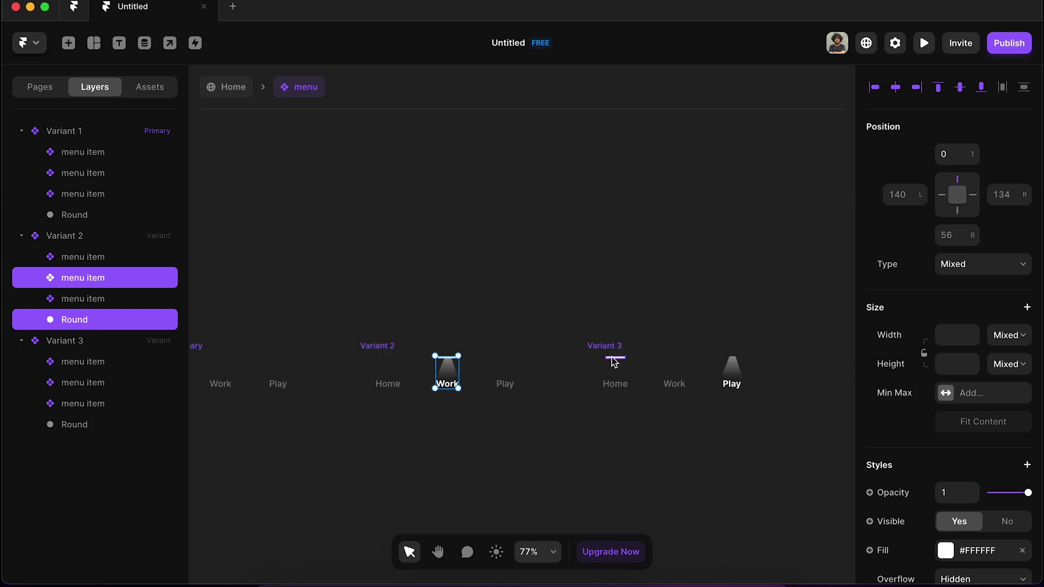
pyautogui.click(613, 357)
pyautogui.hotkey('shift', 'Right')
pyautogui.hotkey('shift', 'Right')
pyautogui.hotkey('shift', 'Right')
pyautogui.hotkey('shift', 'Right')
pyautogui.hotkey('shift', 'Right')
pyautogui.hotkey('shift', 'Right')
pyautogui.hotkey('shift', 'Right')
pyautogui.hotkey('shift', 'Right')
pyautogui.hotkey('shift', 'Right')
pyautogui.hotkey('shift', 'Right')
pyautogui.hotkey('shift', 'Right')
pyautogui.hotkey('shift', 'Right')
pyautogui.hotkey('shift', 'Right')
pyautogui.hotkey('shift', 'Right')
pyautogui.hotkey('shift', 'Right')
pyautogui.hotkey('shift', 'Right')
pyautogui.hotkey('shift', 'Right')
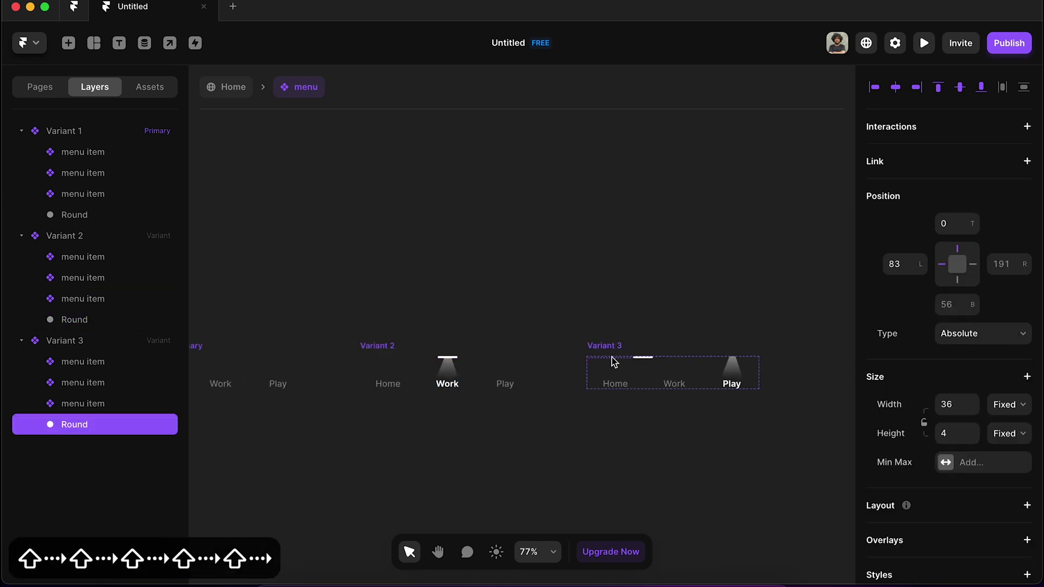
pyautogui.hotkey('shift', 'Right')
pyautogui.hotkey('shift', 'Right')
pyautogui.hotkey('shift', 'Right')
pyautogui.hotkey('shift', 'Right')
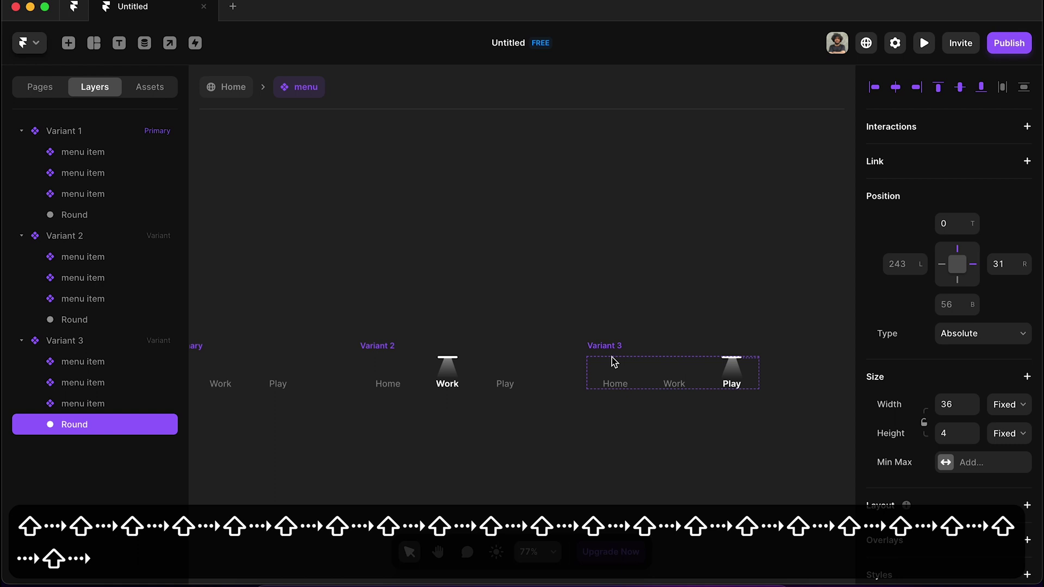
pyautogui.scroll(5, 707, 366)
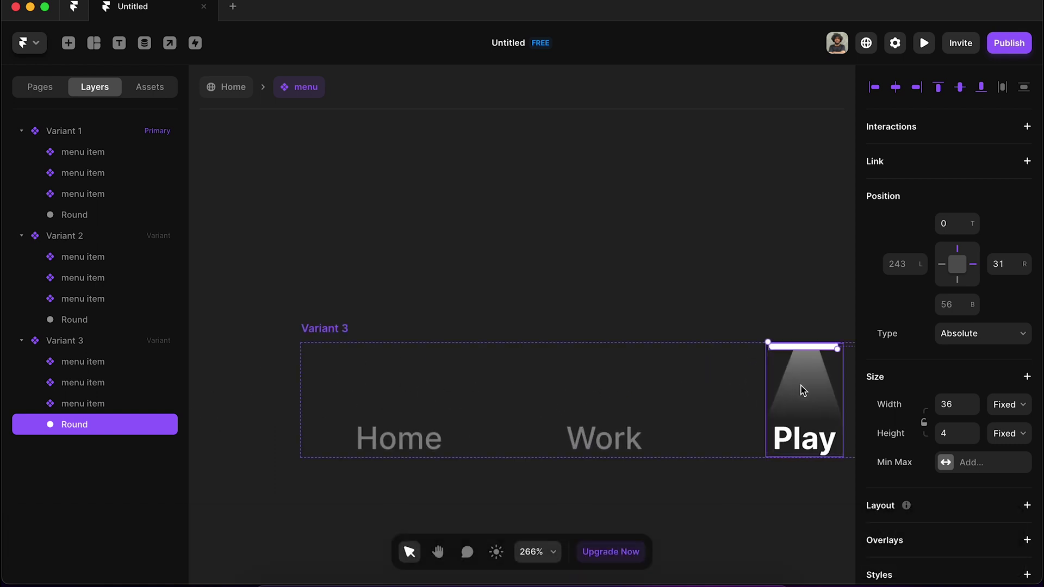
pyautogui.keyDown('shift'); pyautogui.click(802, 389); pyautogui.keyUp('shift')
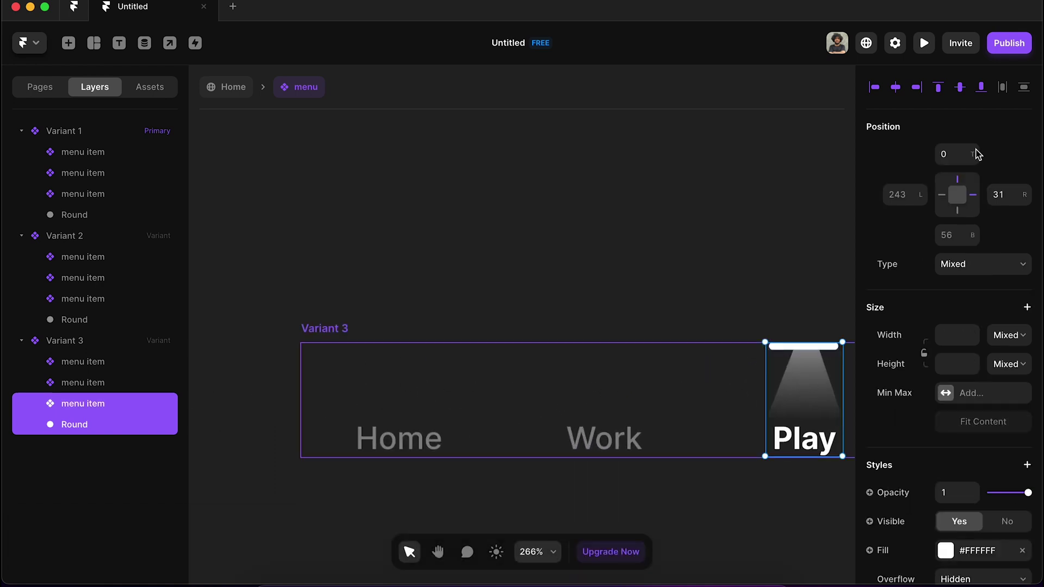
pyautogui.click(702, 214)
pyautogui.scroll(-8, 702, 214)
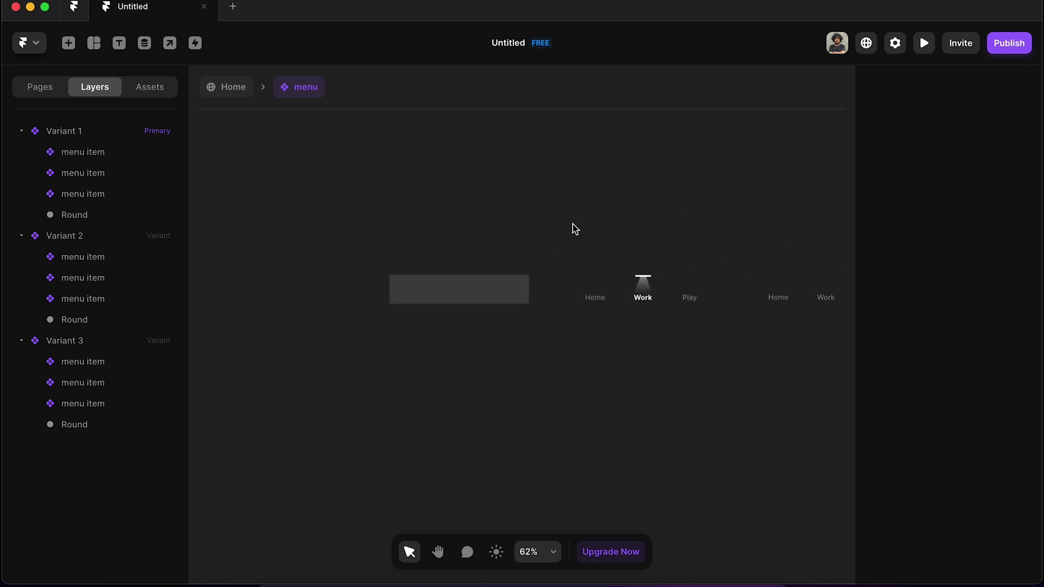
# Link tapping Work in Variant 1 to Variant 2 with an On Tap trigger
pyautogui.click(411, 270)
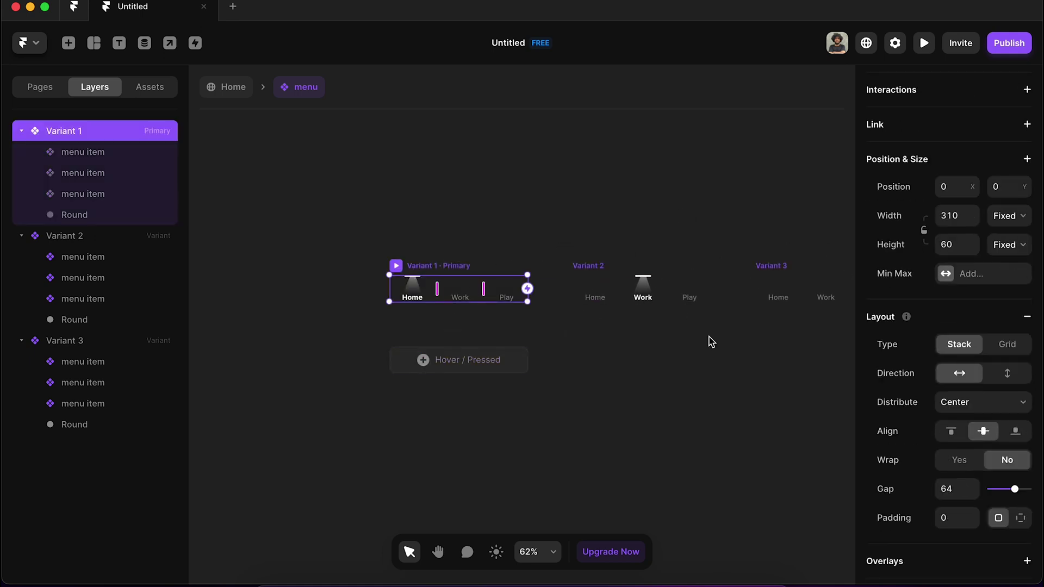
pyautogui.click(461, 302)
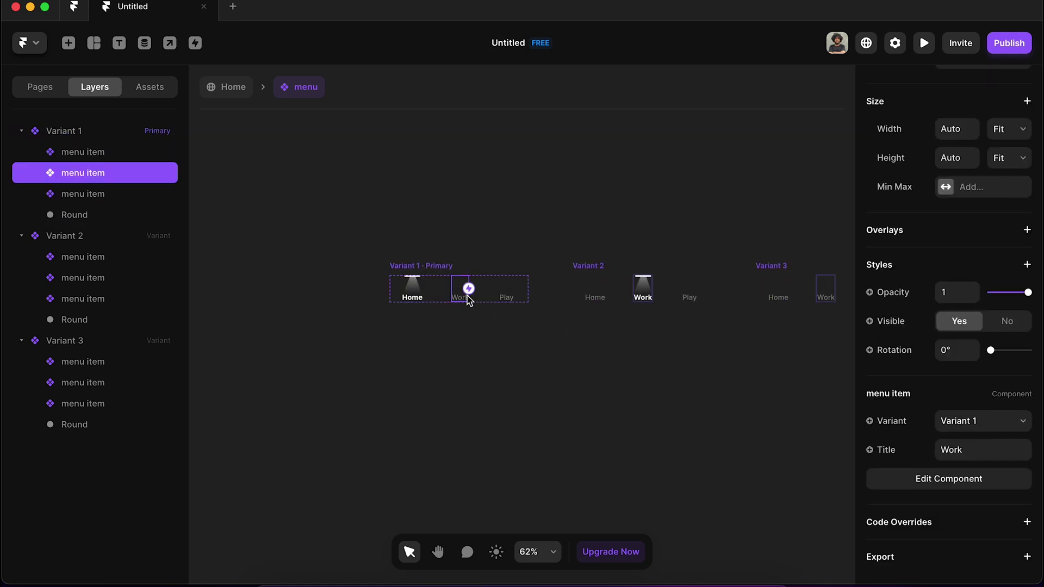
pyautogui.moveTo(468, 288); pyautogui.dragTo(620, 286)
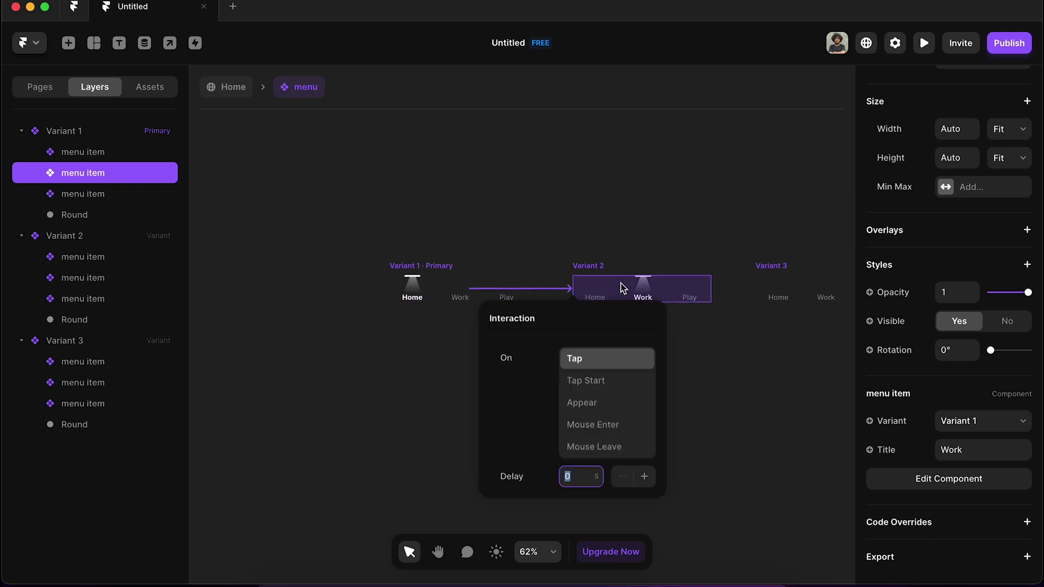
pyautogui.click(623, 288)
pyautogui.click(622, 288)
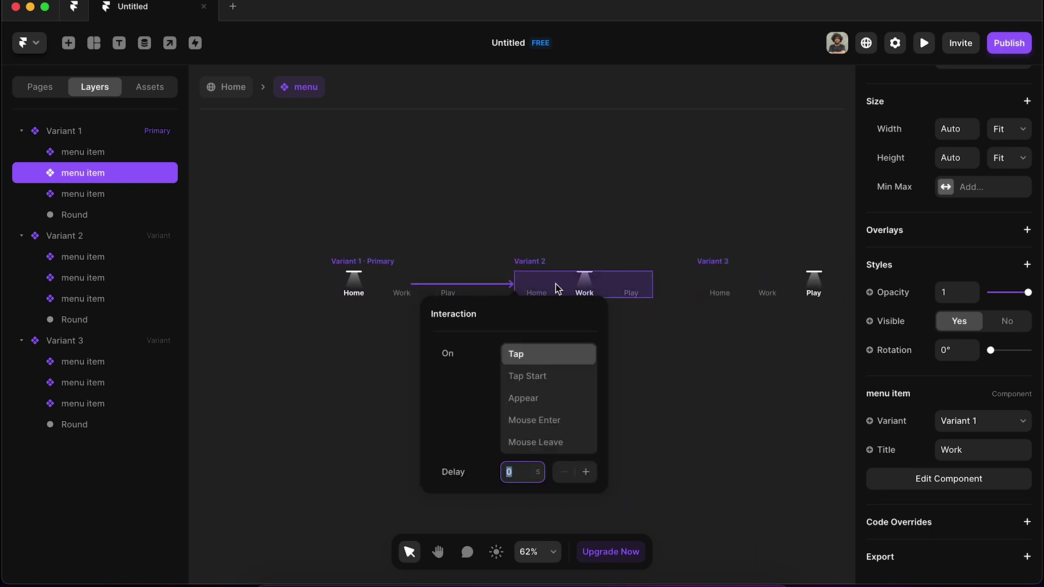
pyautogui.click(449, 270)
# Link Play in Variant 1 to Variant 3 and Home in Variant 2 to Variant 1
pyautogui.click(448, 293)
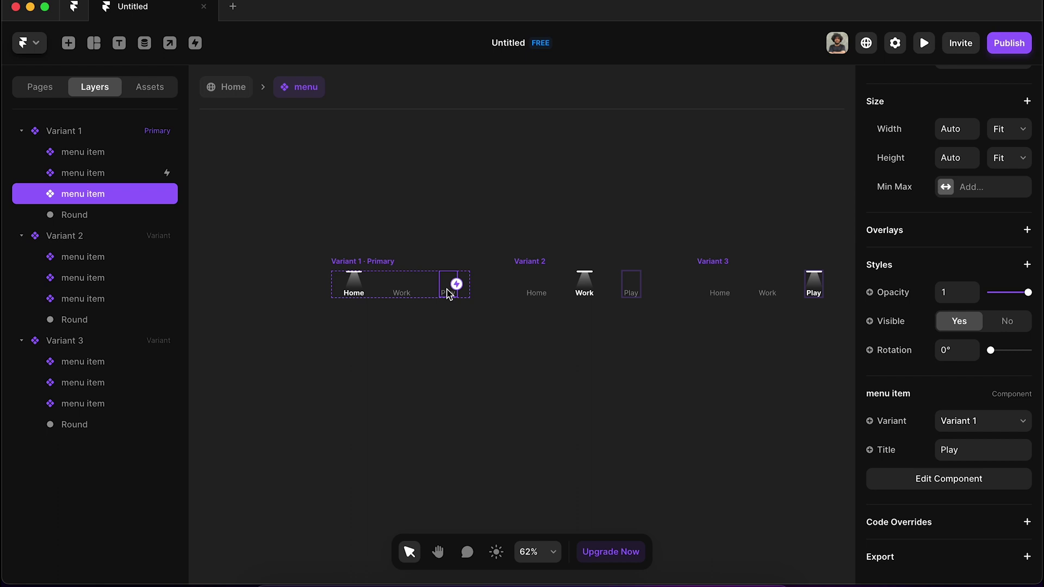
pyautogui.moveTo(460, 288); pyautogui.dragTo(718, 287)
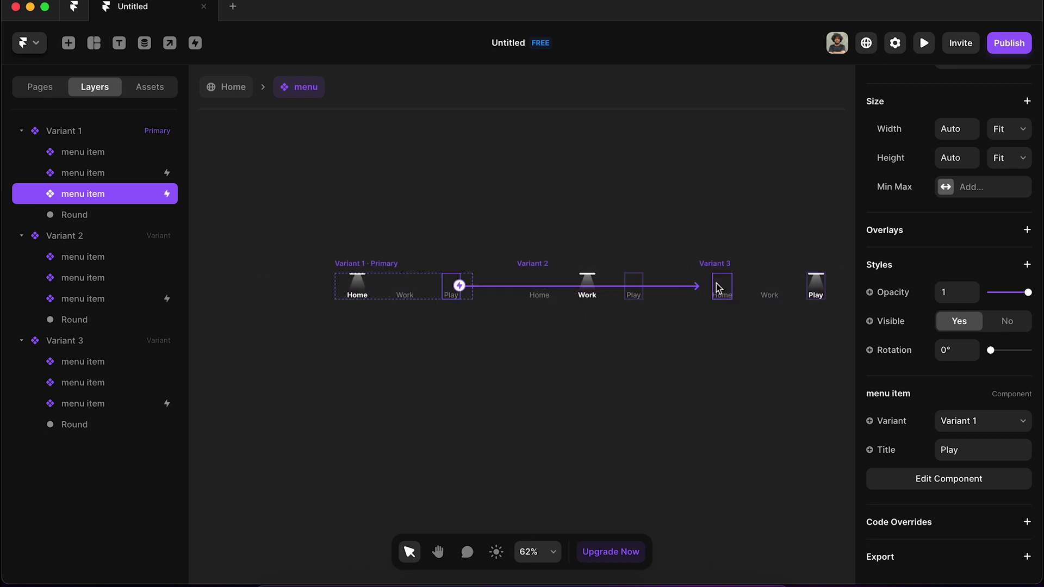
pyautogui.click(506, 324)
pyautogui.click(539, 294)
pyautogui.moveTo(549, 286); pyautogui.dragTo(408, 292)
# In Variant 3, link tapping Home to Variant 1 and Work to Variant 2
pyautogui.click(637, 295)
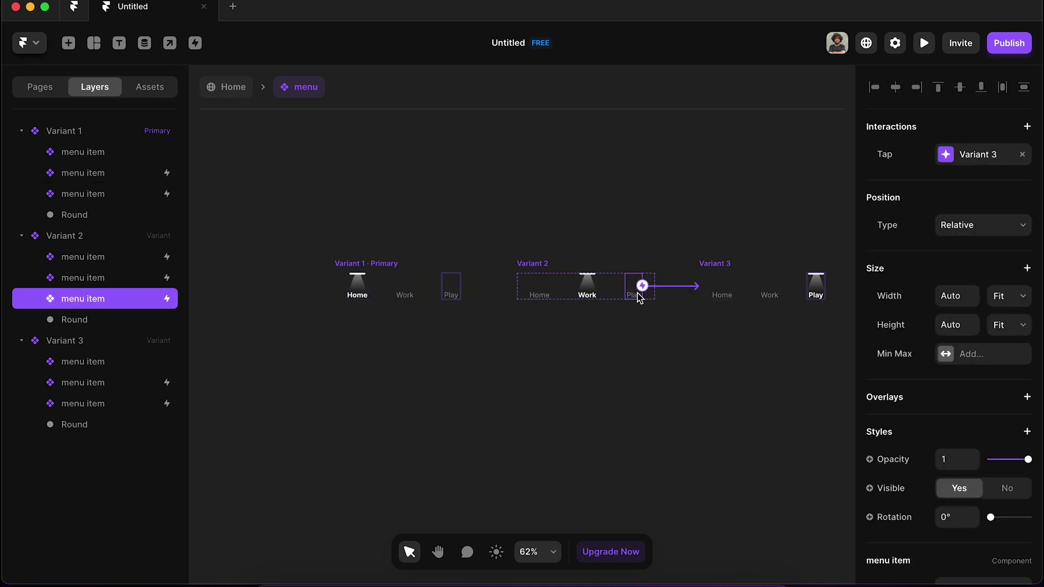
pyautogui.hscroll(3, 690, 299)
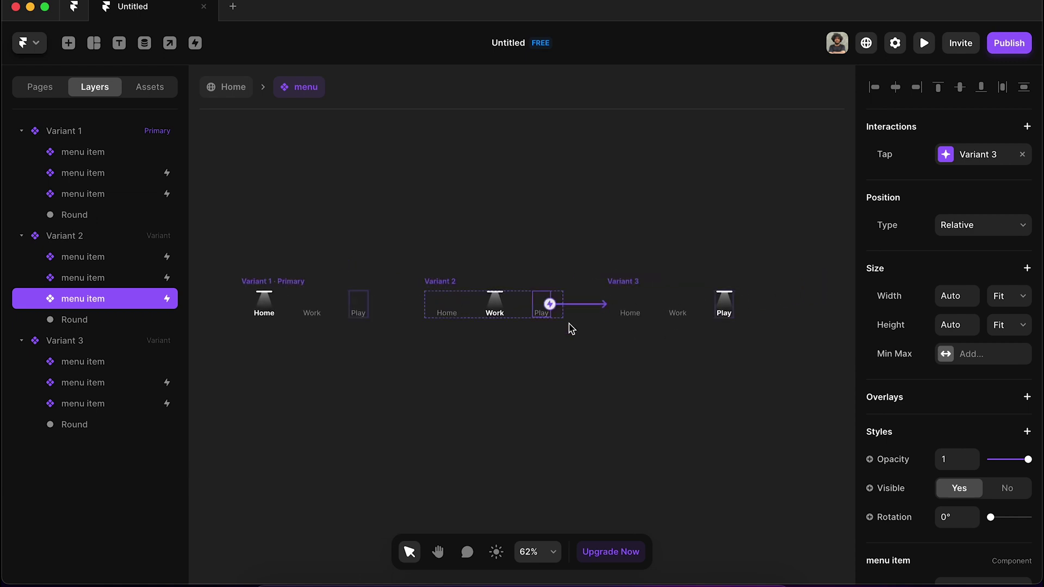
pyautogui.click(628, 311)
pyautogui.moveTo(640, 305); pyautogui.dragTo(374, 309)
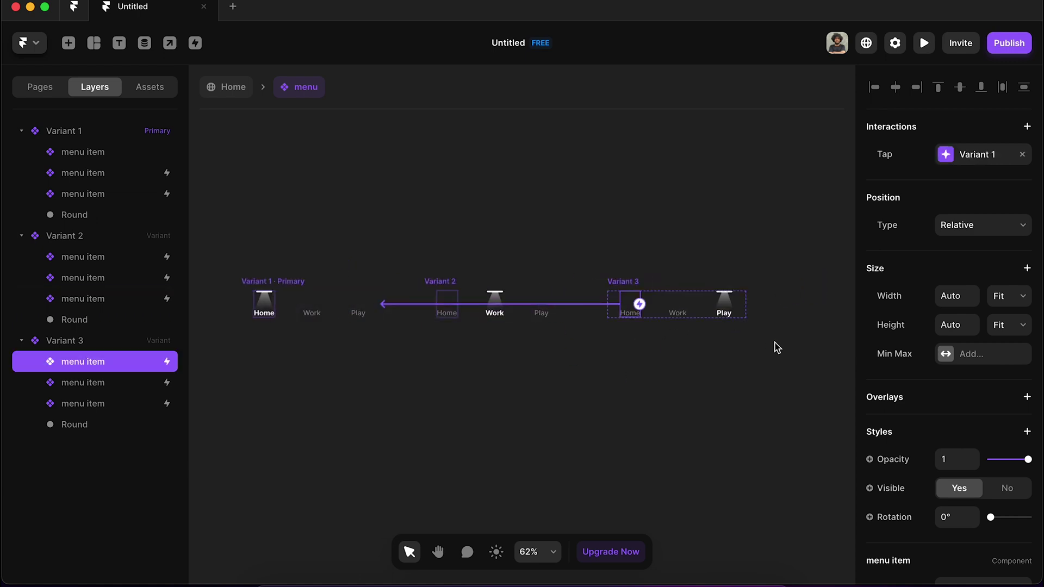
pyautogui.moveTo(686, 304); pyautogui.dragTo(569, 280)
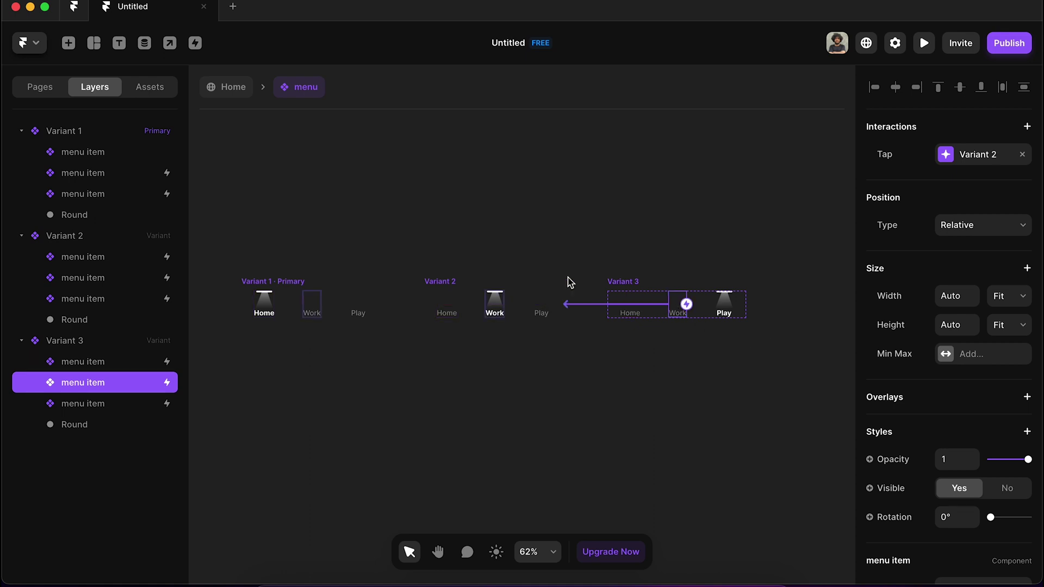
# Check the Play, Home and Work links in Variants 1 and 2, then select Variant 1
pyautogui.click(537, 310)
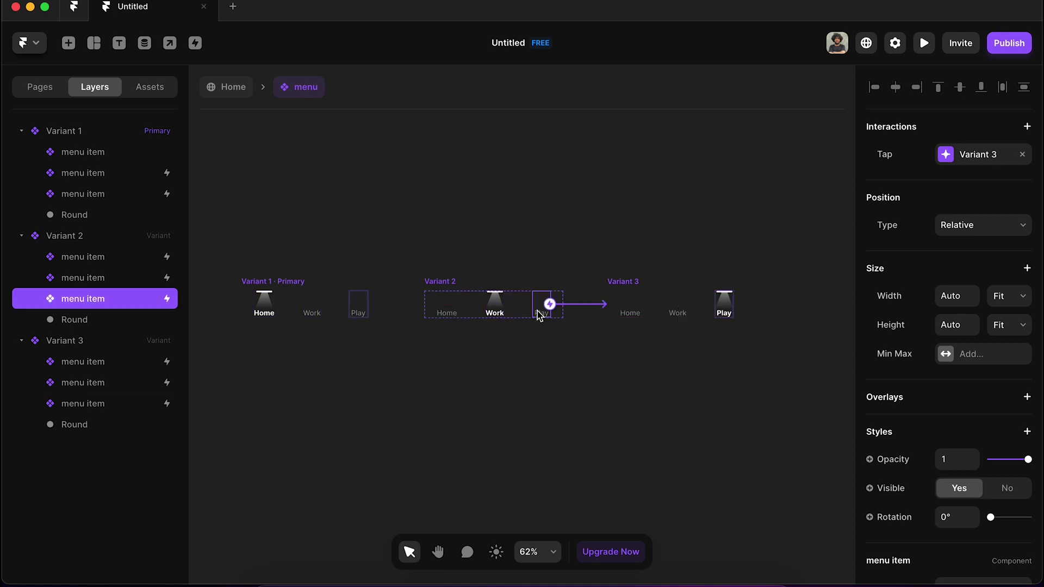
pyautogui.click(445, 317)
pyautogui.click(352, 312)
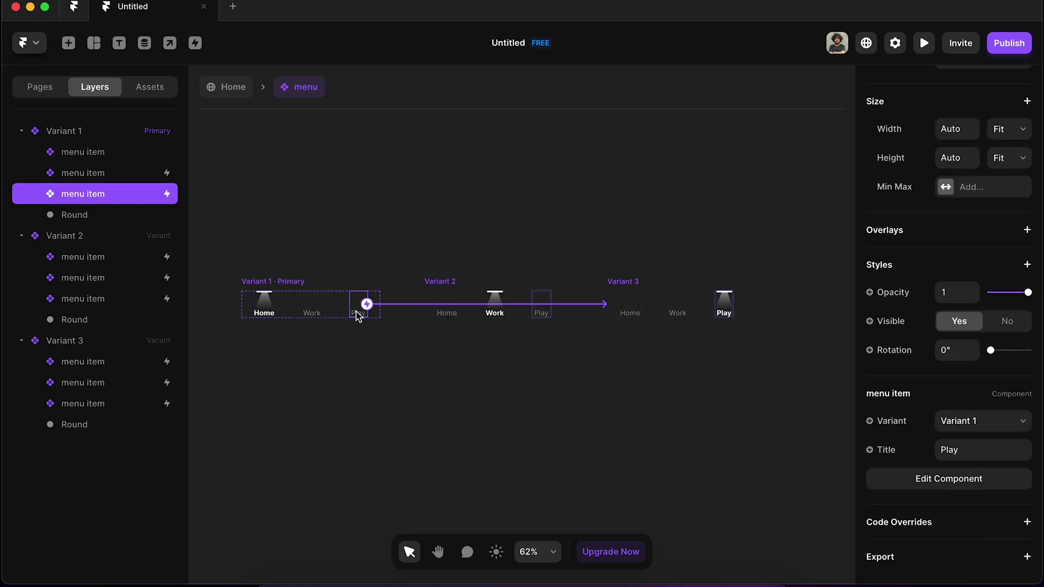
pyautogui.click(325, 312)
pyautogui.click(310, 312)
pyautogui.click(268, 262)
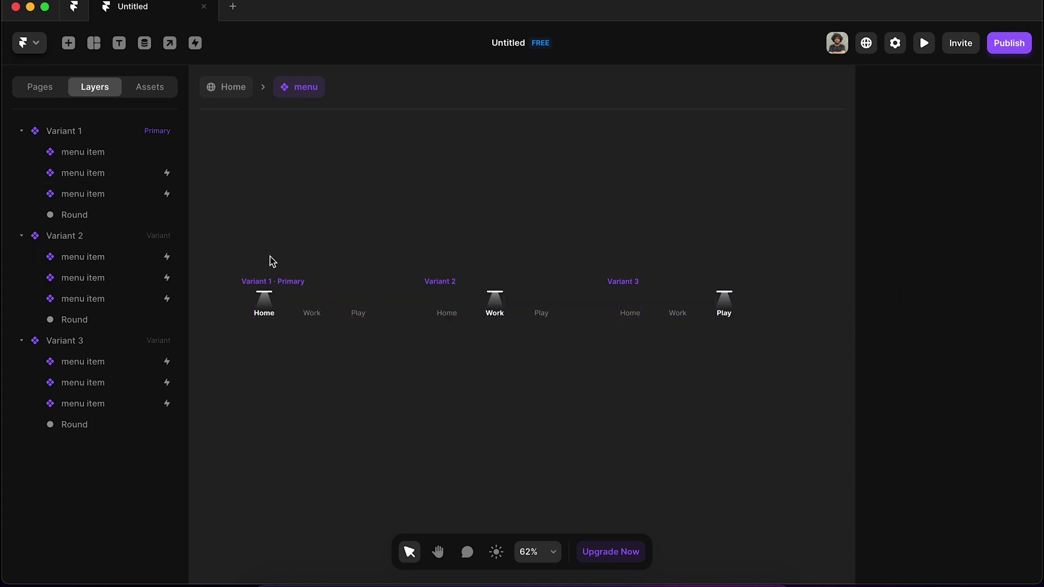
pyautogui.click(267, 281)
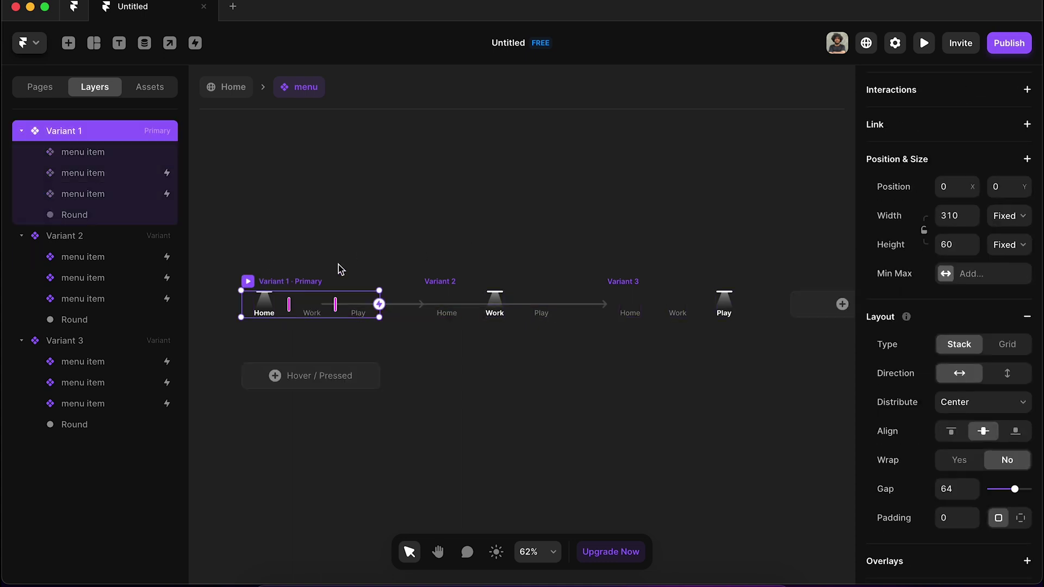
# Set the Spring transition's damping to 20, keeping stiffness 500
pyautogui.scroll(5, 270, 317)
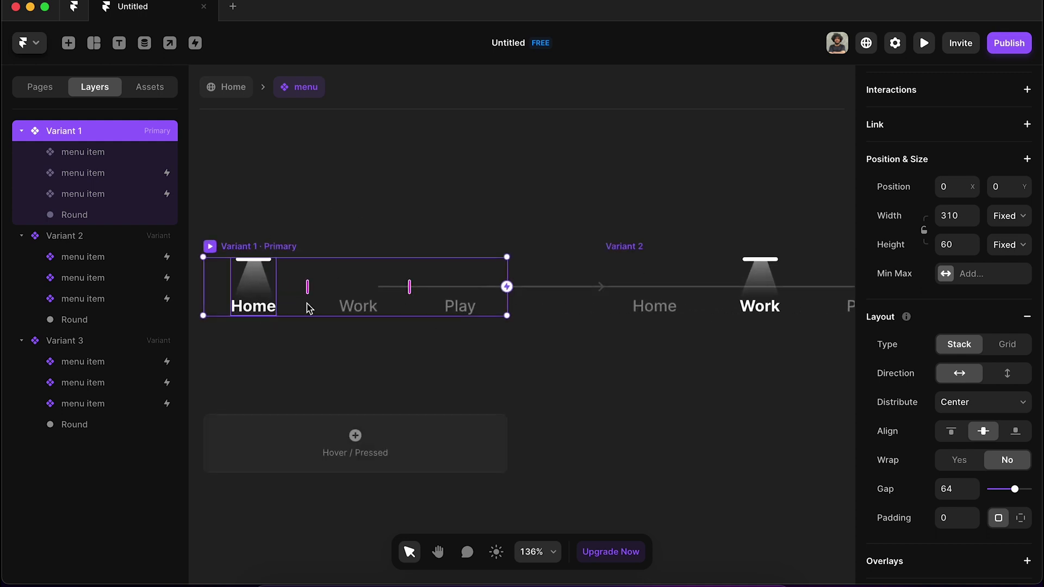
pyautogui.scroll(-5, 967, 370)
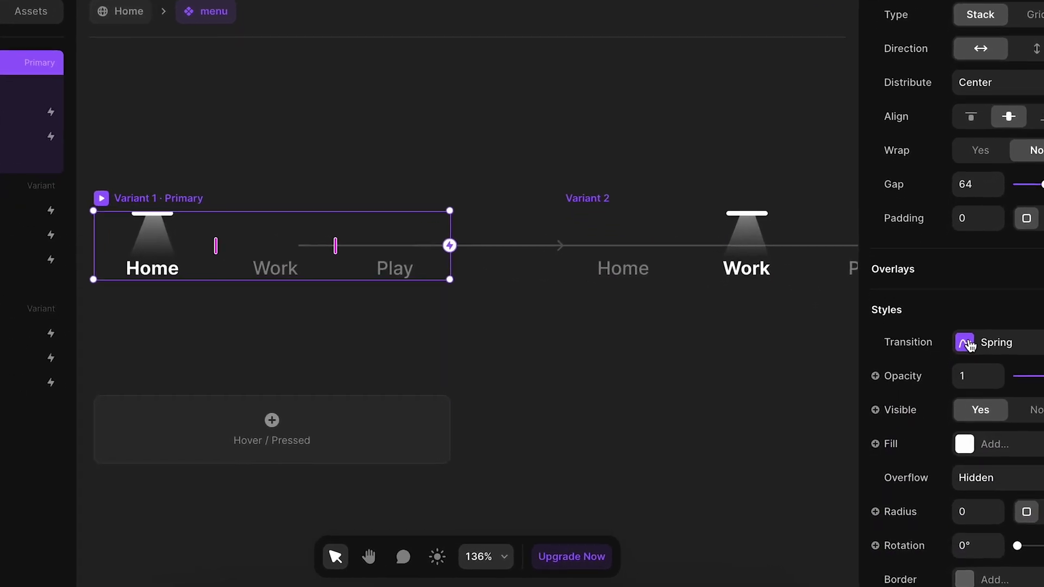
pyautogui.click(967, 343)
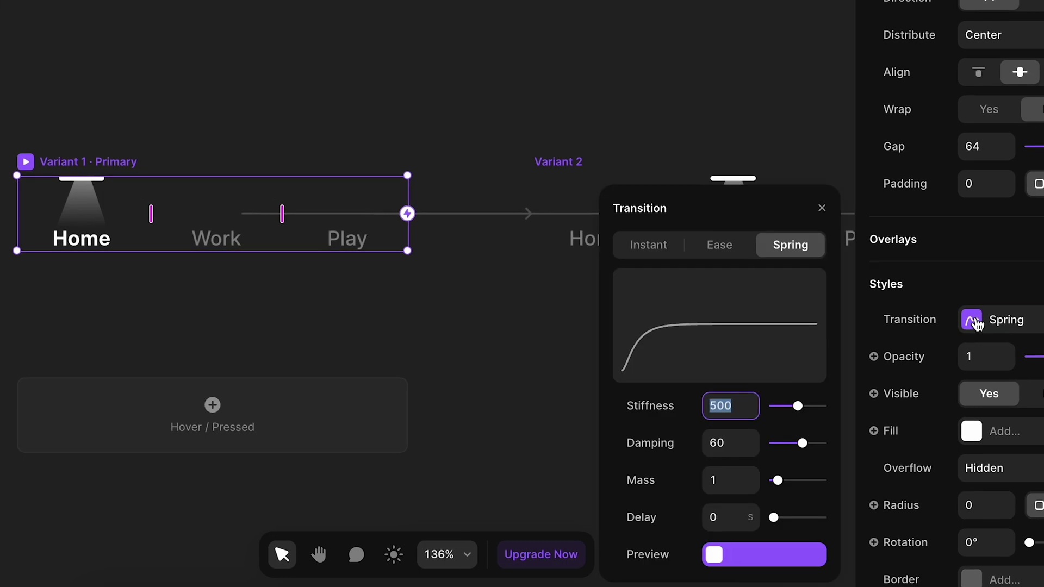
pyautogui.click(731, 443)
pyautogui.write('2')
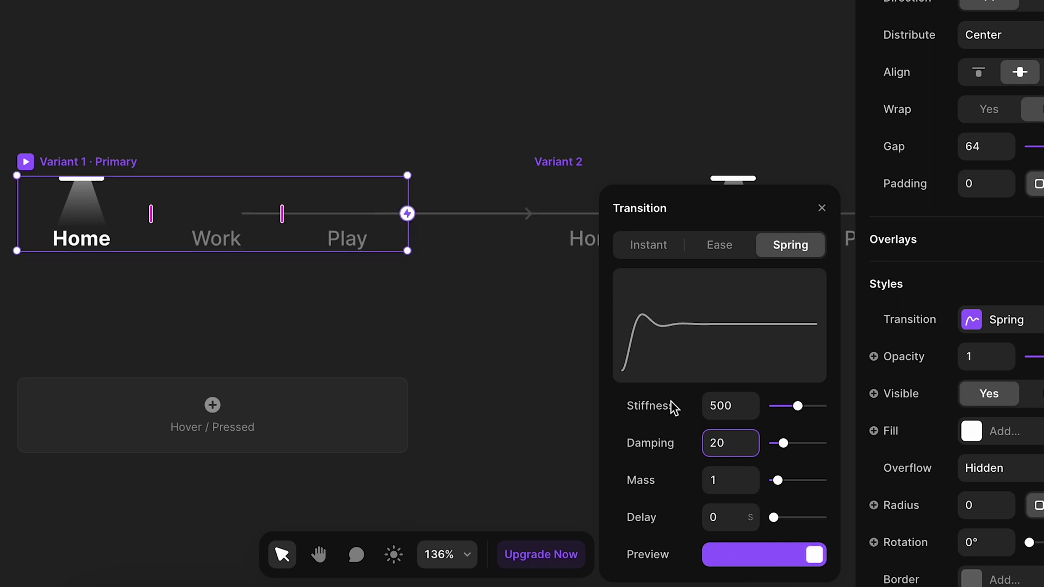
pyautogui.click(462, 352)
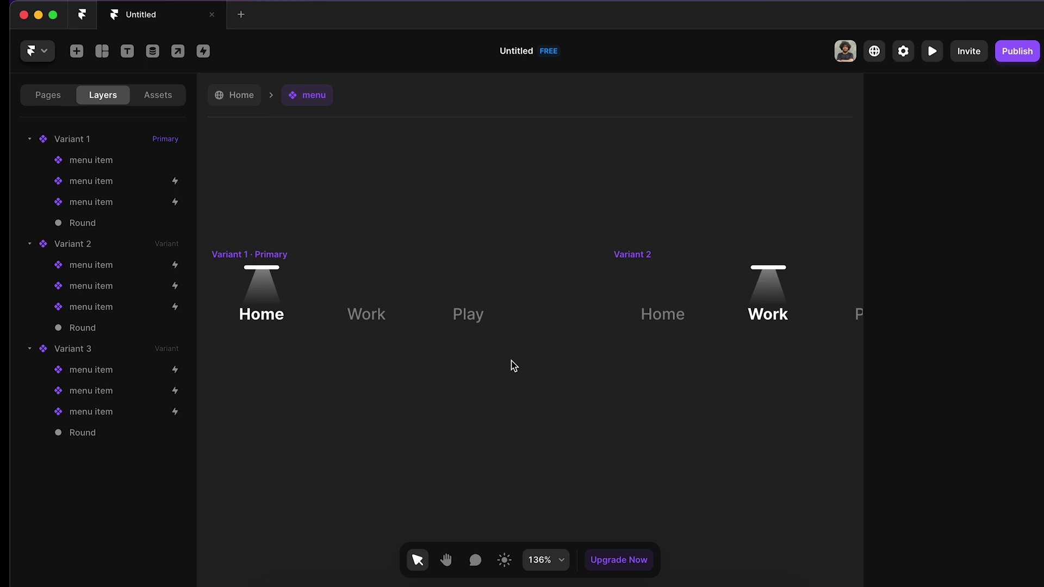
# Return from the menu component to the Home page and preview the Desktop 1200 breakpoint
pyautogui.scroll(-5, 514, 365)
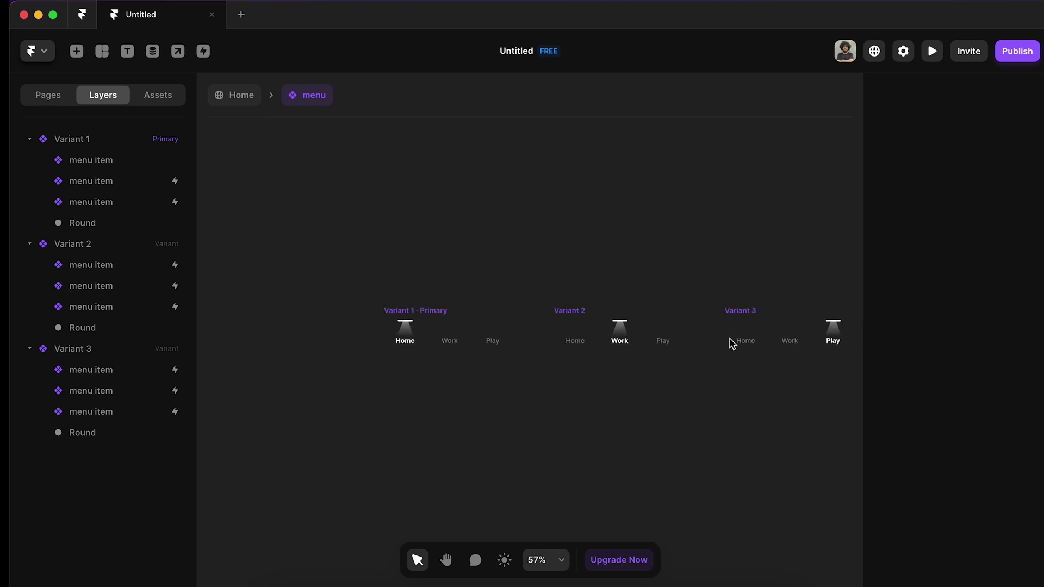
pyautogui.hscroll(3, 582, 302)
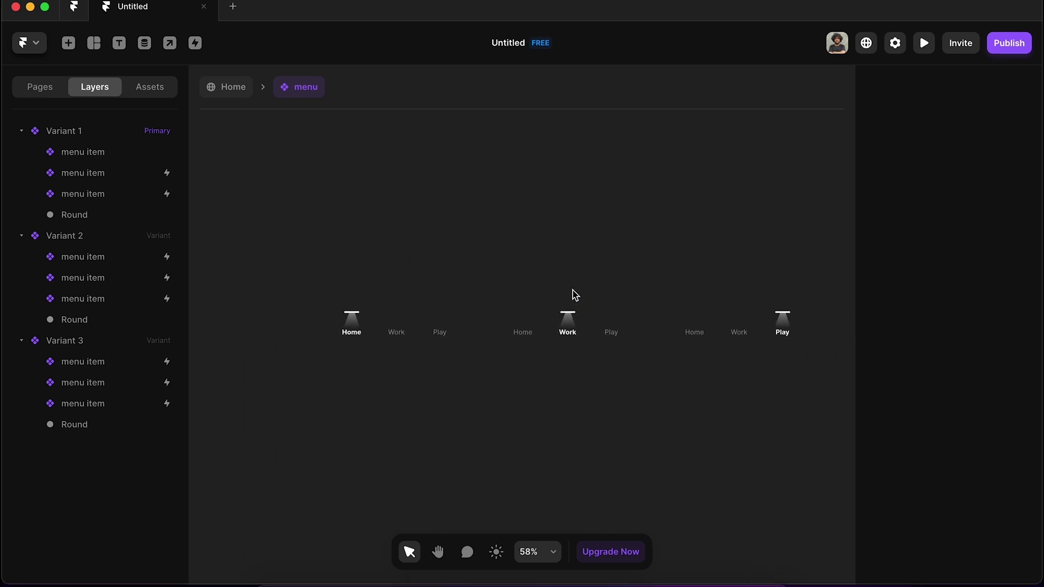
pyautogui.click(229, 94)
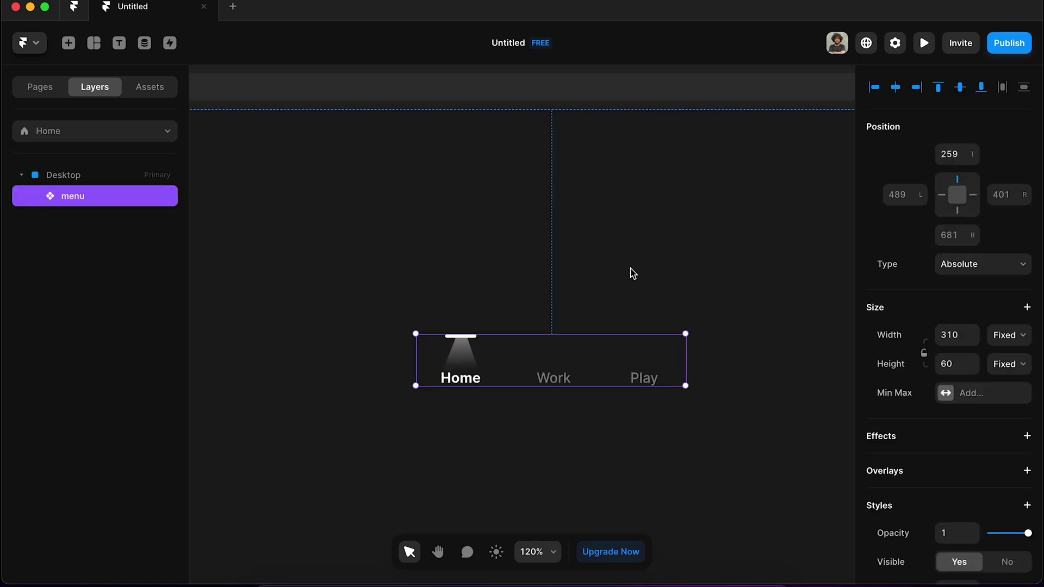
pyautogui.scroll(-5, 523, 272)
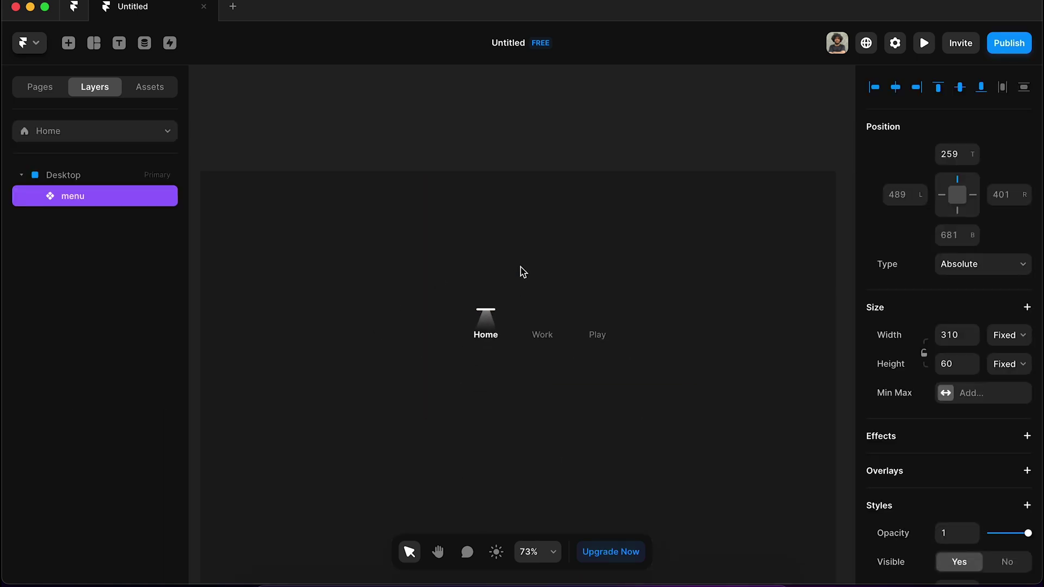
pyautogui.click(465, 260)
pyautogui.click(300, 174)
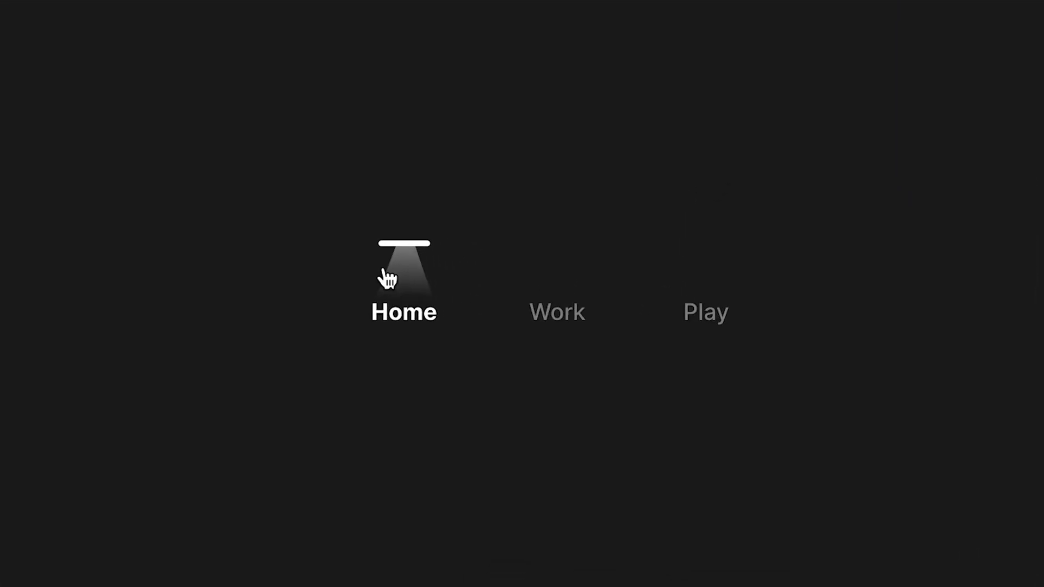
# Tap Work, Play, Work and Home to watch the lamp spring, then exit the preview
pyautogui.click(564, 335)
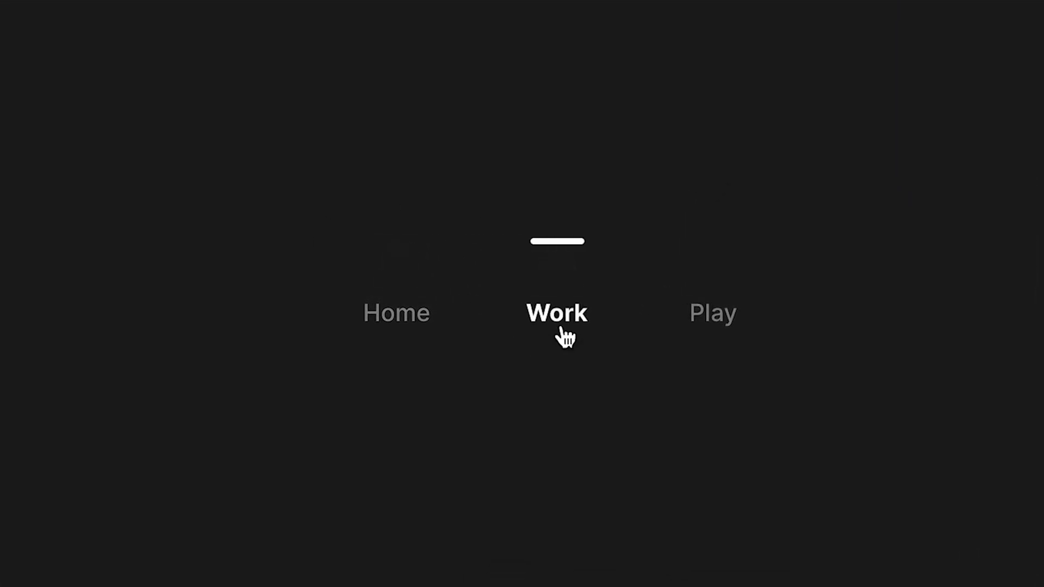
pyautogui.click(724, 324)
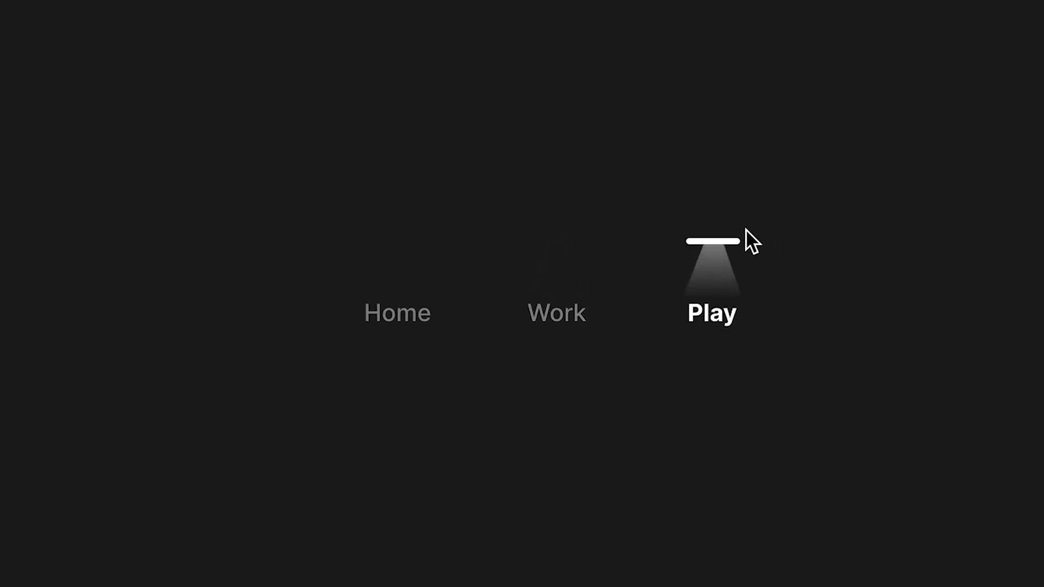
pyautogui.click(568, 318)
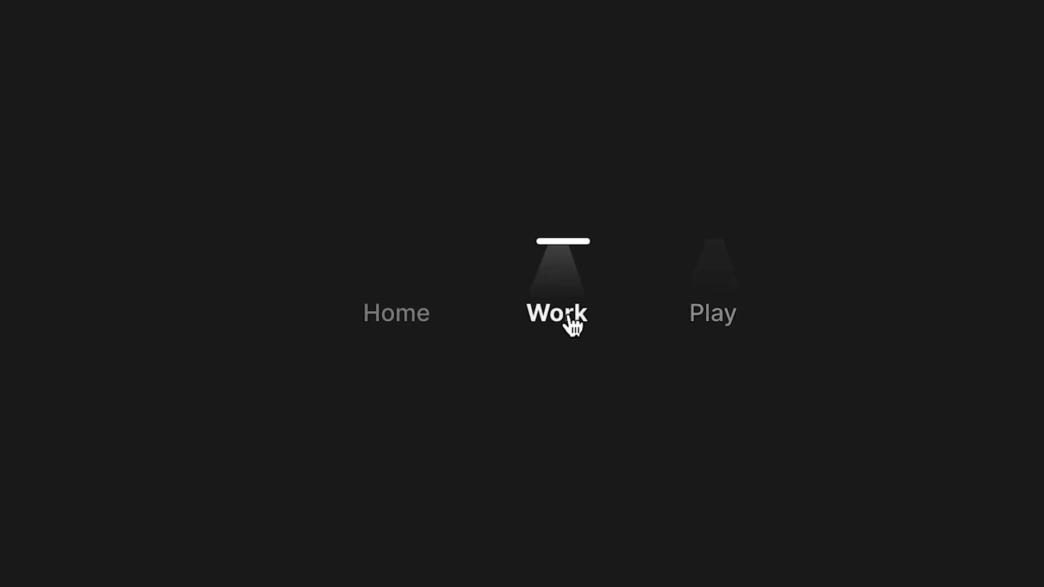
pyautogui.click(412, 315)
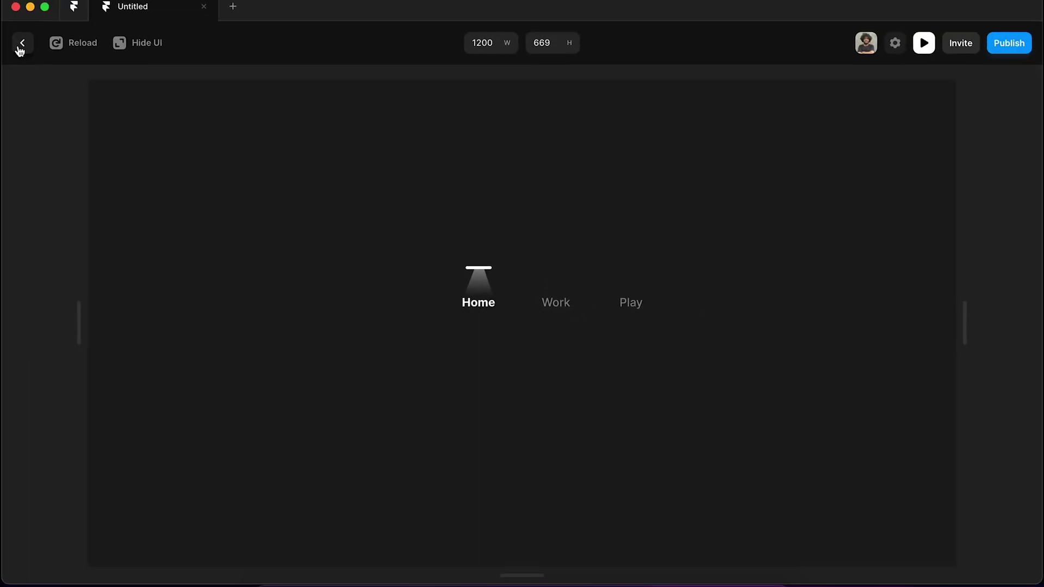
pyautogui.click(20, 48)
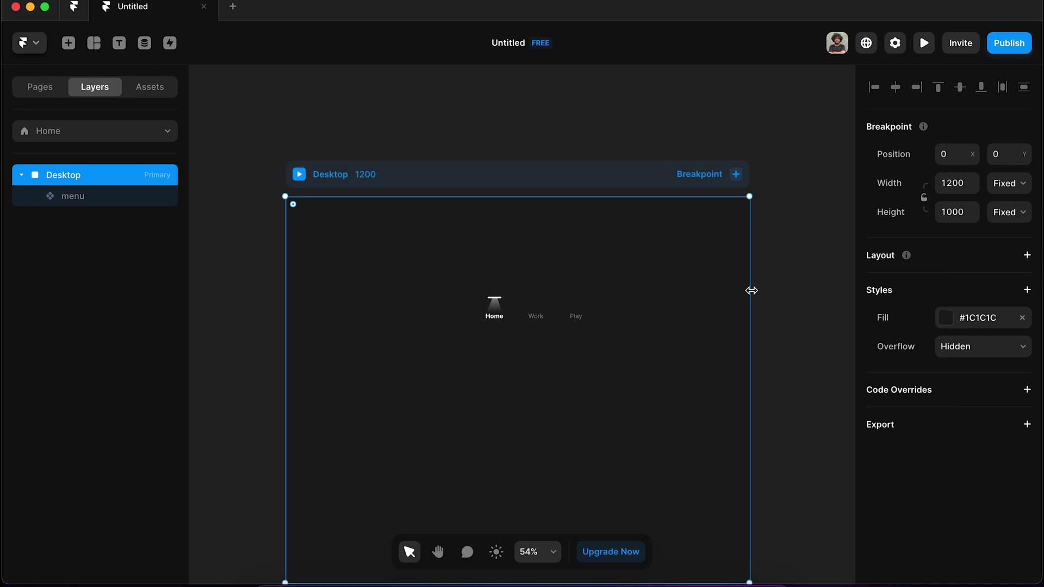